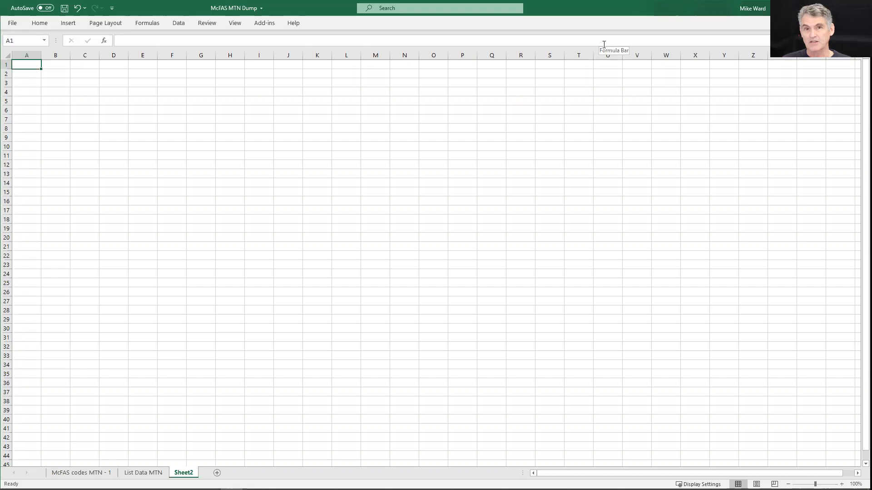
# - Look through the McFAS add-in's commands for dumping, listing and updating company data
pyautogui.click(72, 81)
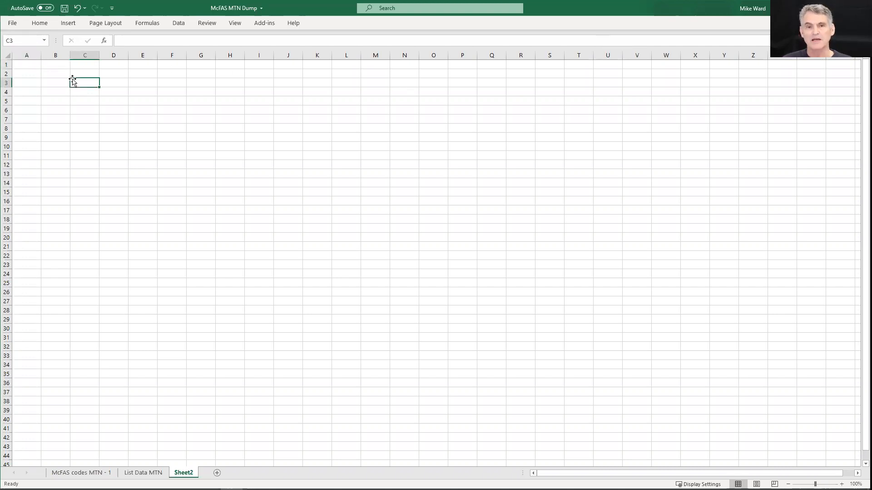
pyautogui.click(265, 25)
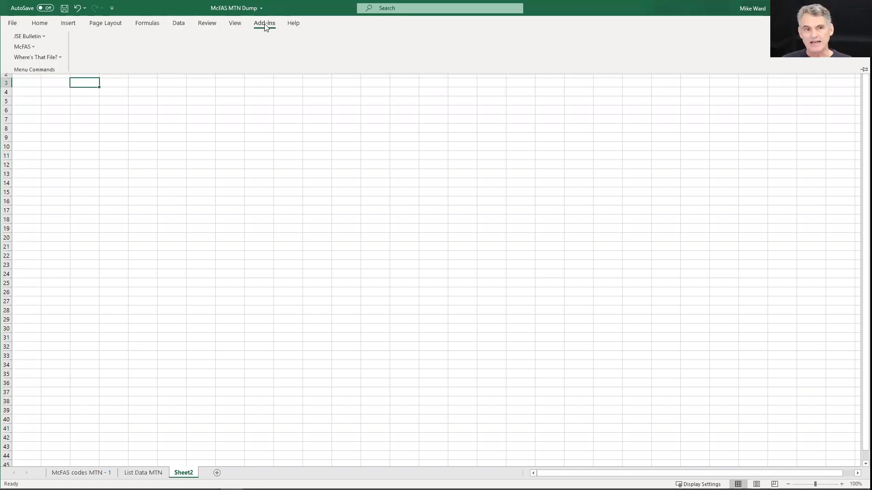
pyautogui.click(34, 49)
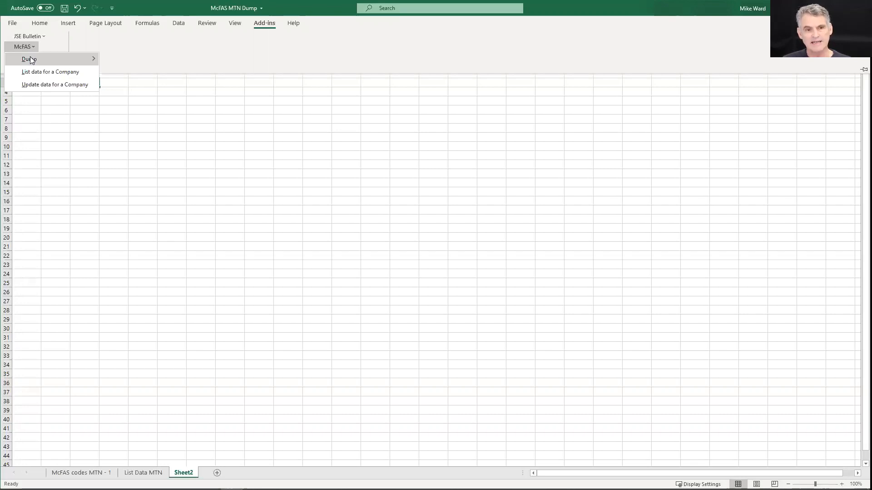
pyautogui.moveTo(32, 59)
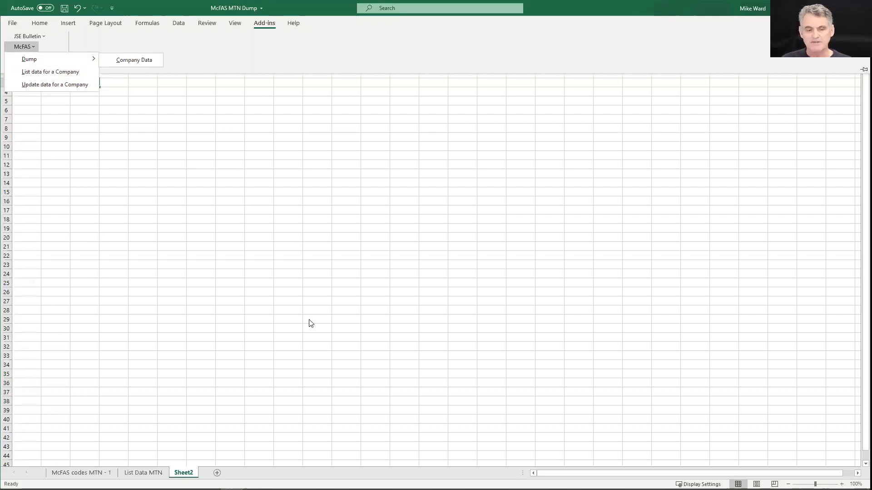
pyautogui.click(65, 471)
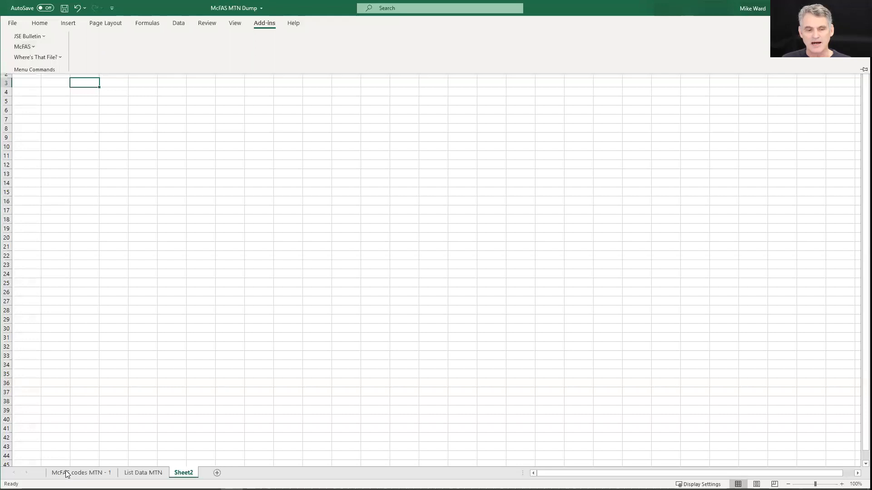
# - Examine the share code, McFAS code, date and value columns of the List Data MTN sheet down to the last record
pyautogui.click(66, 472)
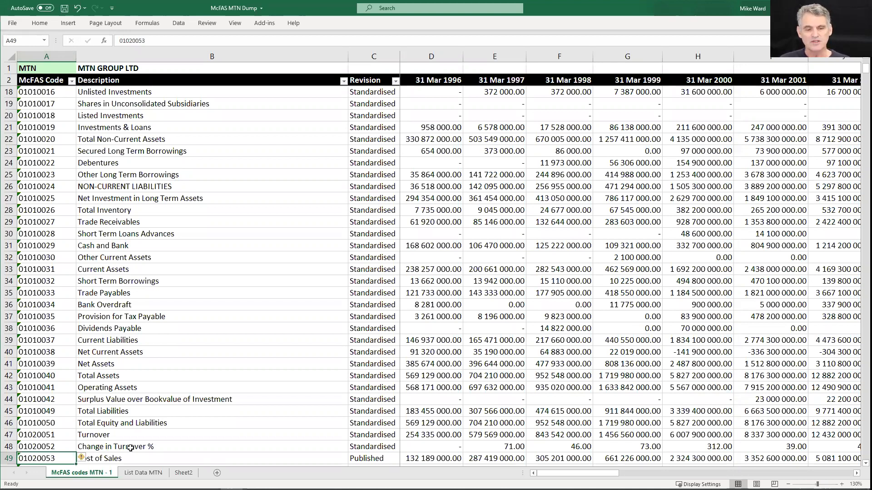
pyautogui.click(136, 474)
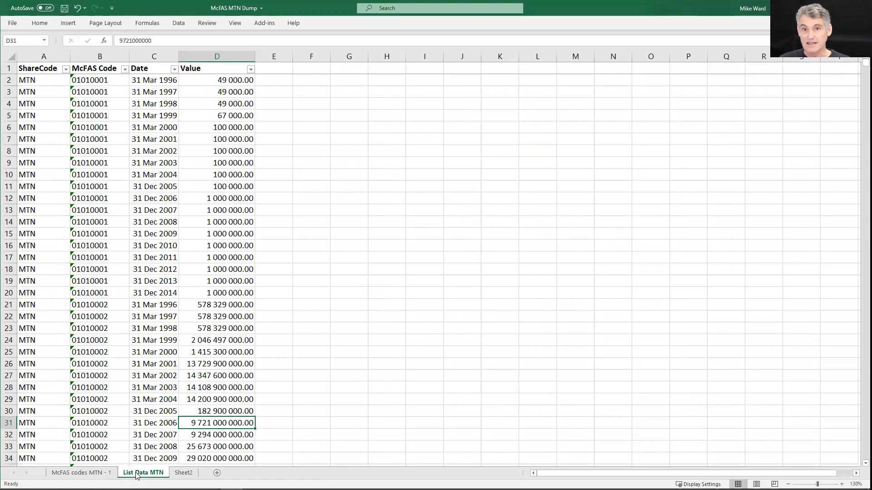
pyautogui.click(42, 78)
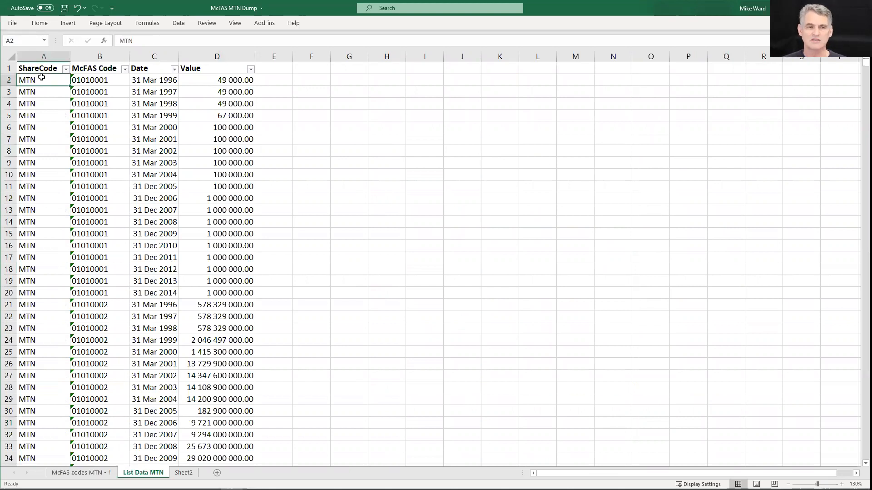
pyautogui.press('Right')
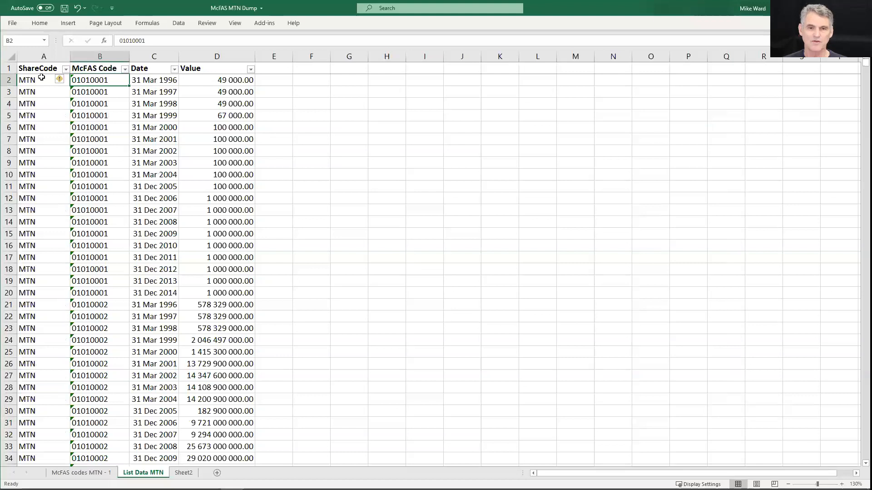
pyautogui.press('Right')
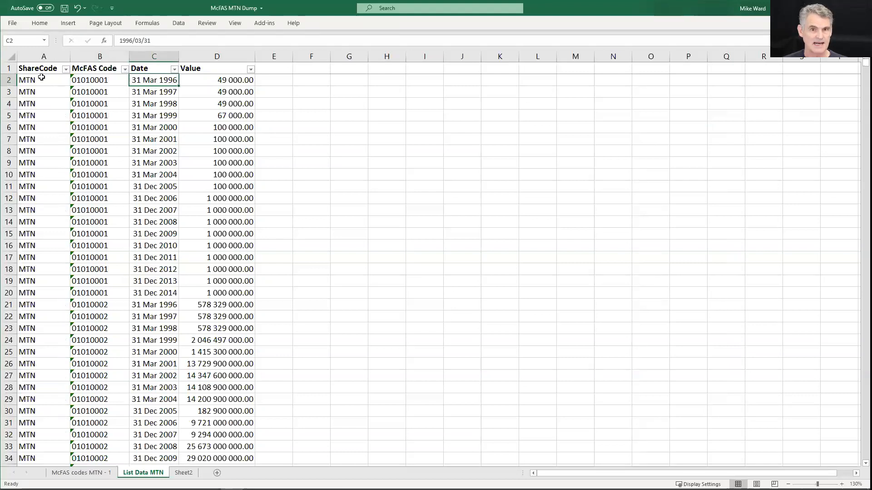
pyautogui.press('Right')
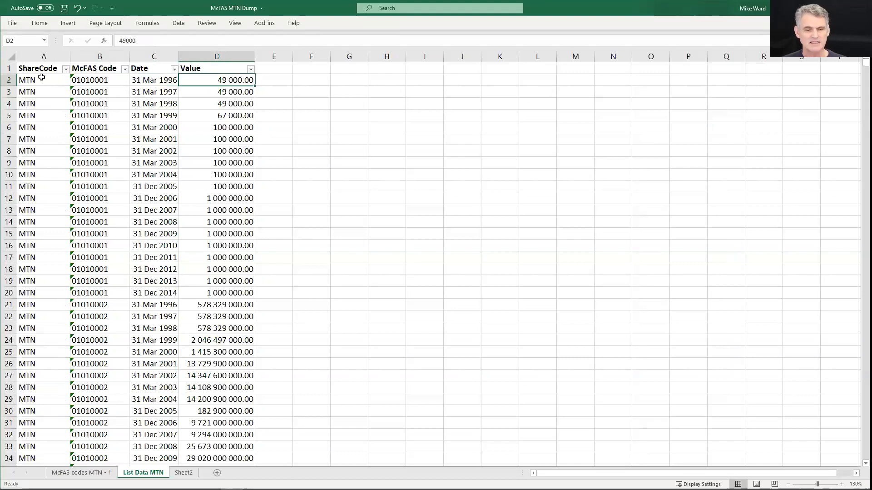
pyautogui.hotkey('ctrl', 'Down')
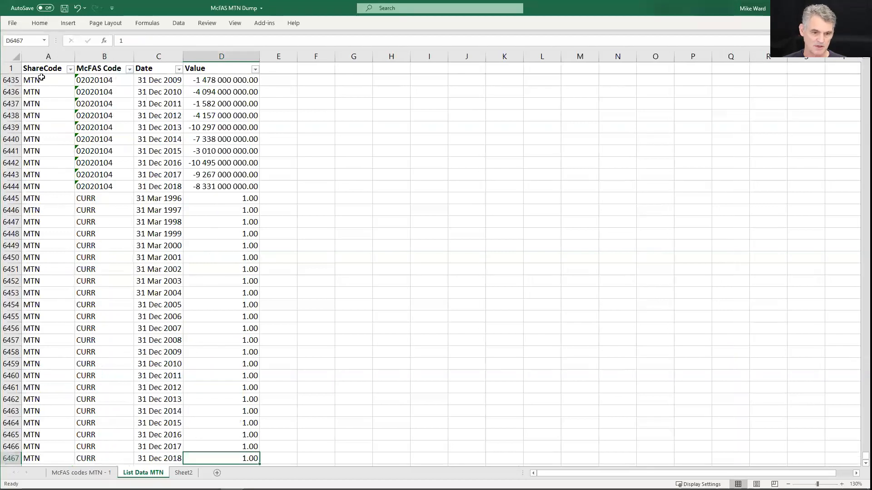
pyautogui.press('Left')
pyautogui.press('Left')
pyautogui.press('Left')
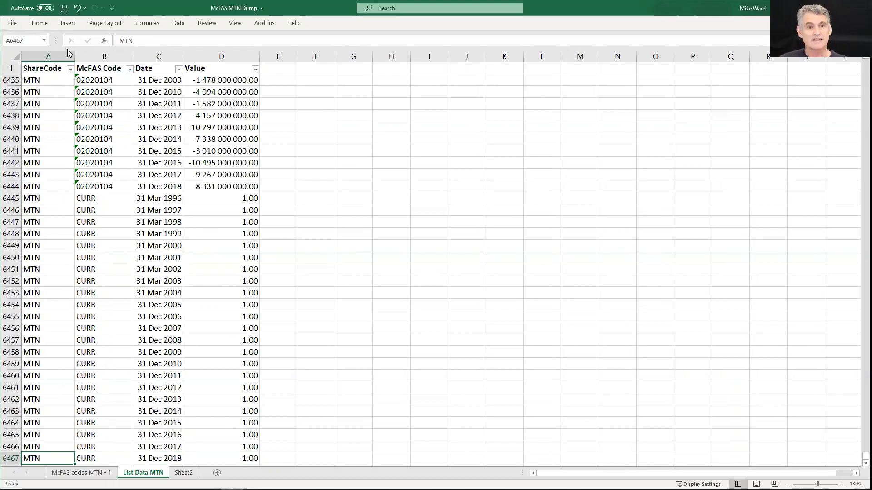
# - Examine the McFAS codes and descriptions on the McFAS codes MTN - 1 sheet from the first row to the last
pyautogui.click(77, 471)
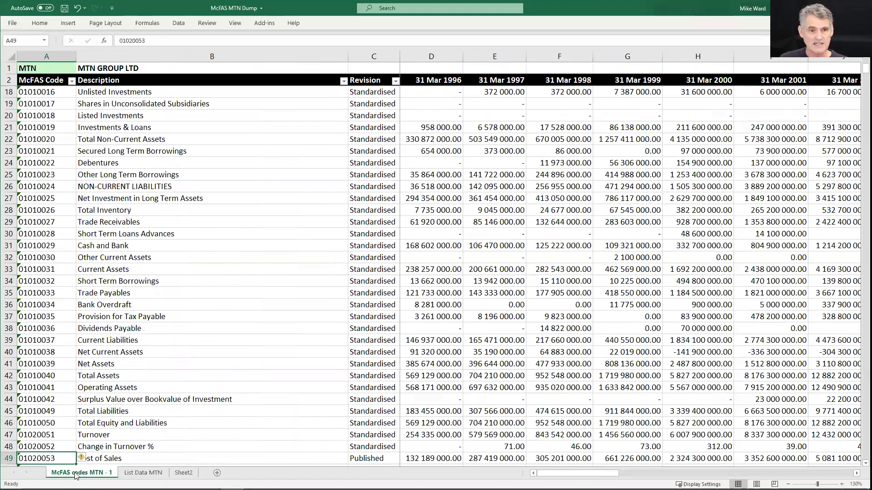
pyautogui.click(45, 93)
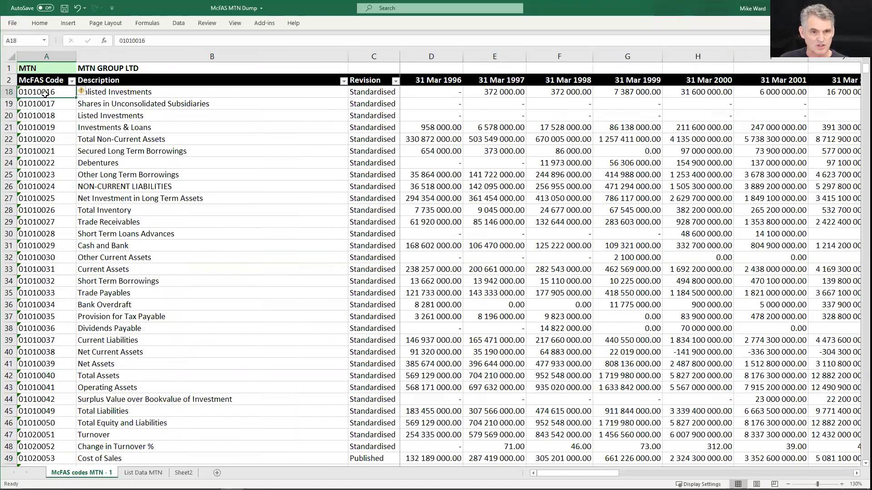
pyautogui.hotkey('ctrl', 'Home')
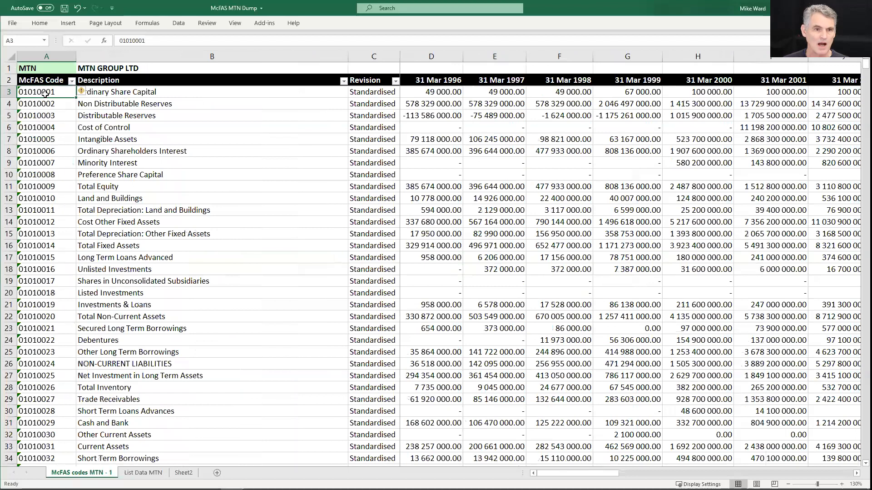
pyautogui.hotkey('ctrl', 'Down')
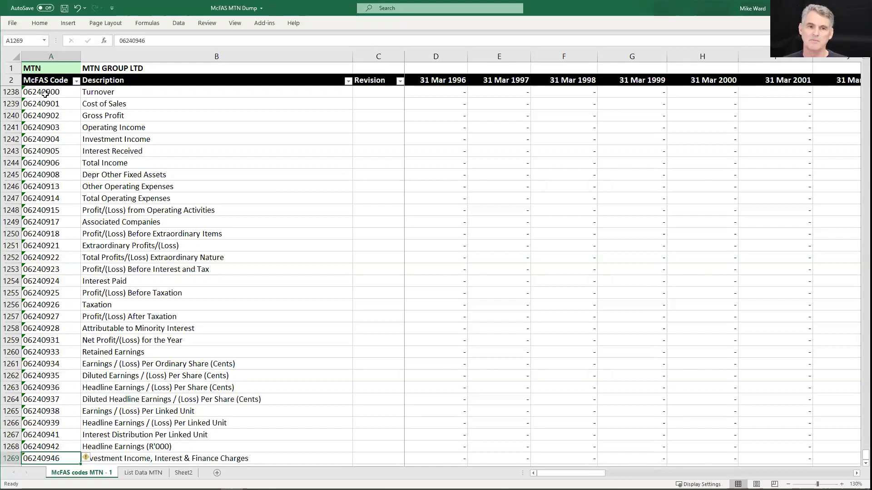
pyautogui.hotkey('ctrl', 'Up')
pyautogui.press('Down')
pyautogui.press('Down')
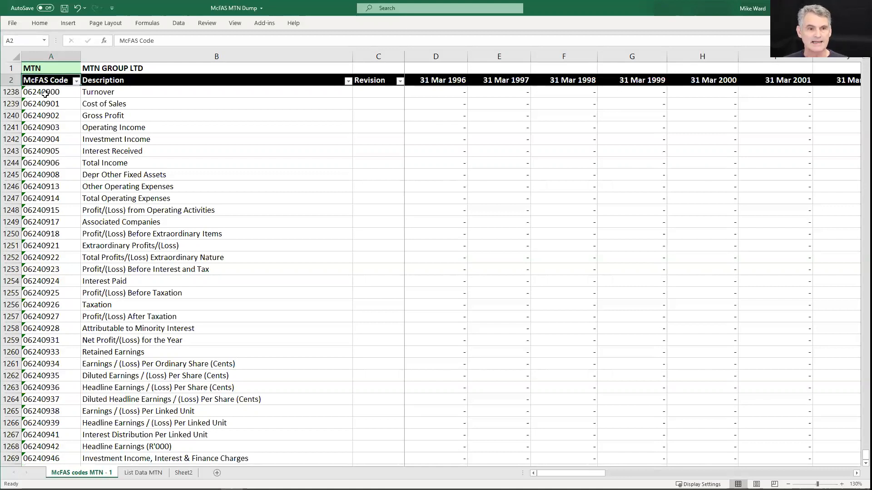
# - Check the Revision column and the latest and earliest year-end headings on the McFAS codes sheet
pyautogui.press('Right')
pyautogui.press('Right')
pyautogui.press('Right')
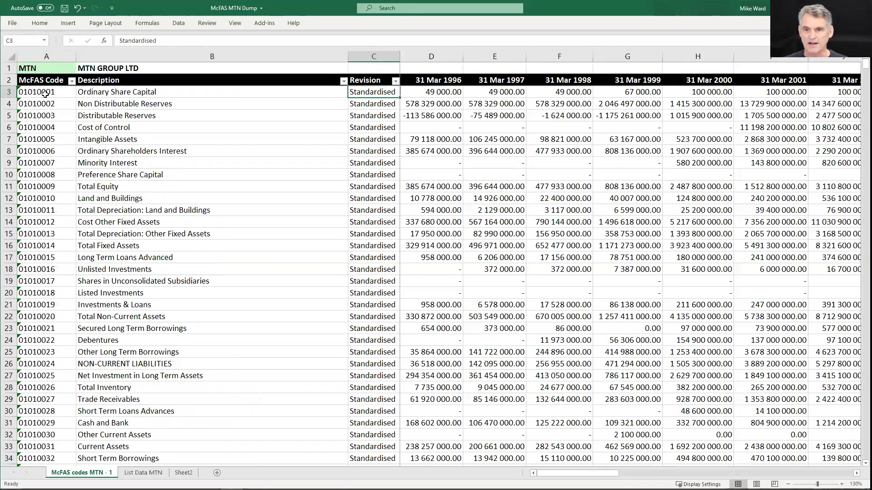
pyautogui.hotkey('ctrl', 'Right')
pyautogui.press('Up')
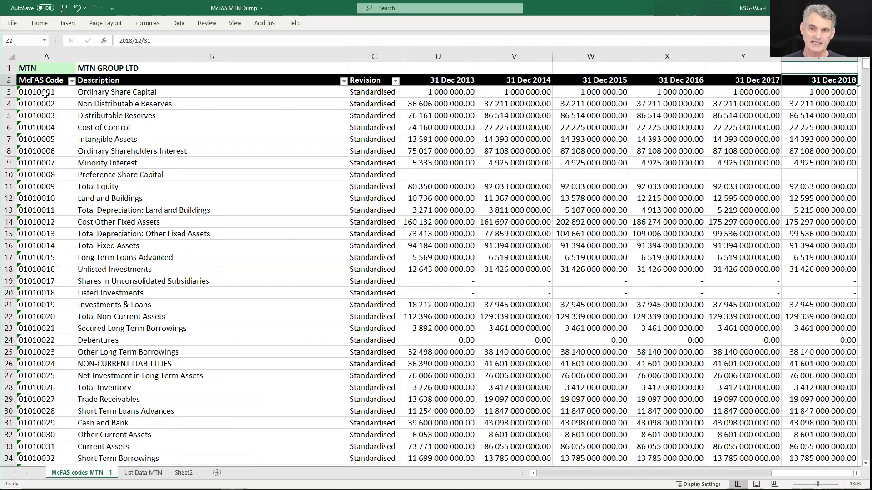
pyautogui.hotkey('ctrl', 'Left')
pyautogui.press('Right')
pyautogui.press('Right')
pyautogui.press('Right')
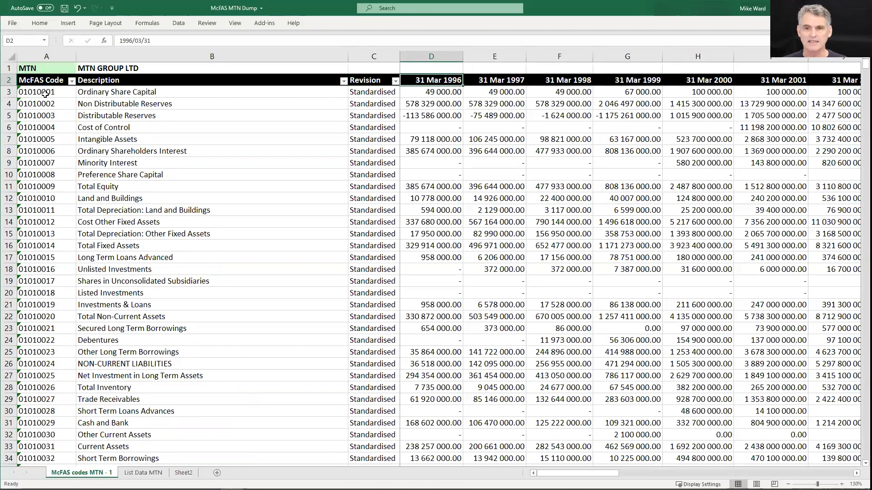
# - Go through the year-end headings one by one from 31 Mar 1996 to 31 Dec 2018
pyautogui.press('Right')
pyautogui.press('Right')
pyautogui.press('Right')
pyautogui.press('Right')
pyautogui.press('Right')
pyautogui.press('Right')
pyautogui.press('Right')
pyautogui.press('Right')
pyautogui.press('Right')
pyautogui.press('Right')
pyautogui.press('Right')
pyautogui.press('Right')
pyautogui.press('Right')
pyautogui.press('Right')
pyautogui.press('Right')
pyautogui.press('Right')
pyautogui.press('Right')
pyautogui.press('Right')
pyautogui.press('Right')
pyautogui.press('Right')
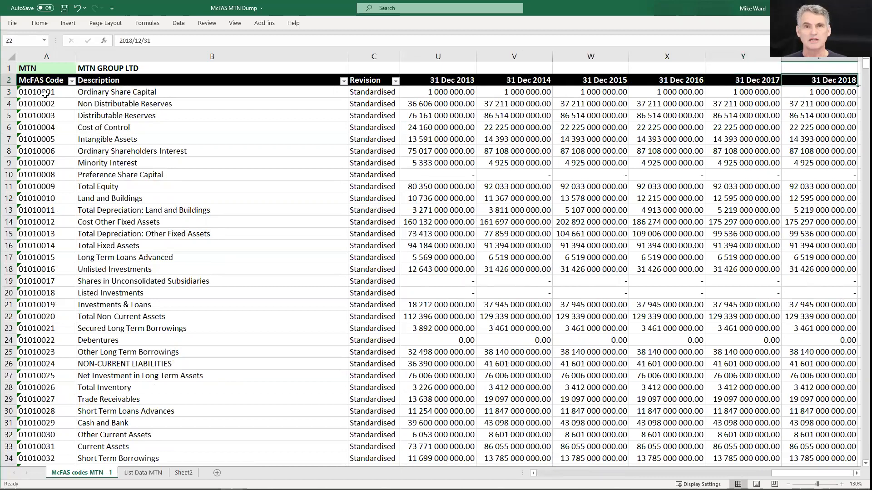
# - Review the most recent year-end columns from 31 Dec 2012 onward, ending on the McFAS Code heading
pyautogui.press('Left')
pyautogui.press('Left')
pyautogui.press('Left')
pyautogui.press('Left')
pyautogui.press('Left')
pyautogui.press('Left')
pyautogui.press('Right')
pyautogui.press('Right')
pyautogui.press('Right')
pyautogui.press('Right')
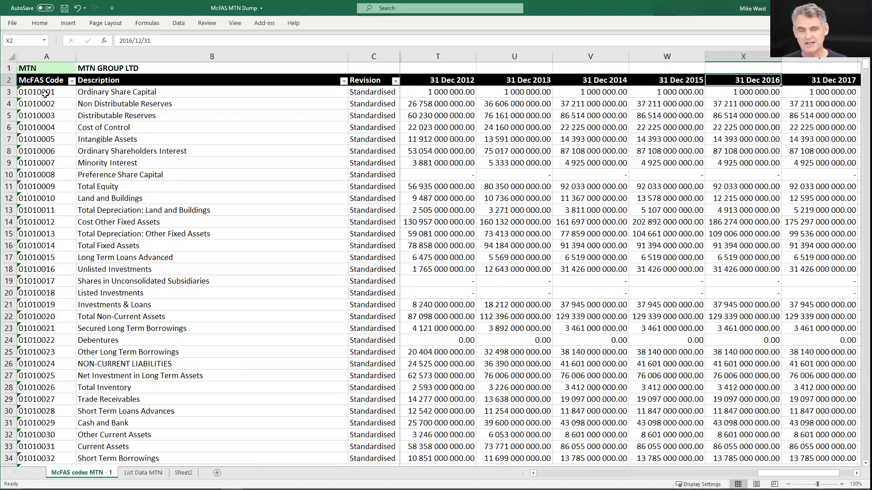
pyautogui.press('Left')
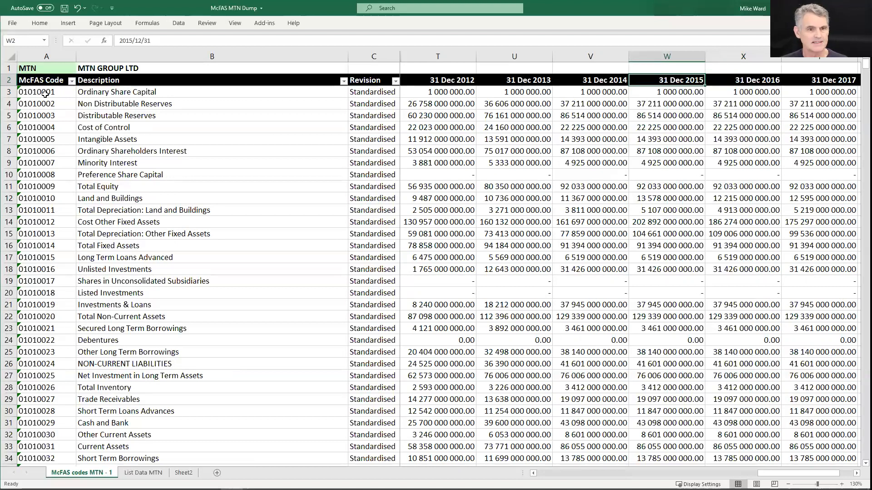
pyautogui.press('Home')
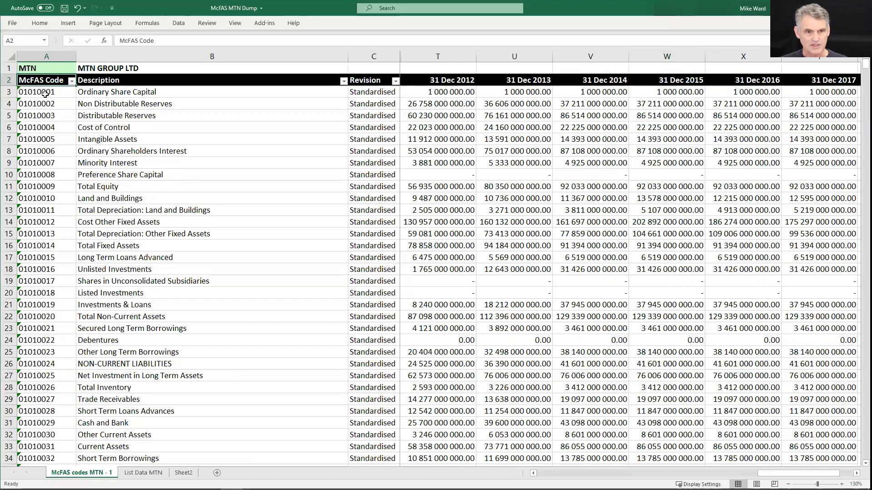
pyautogui.click(395, 82)
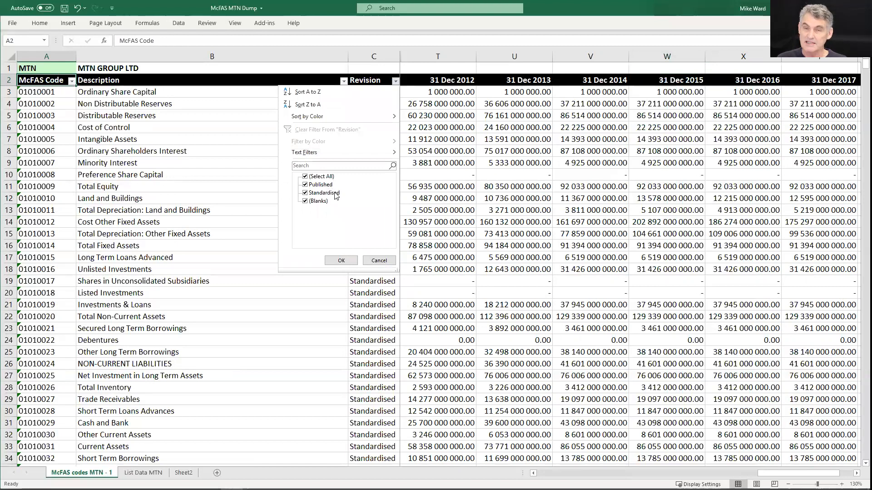
pyautogui.click(306, 201)
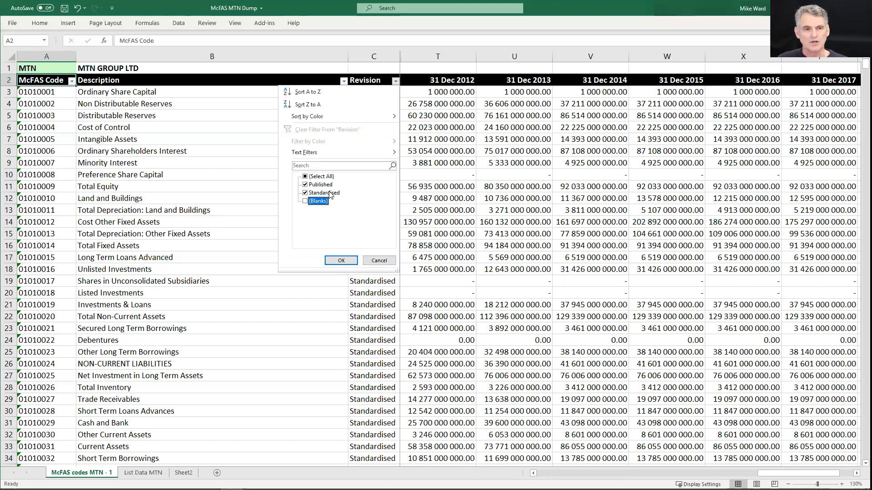
pyautogui.click(384, 262)
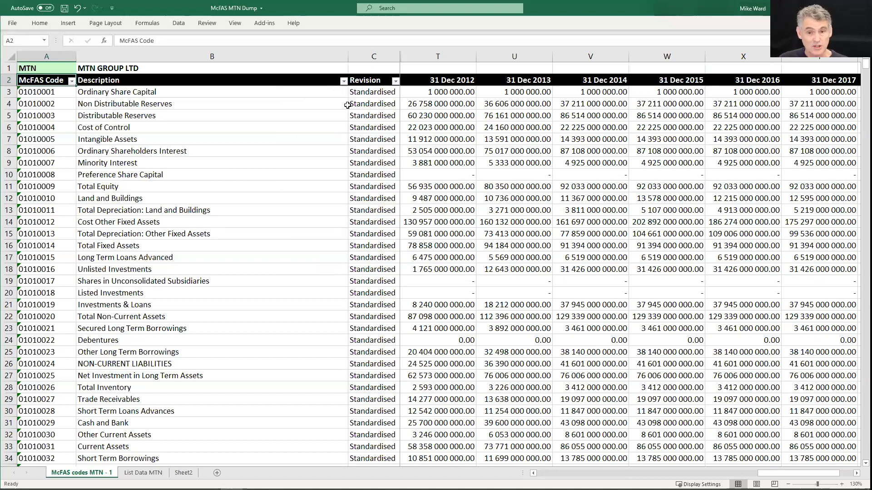
# - Filter the Description column with the search term "turn" so that only the Turnover entries are shown
pyautogui.click(343, 80)
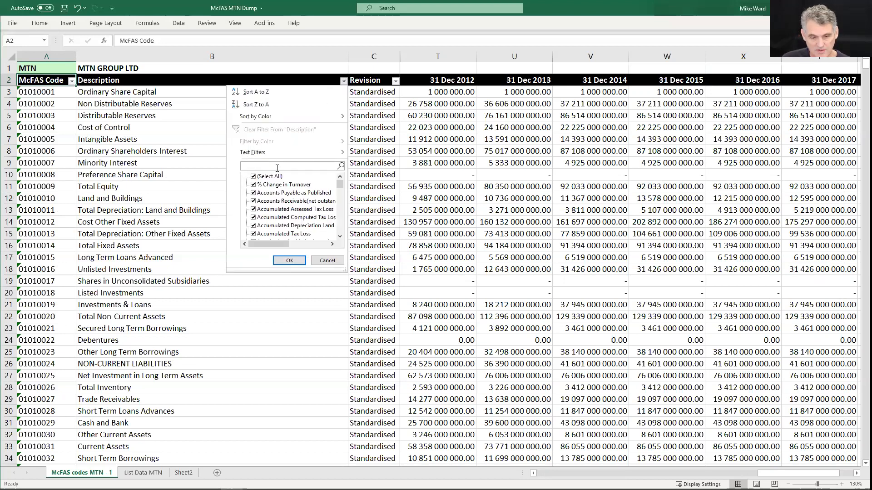
pyautogui.write('turn')
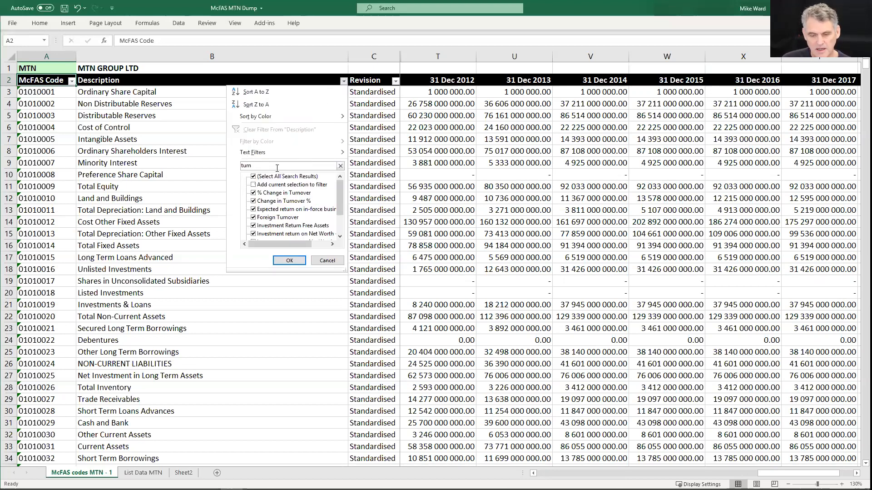
pyautogui.click(254, 177)
pyautogui.click(253, 176)
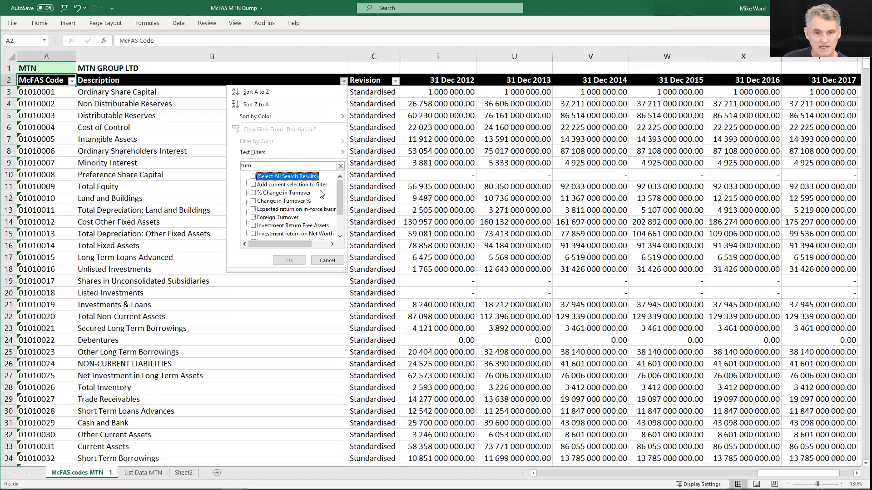
pyautogui.scroll(-1, 344, 197)
pyautogui.scroll(-3, 343, 196)
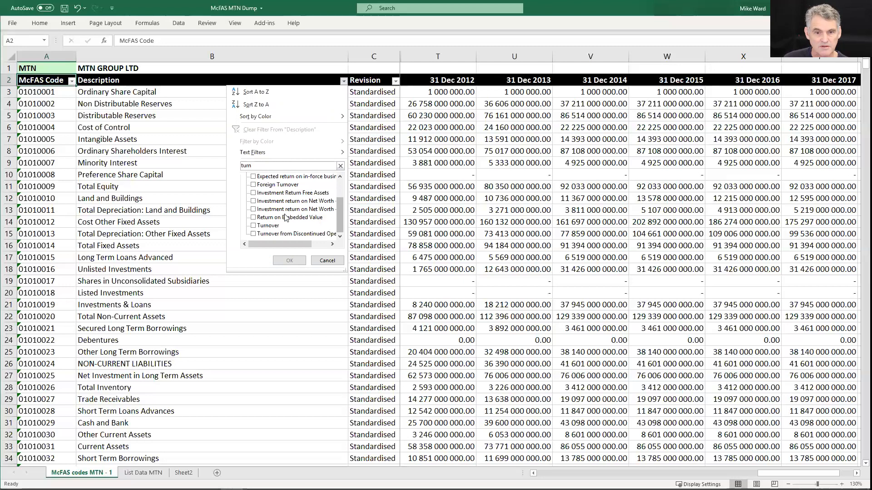
pyautogui.click(258, 227)
pyautogui.click(258, 228)
pyautogui.click(286, 260)
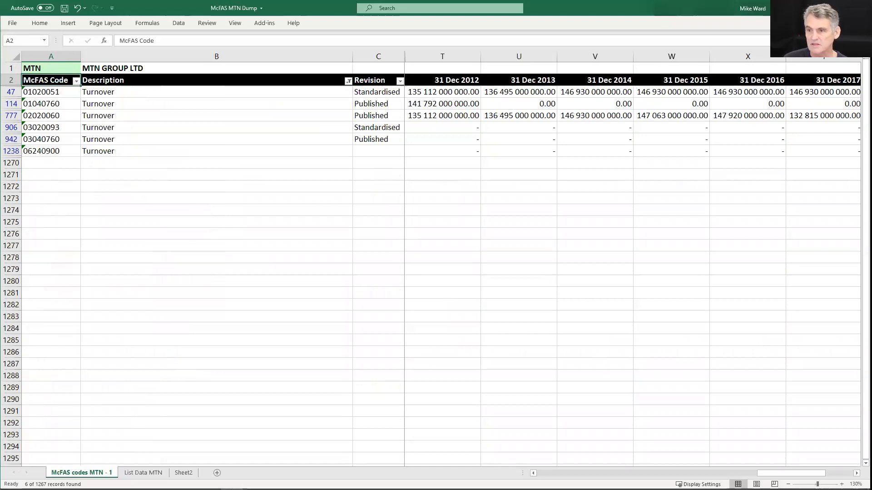
# - Compare the Turnover rows' 31 Dec 2017 and 31 Dec 2018 values, ending on the 2018 figure for code 01020051
pyautogui.click(842, 112)
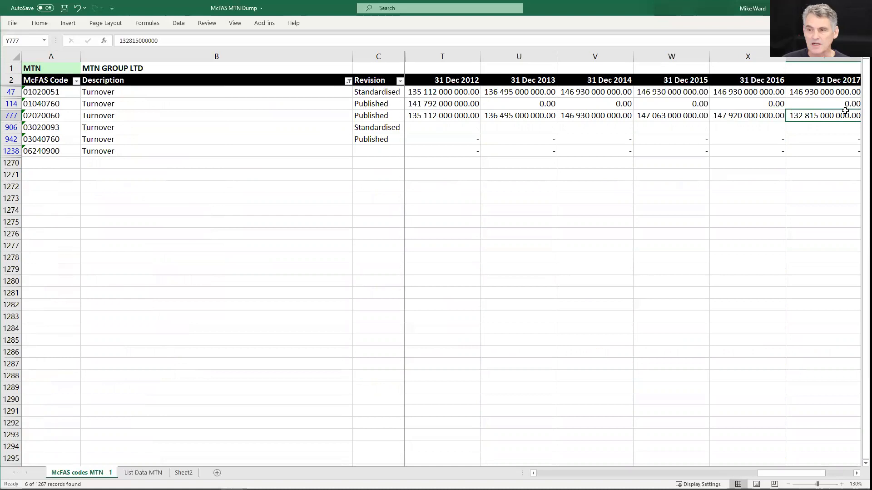
pyautogui.press('Right')
pyautogui.press('Up')
pyautogui.press('Up')
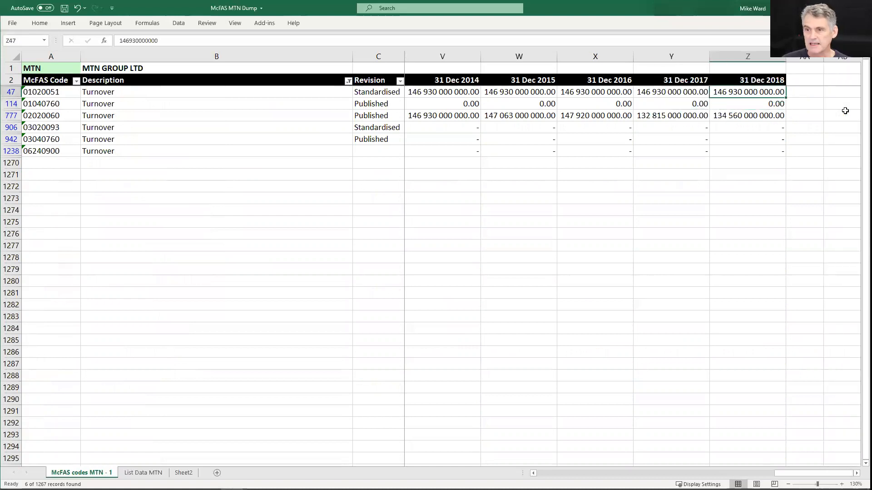
# - Compare the 31 Dec 2018 Turnover of codes 01020051 and 02020060, and check code 01020051's figures back to 31 Dec 2014
pyautogui.press('Down')
pyautogui.press('Down')
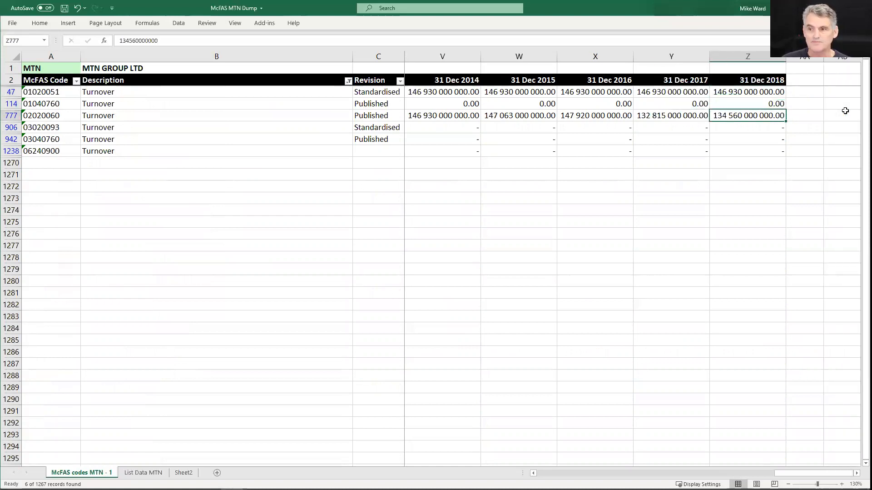
pyautogui.press('Up')
pyautogui.press('Up')
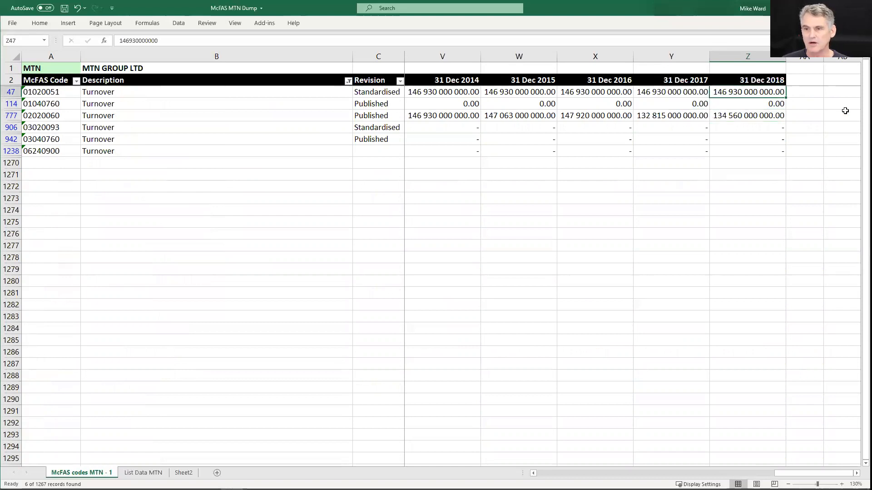
pyautogui.press('Left')
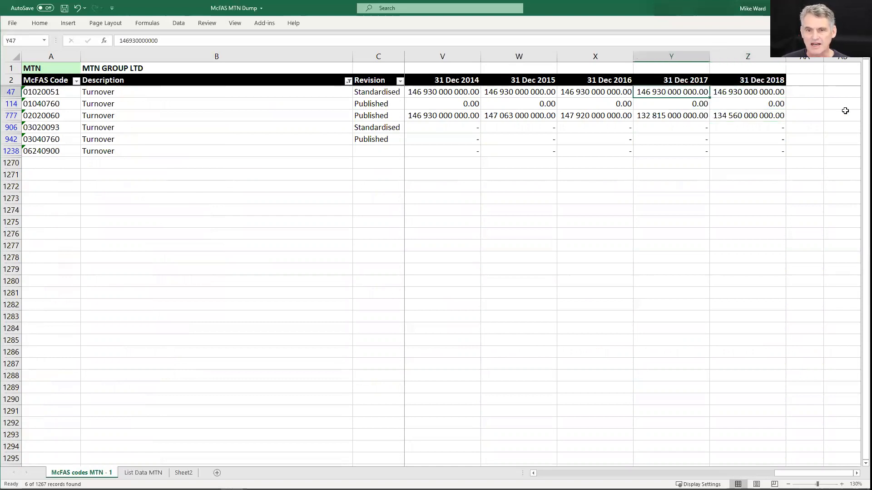
pyautogui.press('Left')
pyautogui.press('Left')
pyautogui.press('Left')
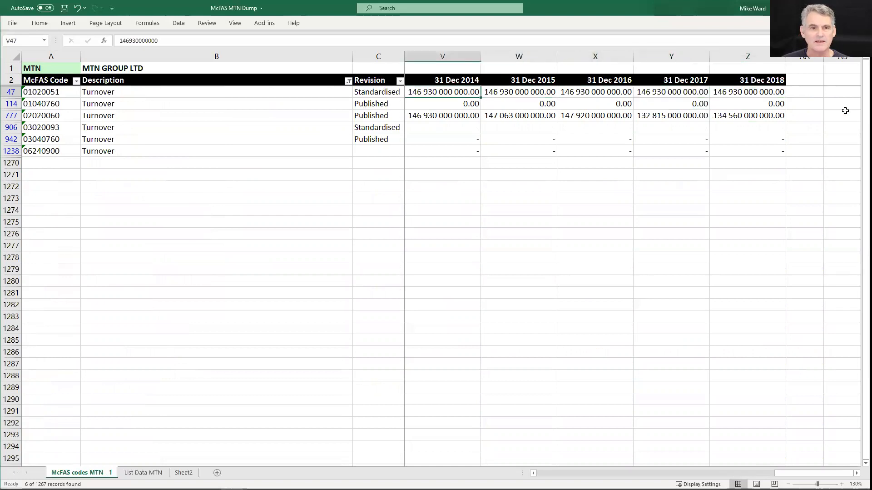
pyautogui.press('Right')
pyautogui.press('Right')
pyautogui.press('Right')
pyautogui.press('Right')
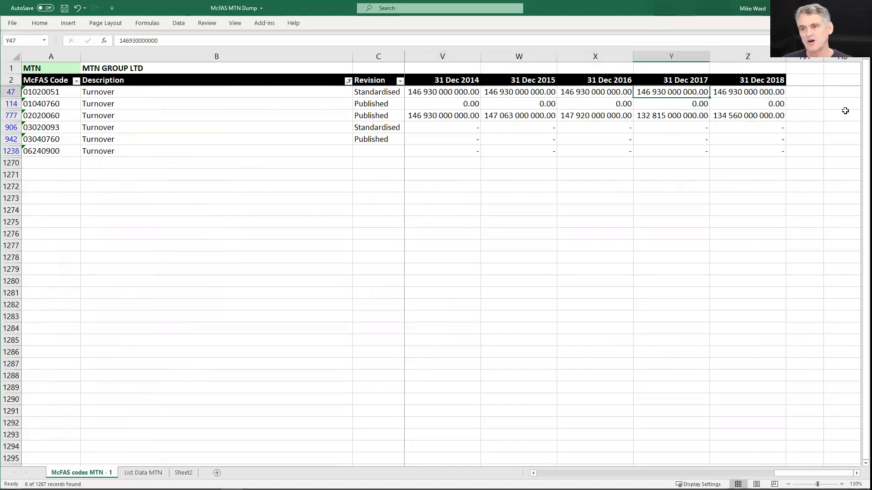
# - Review the published Turnover row for code 02020060 from 31 Dec 2017 back to 31 Dec 2013
pyautogui.press('Down')
pyautogui.press('Down')
pyautogui.press('Left')
pyautogui.press('Left')
pyautogui.press('Left')
pyautogui.press('Left')
pyautogui.press('Left')
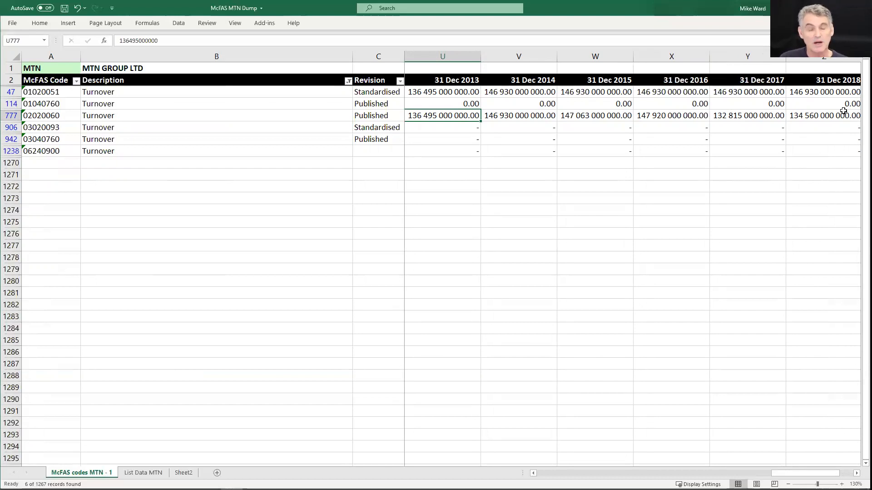
# - Enter the share code MTN in cell A1 of Sheet2
pyautogui.click(183, 472)
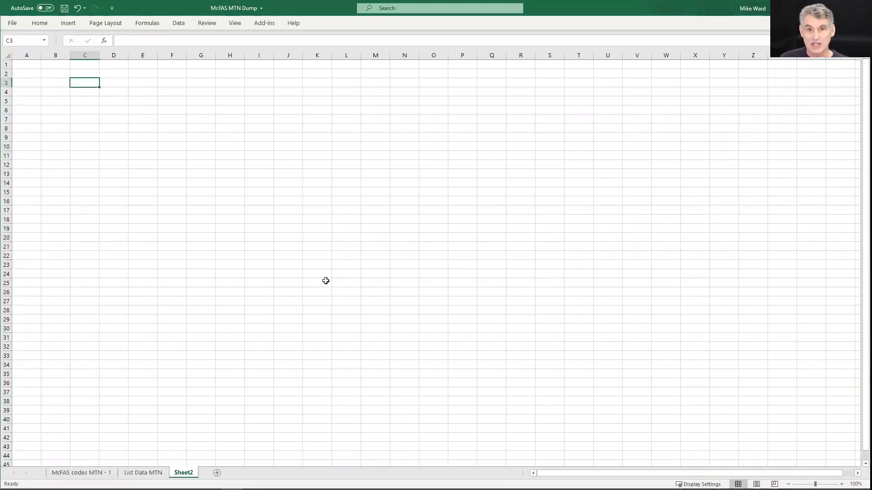
pyautogui.scroll(10, 320, 277)
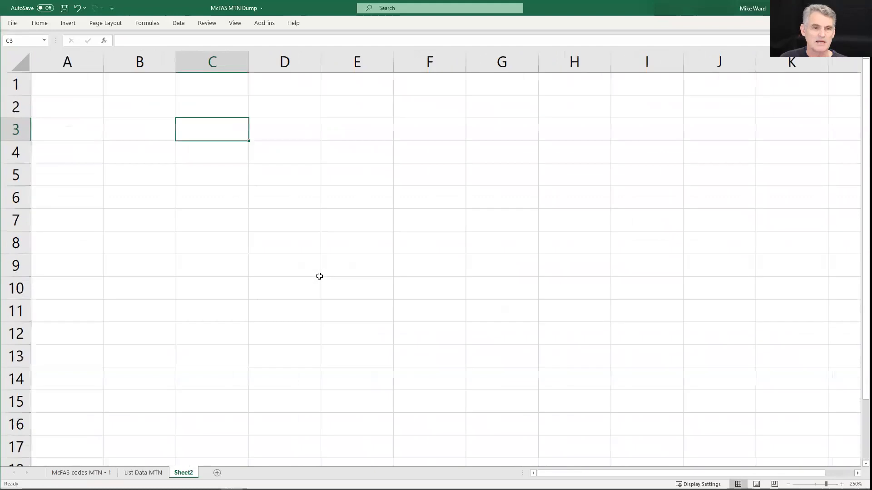
pyautogui.click(58, 77)
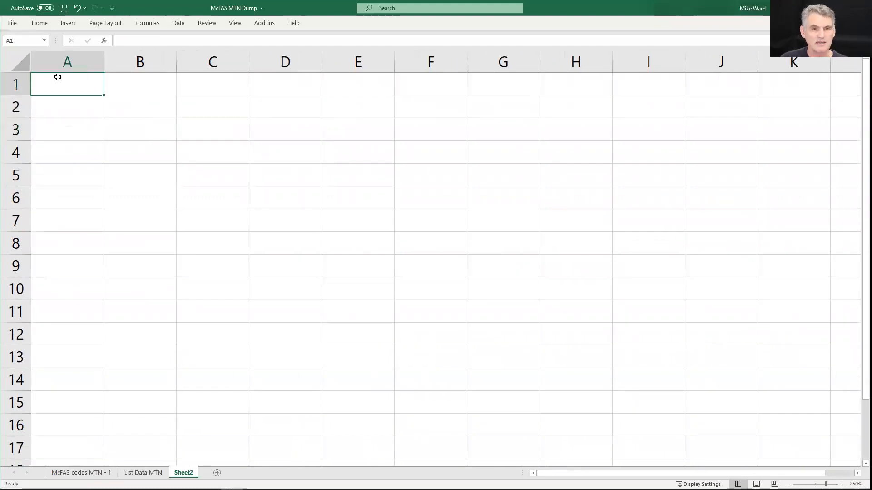
pyautogui.write('MTN')
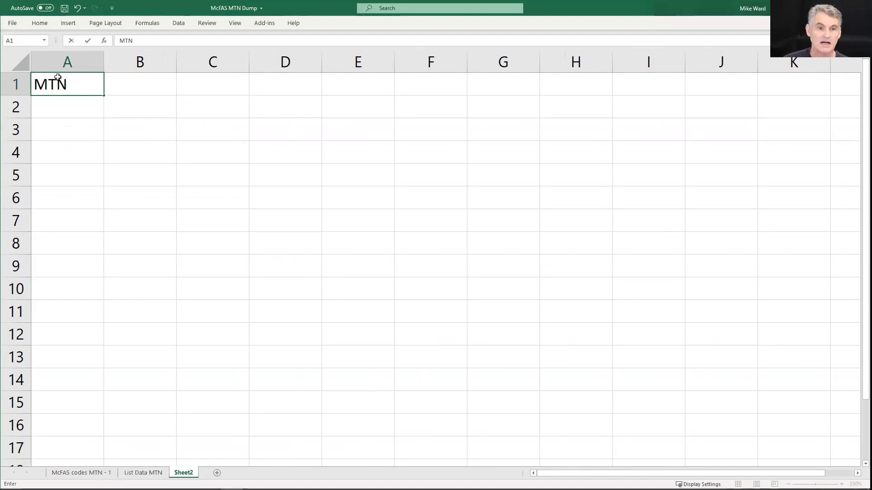
pyautogui.press('Return')
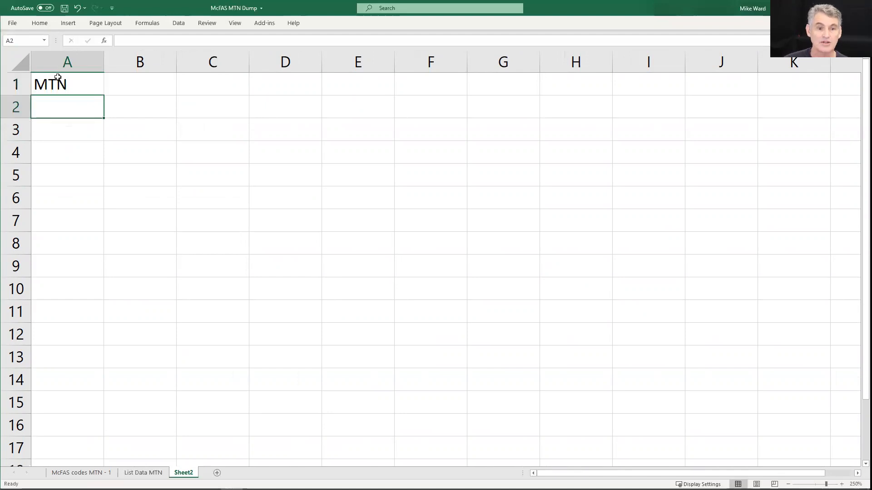
# - Begin a formula in cell B1 with "=mc" to bring up the McFAS function suggestions
pyautogui.press('Up')
pyautogui.press('Right')
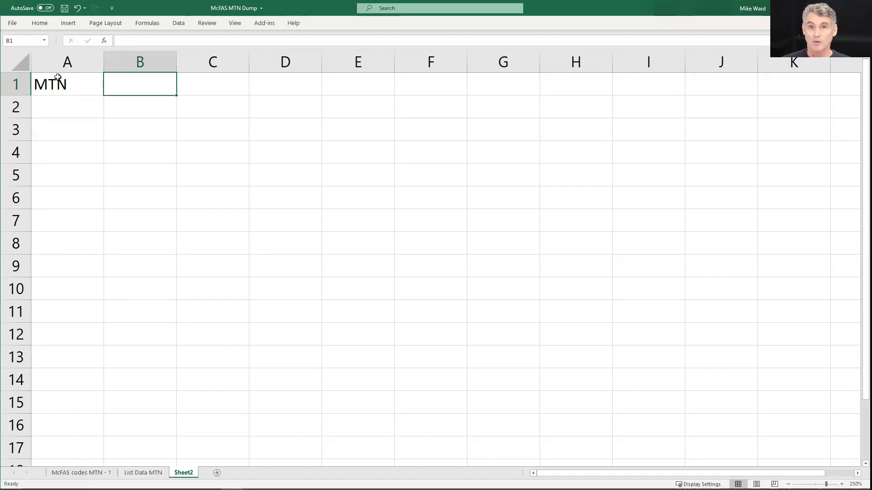
pyautogui.write('=')
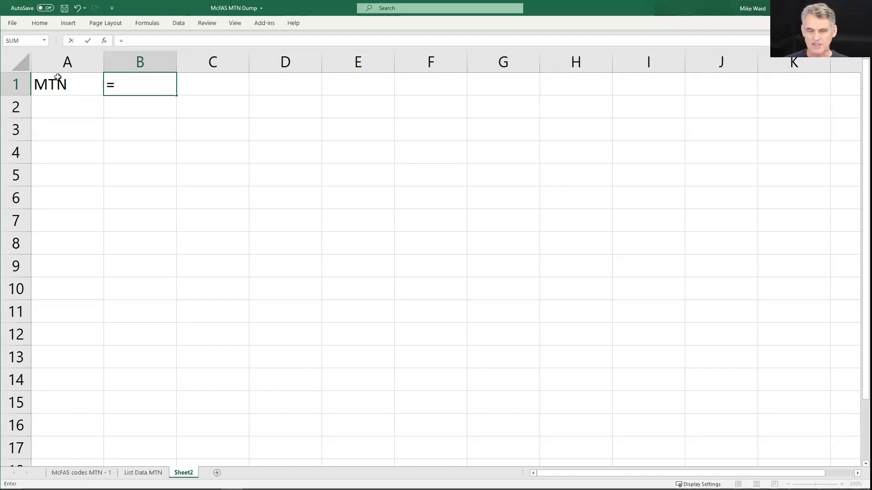
pyautogui.write('mc')
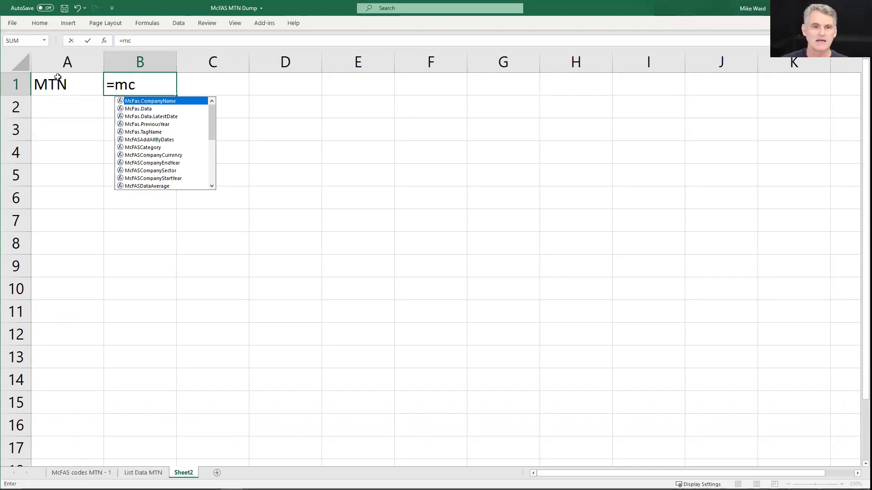
# - Look through the first McFAS function suggestions as far as McFASCompanyCurrency and return to McFas.CompanyName
pyautogui.press('Down')
pyautogui.press('Down')
pyautogui.press('Down')
pyautogui.press('Down')
pyautogui.press('Down')
pyautogui.press('Down')
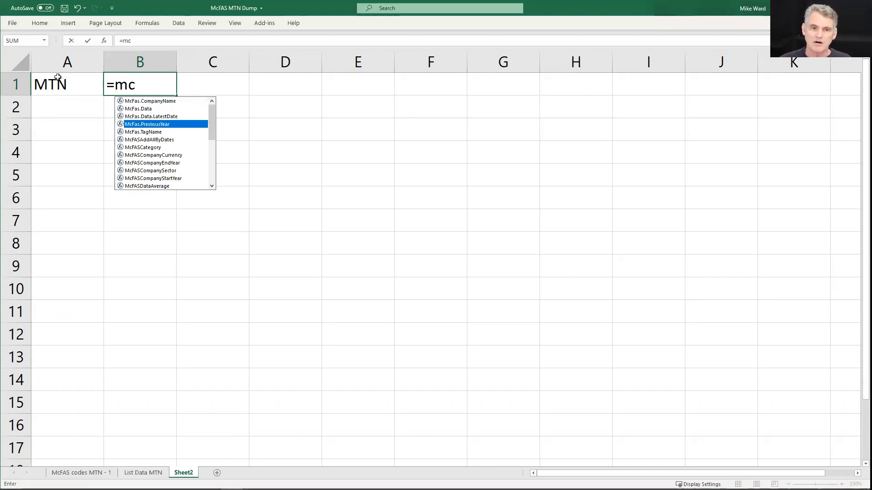
pyautogui.press('Down')
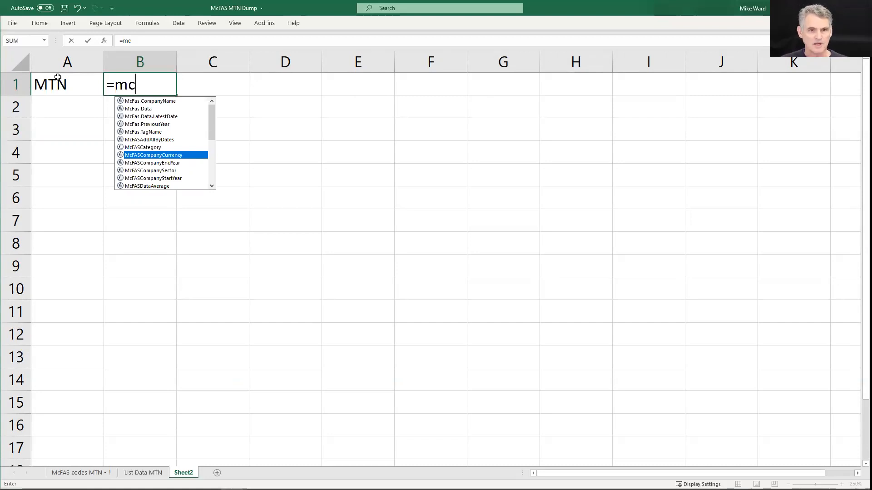
pyautogui.press('Up')
pyautogui.press('Up')
pyautogui.press('Up')
pyautogui.press('Up')
pyautogui.press('Up')
pyautogui.press('Up')
pyautogui.press('Up')
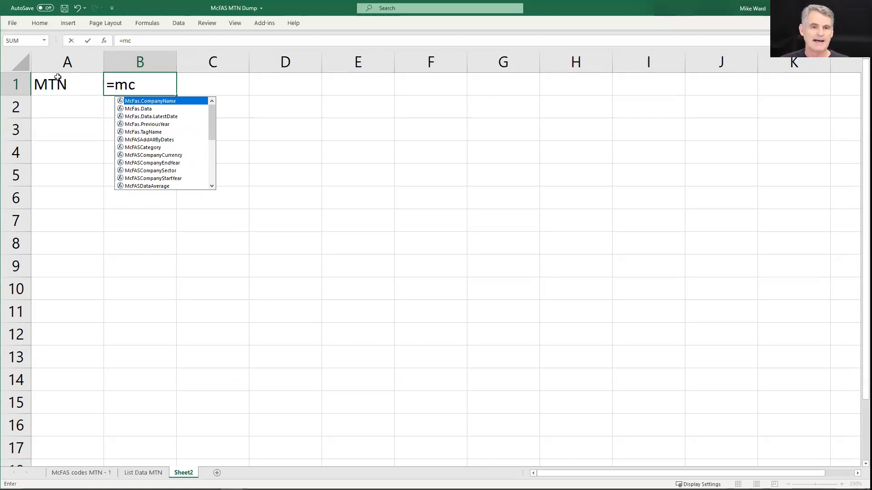
# - Browse the full list of suggested functions down to mCovariance and back up to McFas.CompanyName
pyautogui.press('Down')
pyautogui.press('Down')
pyautogui.press('Down')
pyautogui.press('Down')
pyautogui.press('Down')
pyautogui.press('Down')
pyautogui.press('Down')
pyautogui.press('Down')
pyautogui.press('Down')
pyautogui.press('Down')
pyautogui.press('Down')
pyautogui.press('Down')
pyautogui.press('Down')
pyautogui.press('Down')
pyautogui.press('Down')
pyautogui.press('Down')
pyautogui.press('Down')
pyautogui.press('Down')
pyautogui.press('Down')
pyautogui.press('Down')
pyautogui.press('Down')
pyautogui.press('Down')
pyautogui.press('Down')
pyautogui.press('Down')
pyautogui.press('Down')
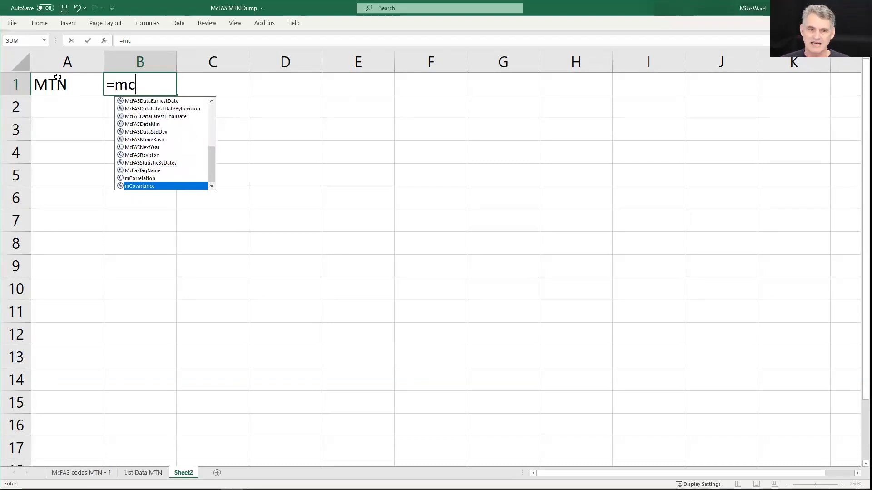
pyautogui.press('Up')
pyautogui.press('Up')
pyautogui.press('Up')
pyautogui.press('Up')
pyautogui.press('Up')
pyautogui.press('Up')
pyautogui.press('Up')
pyautogui.press('Up')
pyautogui.press('Up')
pyautogui.press('Up')
pyautogui.press('Up')
pyautogui.press('Up')
pyautogui.press('Up')
pyautogui.press('Up')
pyautogui.press('Up')
pyautogui.press('Up')
pyautogui.press('Up')
pyautogui.press('Up')
pyautogui.press('Up')
pyautogui.press('Up')
pyautogui.press('Up')
pyautogui.press('Up')
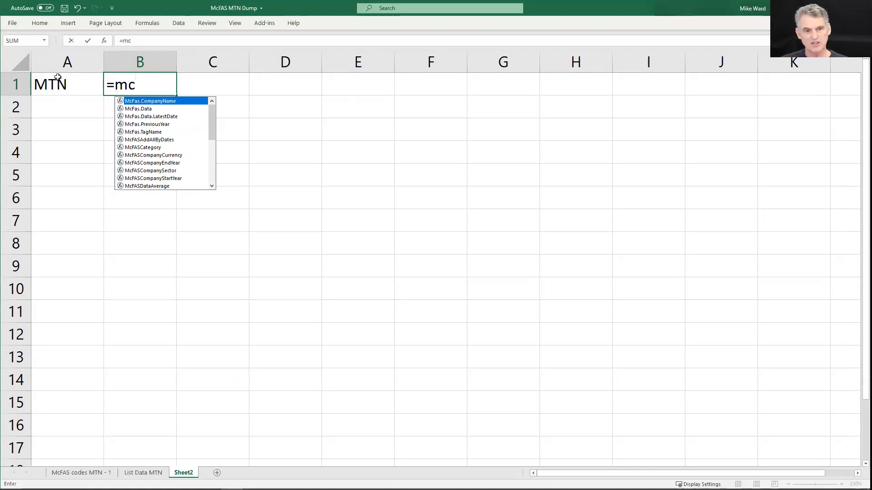
pyautogui.press('Down')
pyautogui.press('Down')
pyautogui.press('Up')
pyautogui.press('Up')
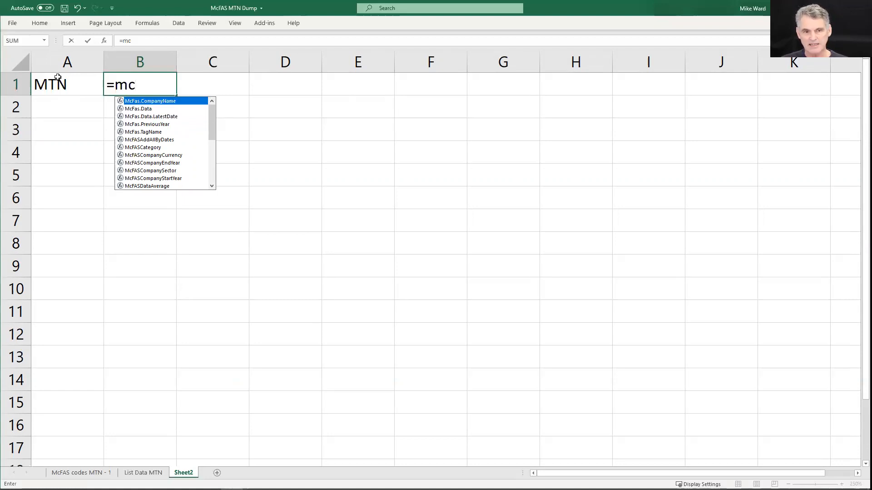
# - Complete the B1 formula with the McFas.CompanyName function, using the absolute reference $A$1 as its argument
pyautogui.press('Tab')
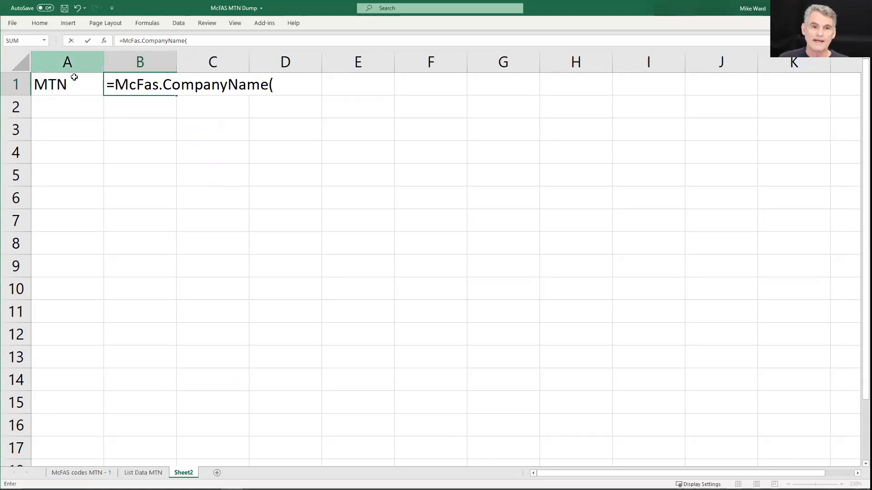
pyautogui.click(62, 84)
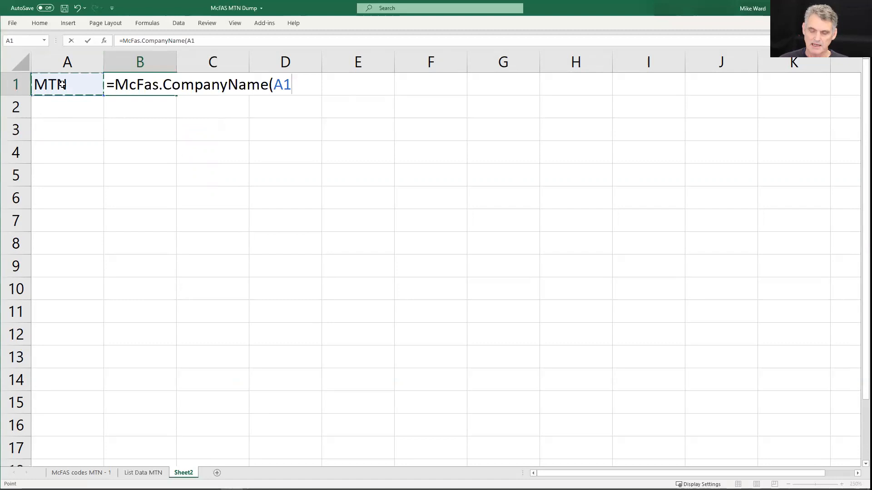
pyautogui.press('F4')
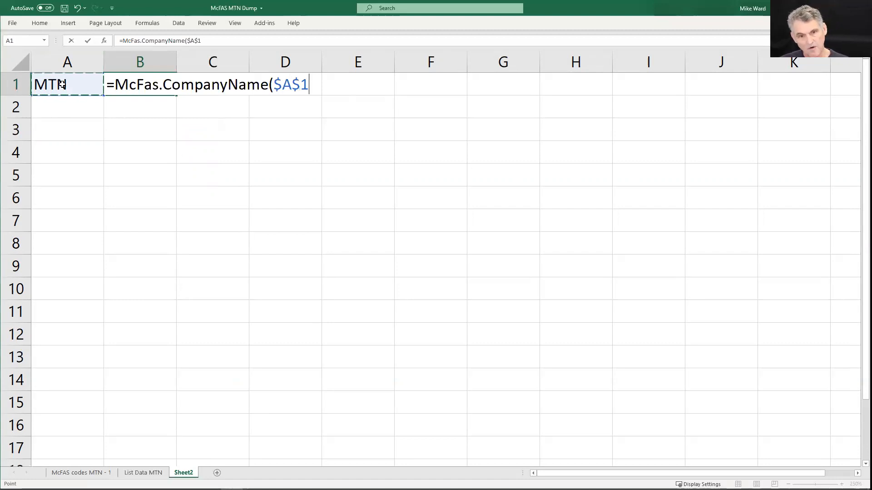
pyautogui.press('Return')
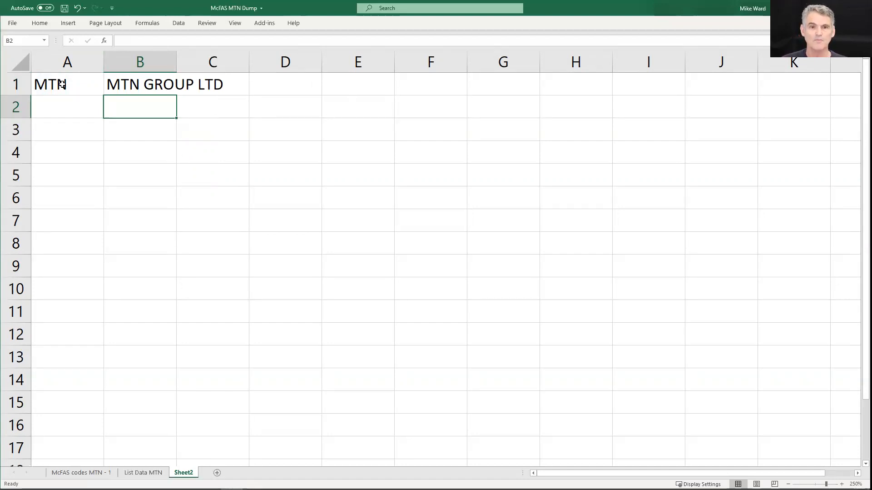
# - Start a McFas.Data.LatestDate formula in cell H3 and insert its argument names, ShareCode and McFASCode
pyautogui.press('Right')
pyautogui.press('Right')
pyautogui.press('Right')
pyautogui.press('Right')
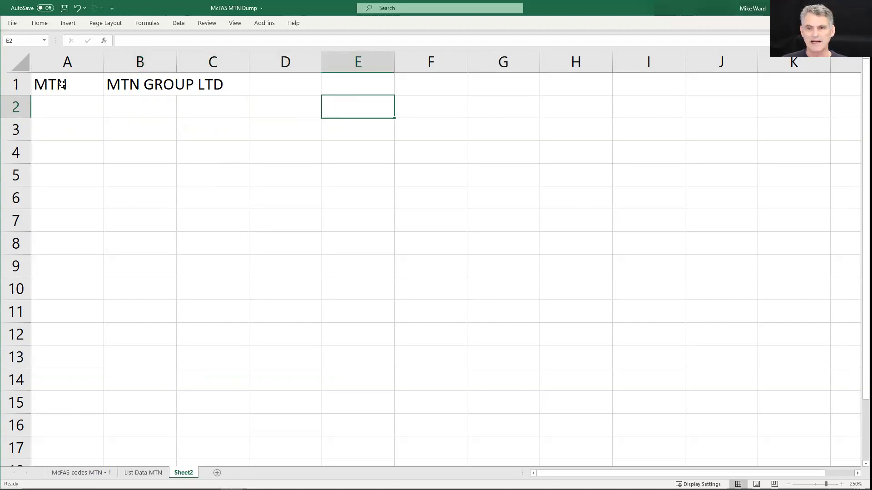
pyautogui.press('Down')
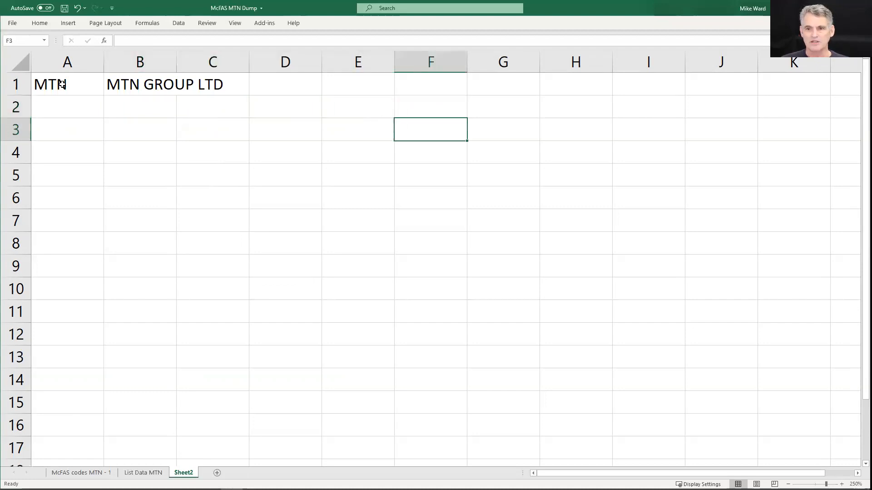
pyautogui.press('Right')
pyautogui.press('Right')
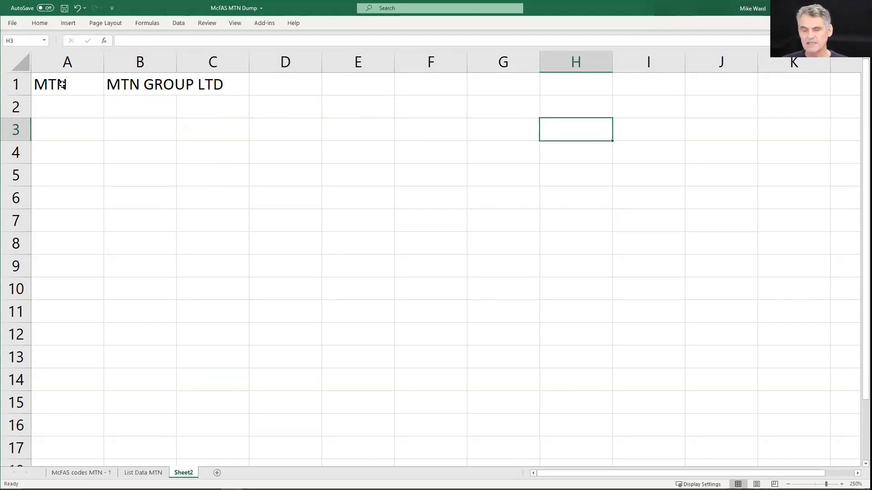
pyautogui.write('=mc')
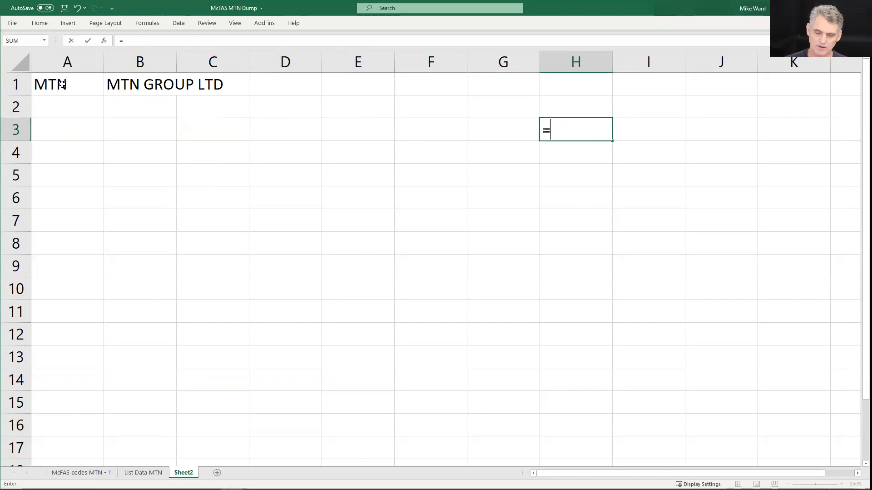
pyautogui.press('Down')
pyautogui.press('Down')
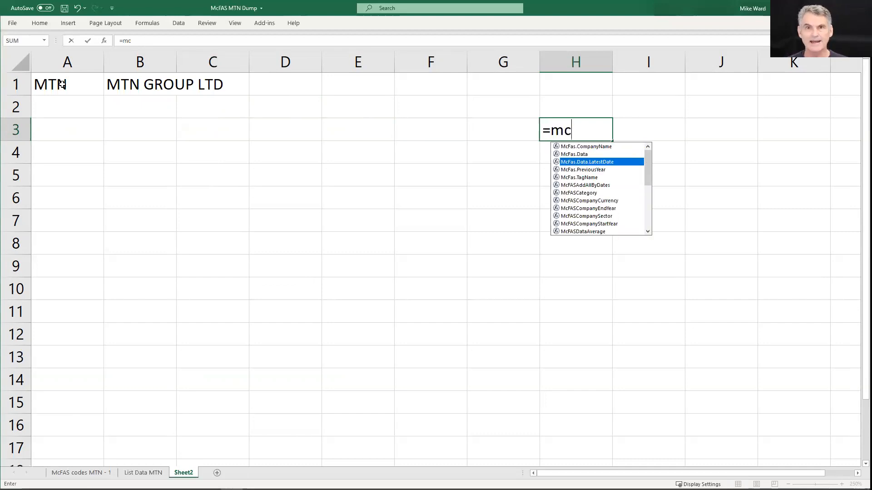
pyautogui.press('Tab')
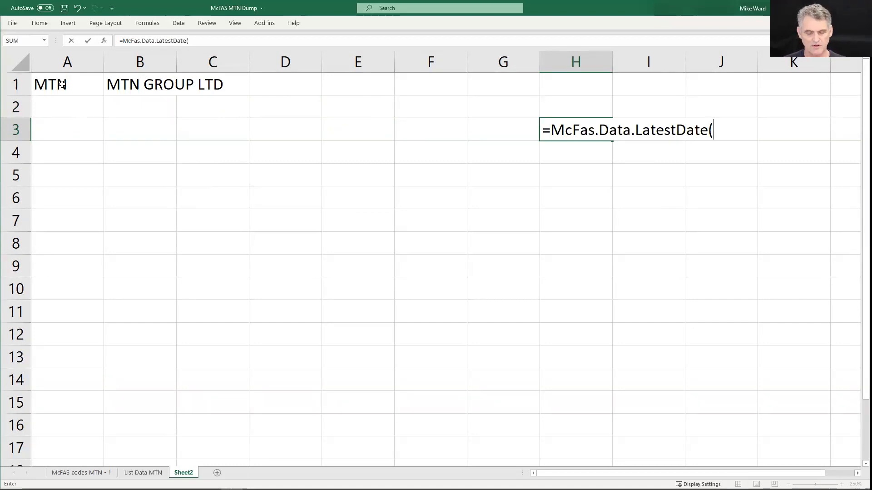
pyautogui.hotkey('ctrl', 'shift', 'a')
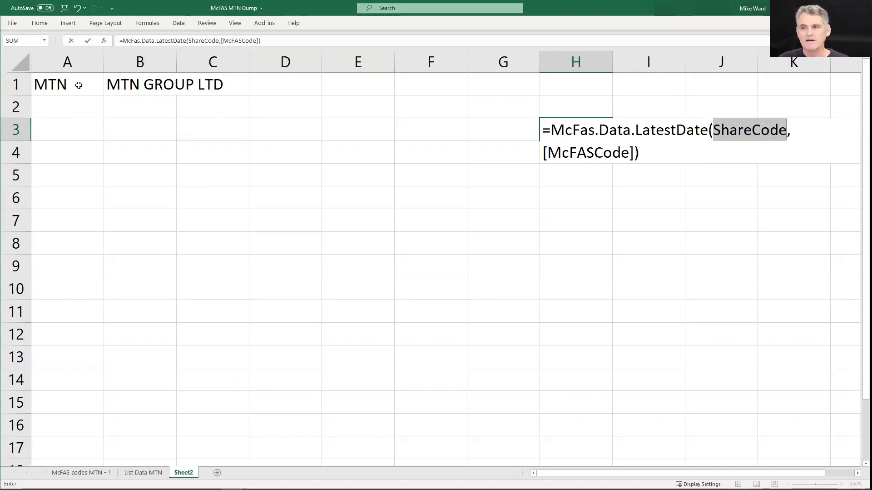
# - Finish the H3 formula with A1 as the share code and no McFASCode argument, and format the cell as a day-month-year date
pyautogui.click(79, 85)
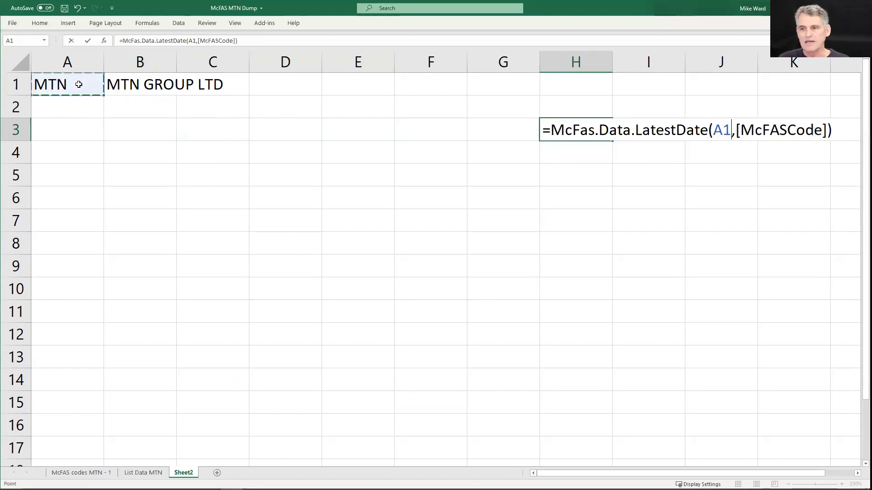
pyautogui.press('Delete')
pyautogui.press('Delete')
pyautogui.press('Delete')
pyautogui.press('Delete')
pyautogui.press('Delete')
pyautogui.press('Delete')
pyautogui.press('Delete')
pyautogui.press('Delete')
pyautogui.press('Delete')
pyautogui.press('Delete')
pyautogui.press('Delete')
pyautogui.press('Delete')
pyautogui.press('Delete')
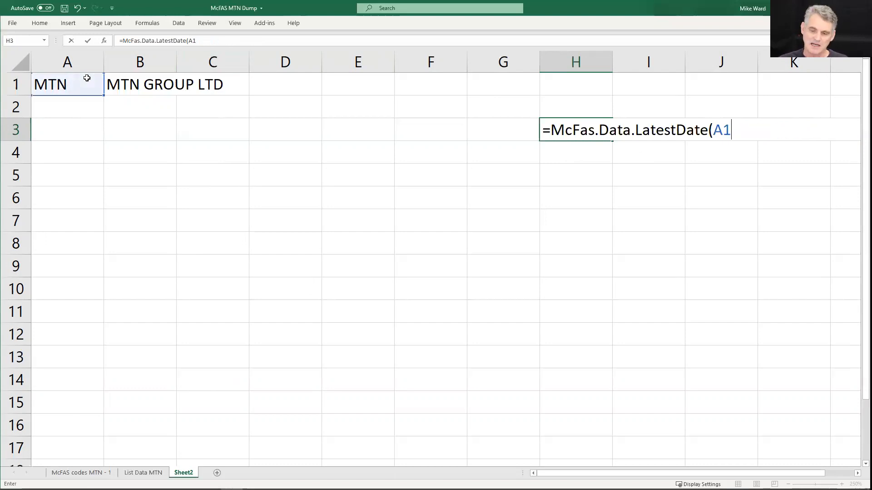
pyautogui.press('Return')
pyautogui.press('Up')
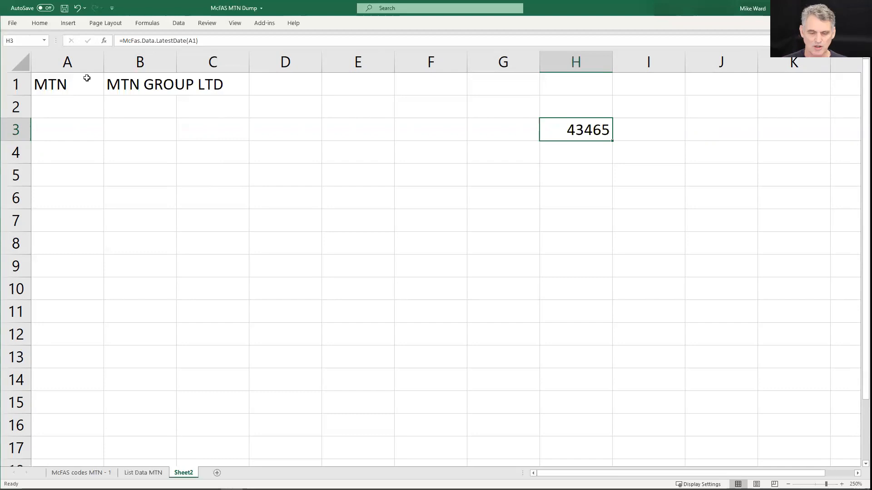
pyautogui.hotkey('ctrl', 'shift', '3')
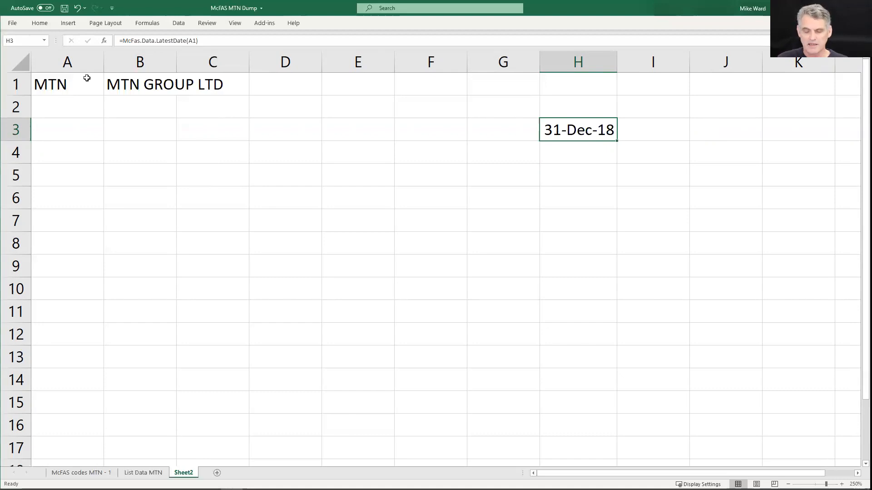
pyautogui.press('Left')
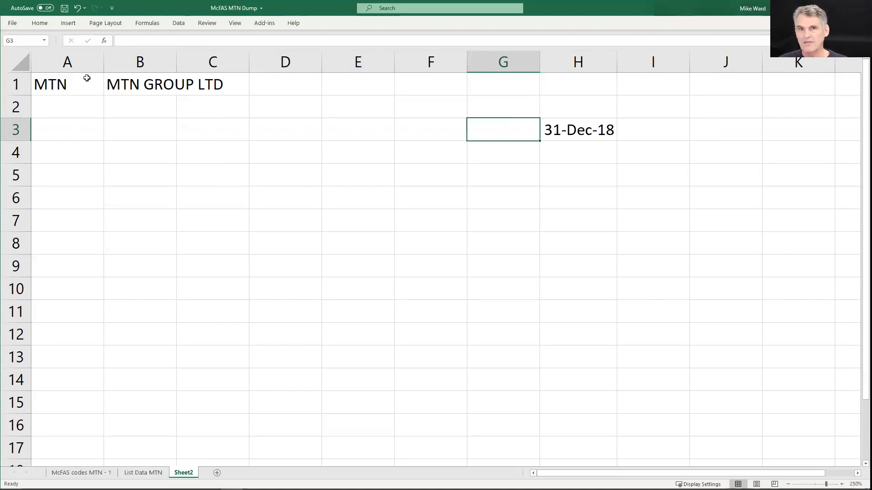
pyautogui.press('Left')
pyautogui.press('Left')
pyautogui.press('Left')
pyautogui.press('Left')
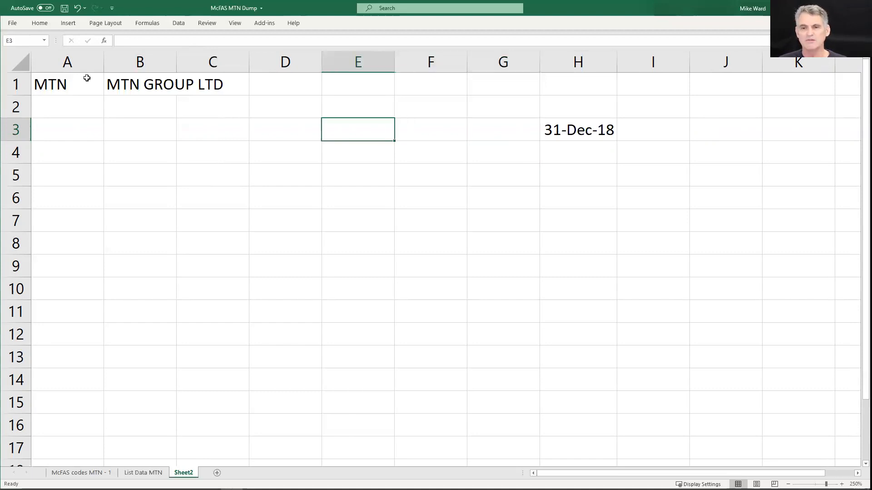
pyautogui.press('Right')
pyautogui.press('Right')
pyautogui.press('Right')
pyautogui.press('Right')
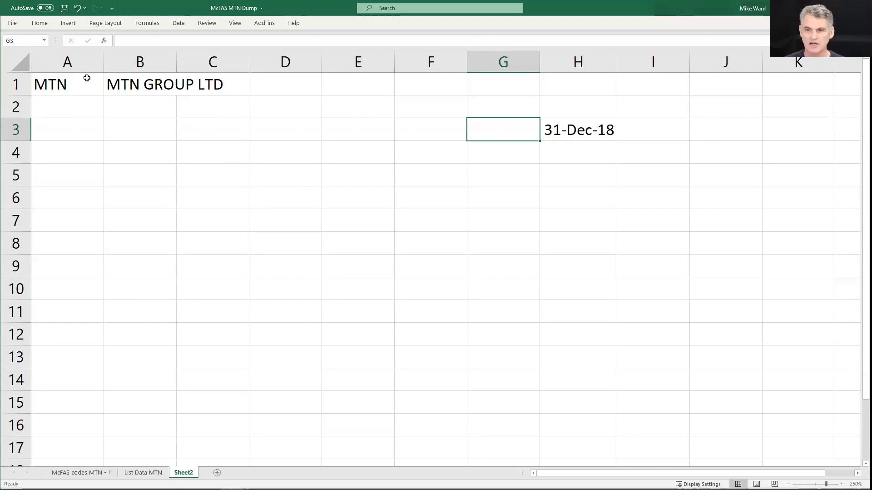
# - Start a McFas.PreviousYear formula in cell G3 and insert the function's argument names
pyautogui.write('=mc')
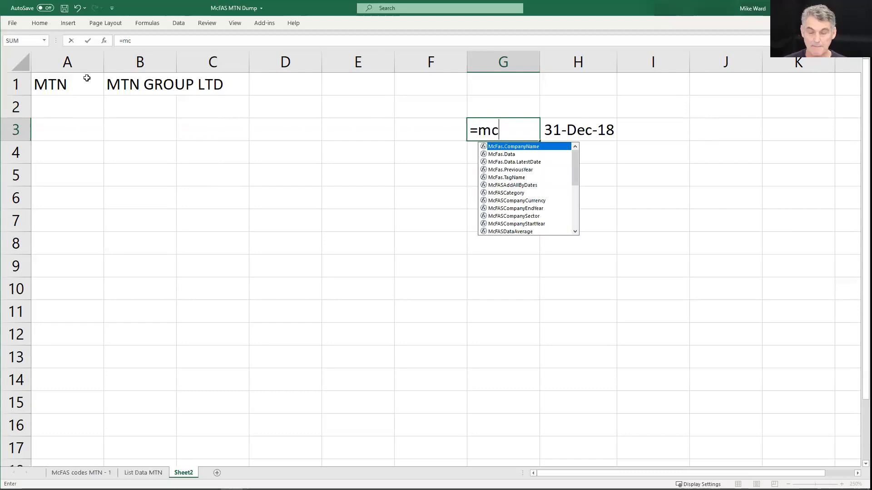
pyautogui.press('Down')
pyautogui.press('Down')
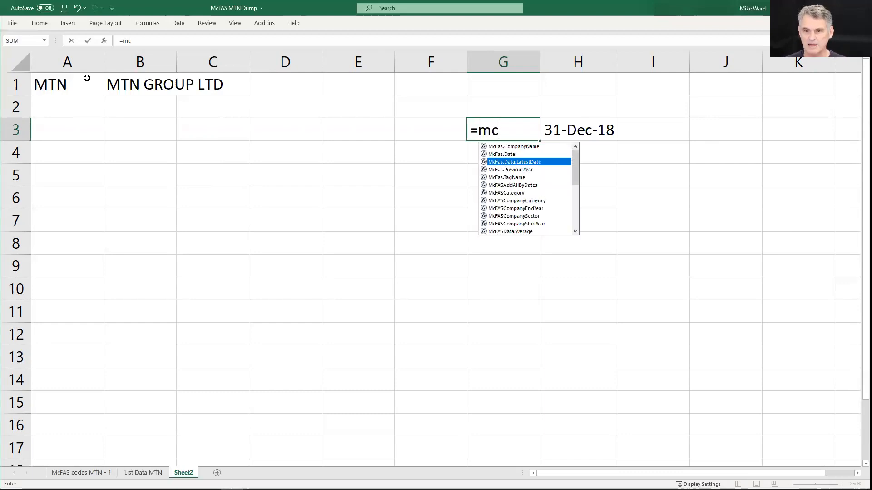
pyautogui.press('Down')
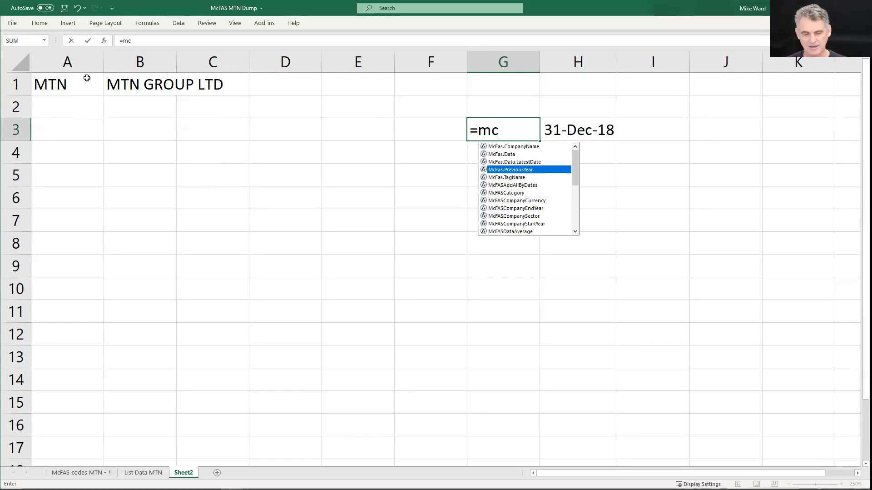
pyautogui.press('Tab')
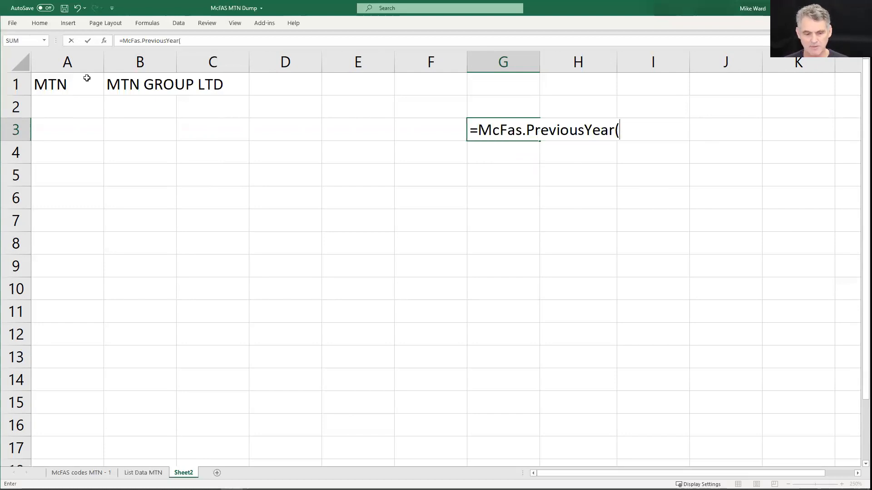
pyautogui.hotkey('ctrl', 'shift', 'a')
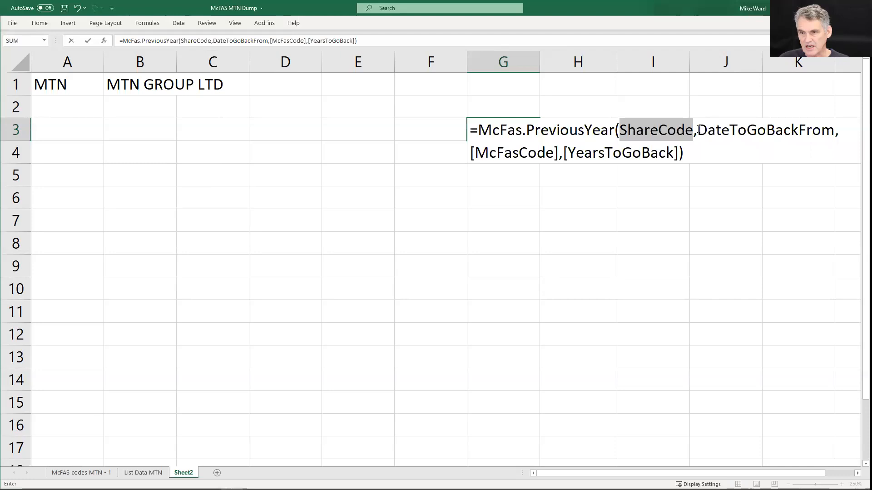
# - Set the formula's ShareCode argument to the absolute reference $A$1 and its DateToGoBackFrom argument to H3
pyautogui.click(66, 82)
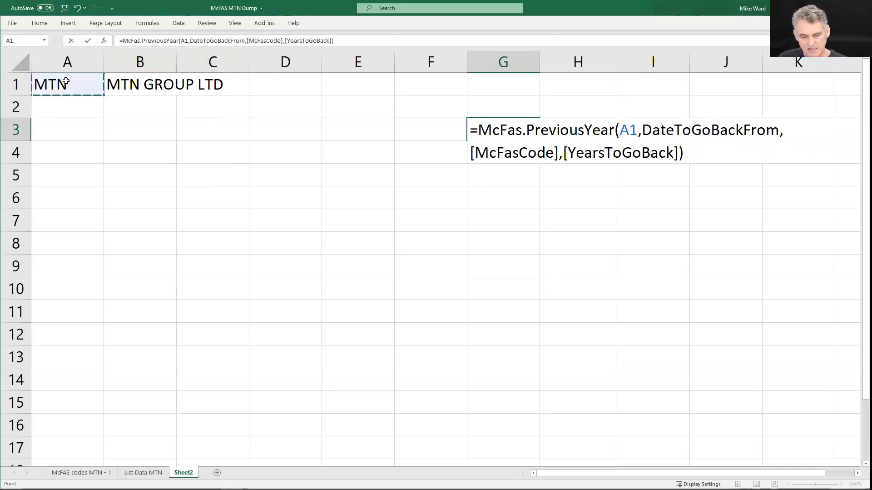
pyautogui.press('F4')
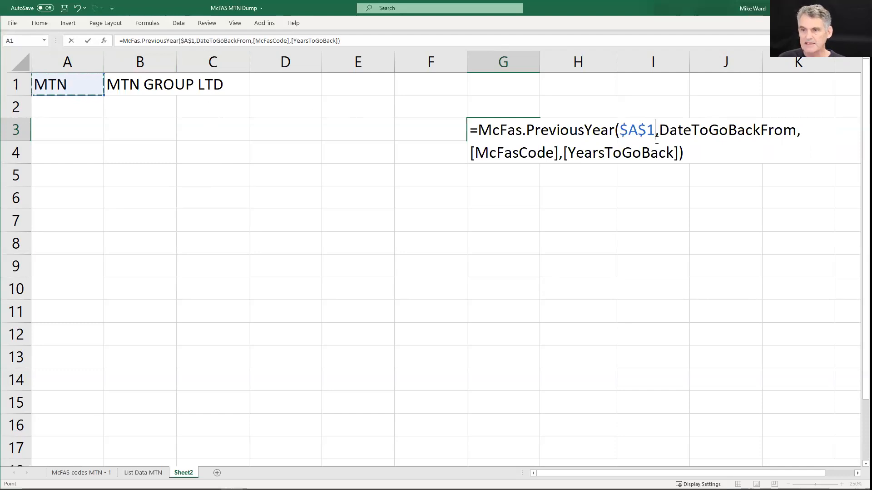
pyautogui.doubleClick(689, 131)
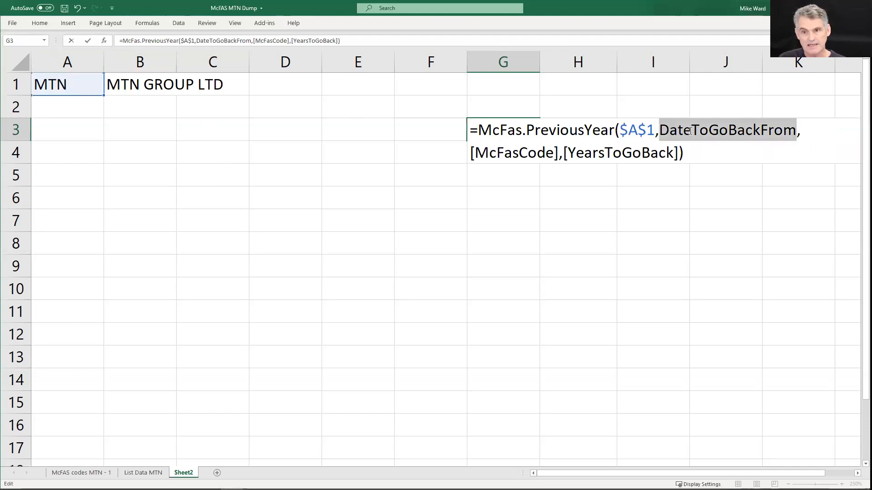
pyautogui.click(588, 106)
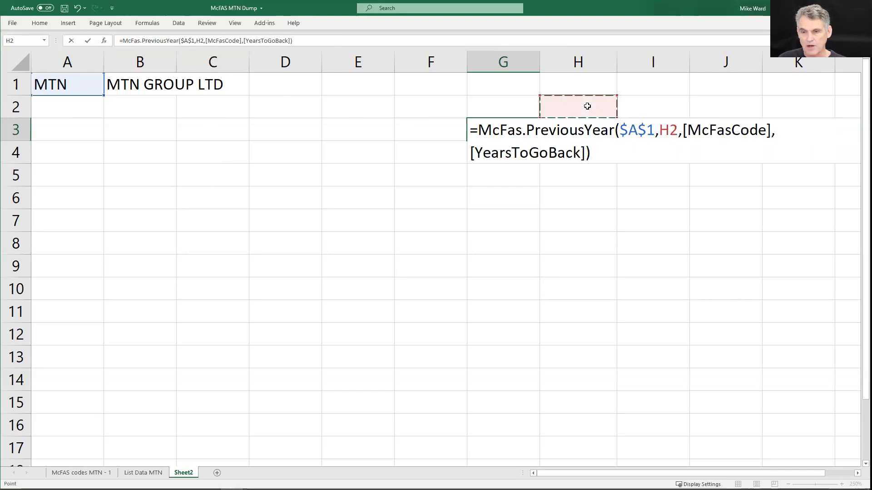
pyautogui.press('Down')
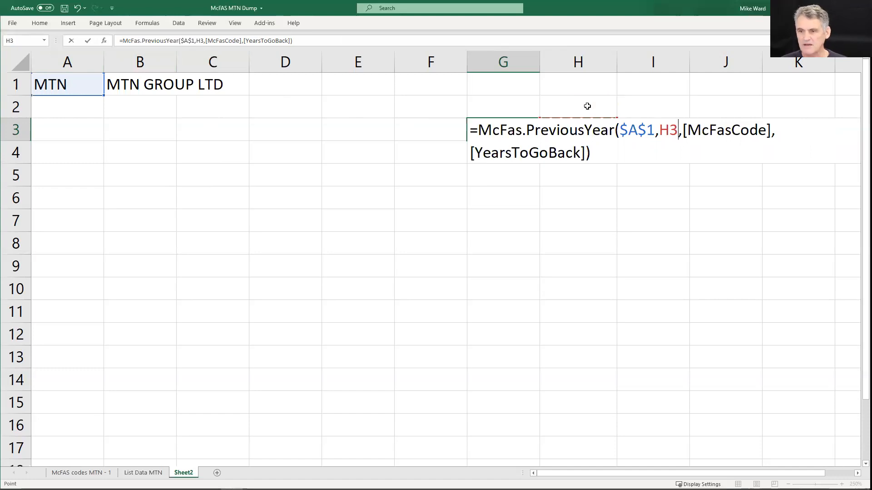
# - Finish the G3 formula without the optional McFasCode and YearsToGoBack arguments, and format the cell as a day-month-year date
pyautogui.press('Delete')
pyautogui.press('Delete')
pyautogui.press('Delete')
pyautogui.press('Delete')
pyautogui.press('Delete')
pyautogui.press('Delete')
pyautogui.press('Delete')
pyautogui.press('Delete')
pyautogui.press('Delete')
pyautogui.press('Delete')
pyautogui.press('Delete')
pyautogui.press('Delete')
pyautogui.press('Delete')
pyautogui.press('Delete')
pyautogui.press('Delete')
pyautogui.press('Delete')
pyautogui.press('Delete')
pyautogui.press('Delete')
pyautogui.press('Delete')
pyautogui.press('Delete')
pyautogui.press('Delete')
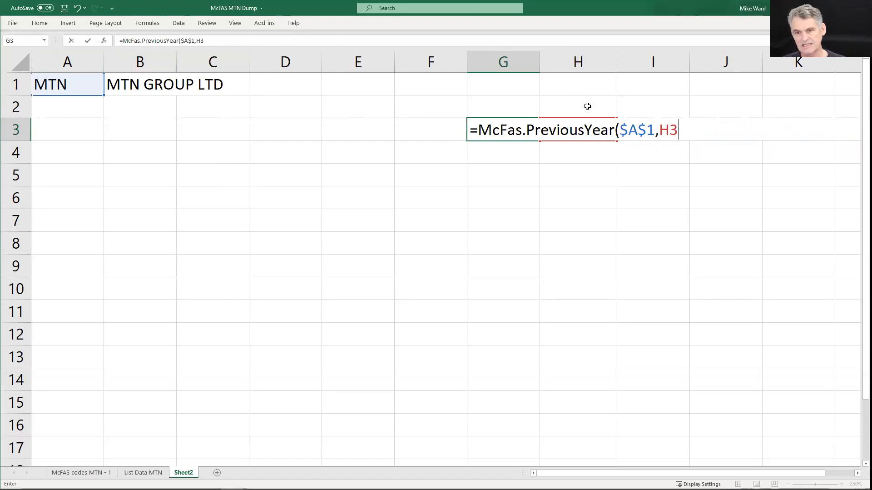
pyautogui.press('Return')
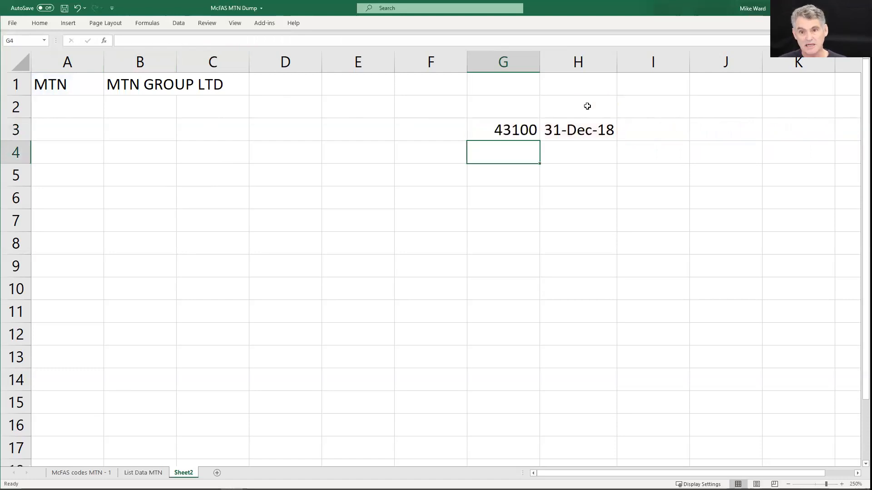
pyautogui.press('Up')
pyautogui.hotkey('ctrl', 'shift', '3')
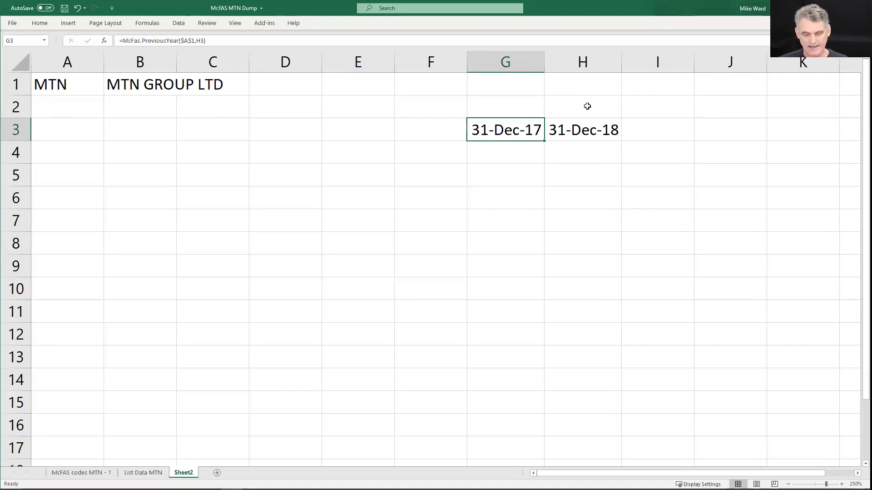
# - Try to extend the previous-year formula in G3 back to C3 by copying and pasting over C3:G3
pyautogui.hotkey('ctrl', 'c')
pyautogui.hotkey('shift', 'Left')
pyautogui.hotkey('shift', 'Left')
pyautogui.hotkey('shift', 'Left')
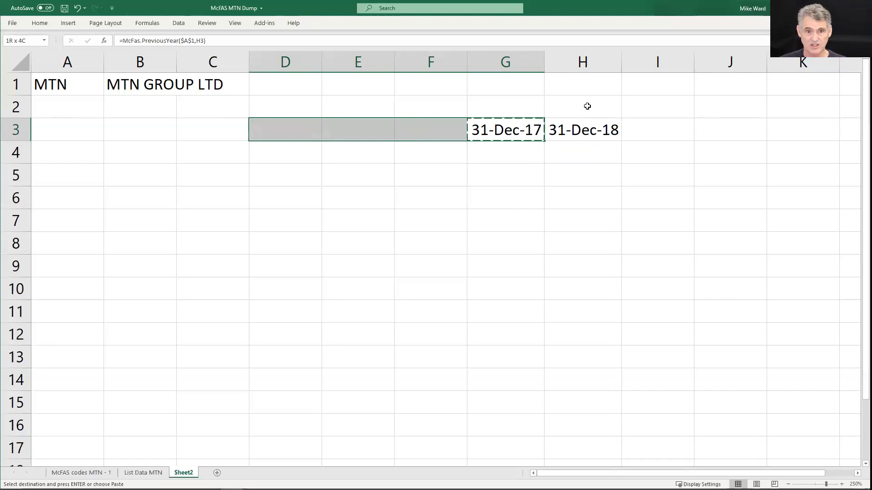
pyautogui.hotkey('shift', 'Left')
pyautogui.hotkey('ctrl', 'c')
pyautogui.hotkey('ctrl', 'v')
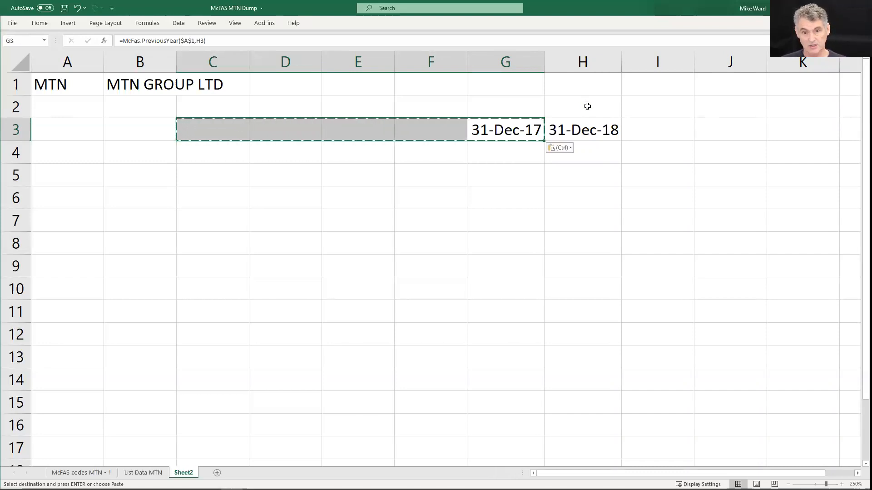
pyautogui.hotkey('shift', 'Right')
pyautogui.hotkey('shift', 'Right')
pyautogui.hotkey('shift', 'Right')
pyautogui.hotkey('shift', 'Right')
# - Copy the previous-year formula from G3 across C3:G3 and autofit the column widths to the dates
pyautogui.hotkey('ctrl', 'c')
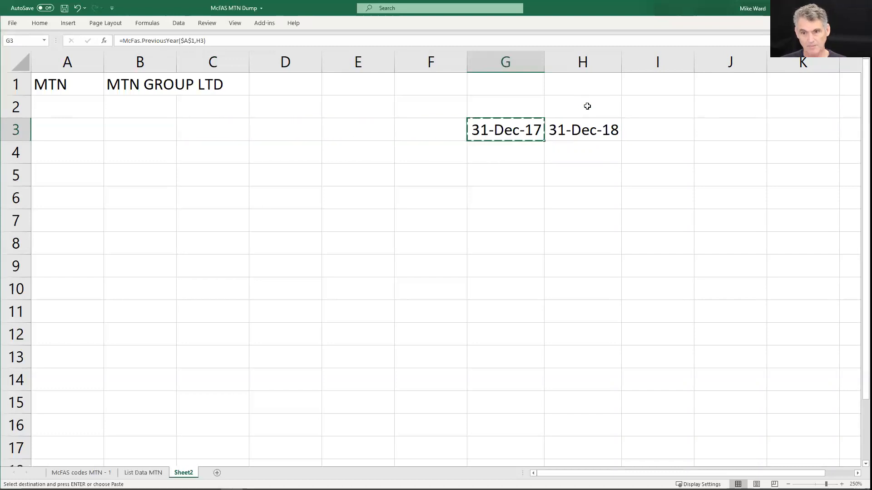
pyautogui.hotkey('shift', 'Left')
pyautogui.hotkey('shift', 'Left')
pyautogui.hotkey('shift', 'Left')
pyautogui.hotkey('shift', 'Left')
pyautogui.hotkey('ctrl', 'v')
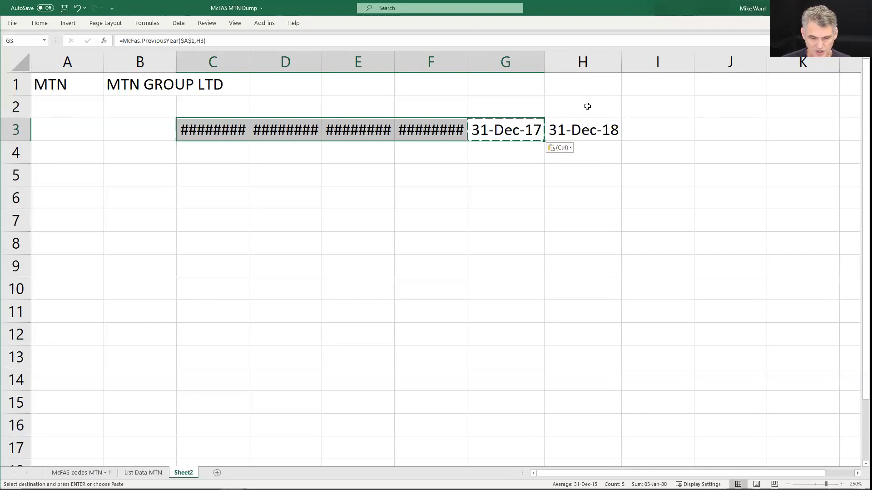
pyautogui.hotkey('alt', 'h')
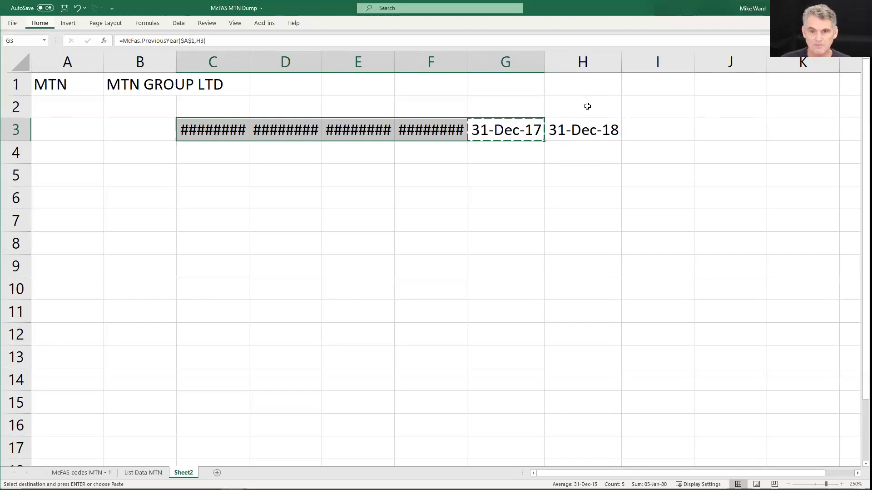
pyautogui.press('o')
pyautogui.press('i')
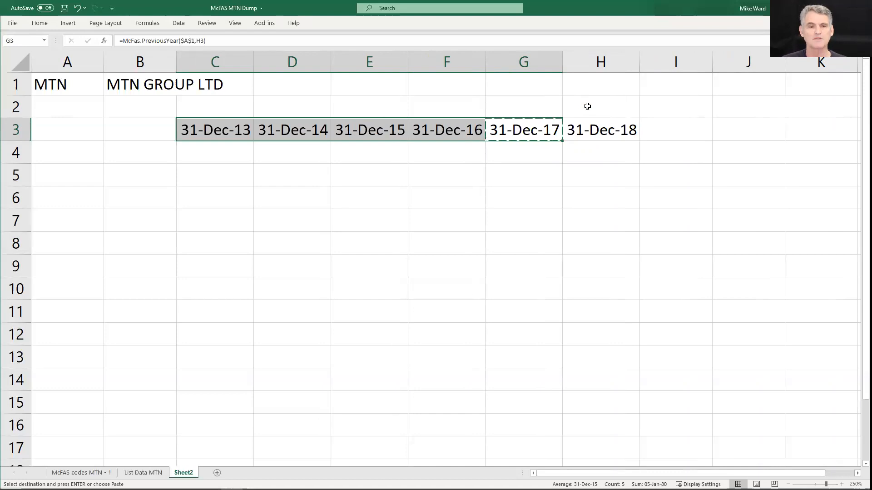
# - Examine the previous-year formulas along row 3 between C3 and G3, ending at cell A4
pyautogui.press('Left')
pyautogui.press('Left')
pyautogui.press('Left')
pyautogui.press('Left')
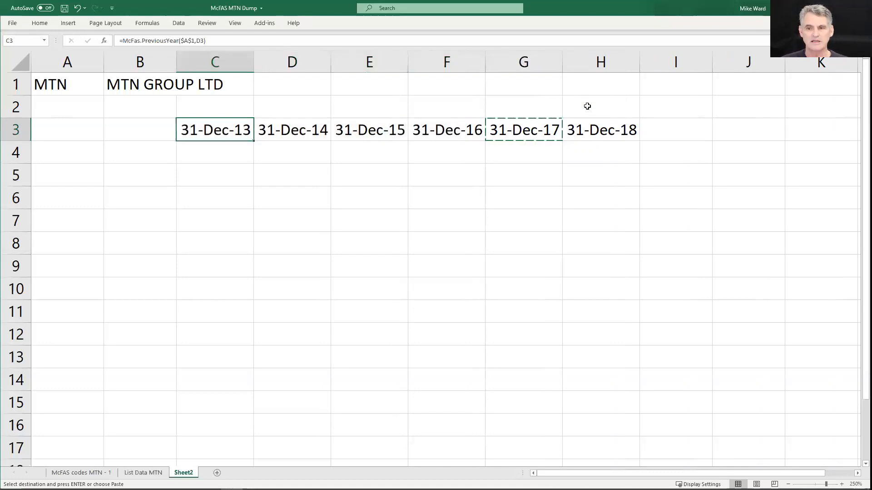
pyautogui.press('Right')
pyautogui.press('Right')
pyautogui.press('Right')
pyautogui.press('Right')
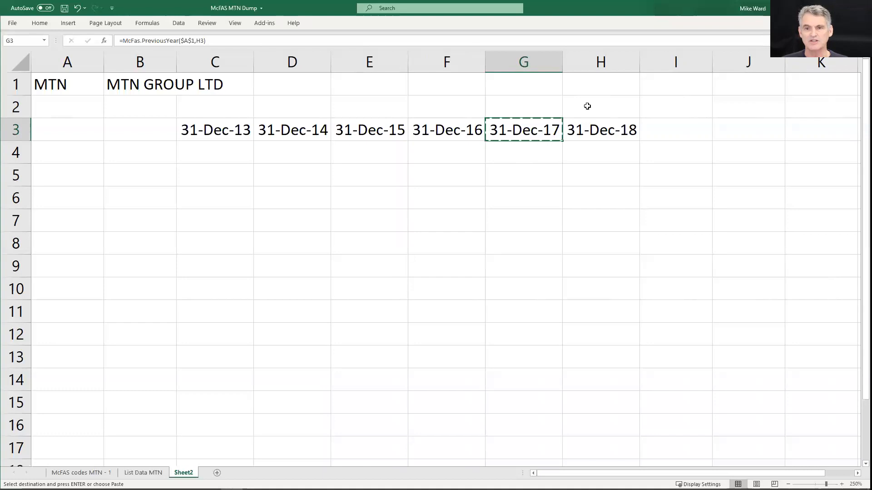
pyautogui.press('Left')
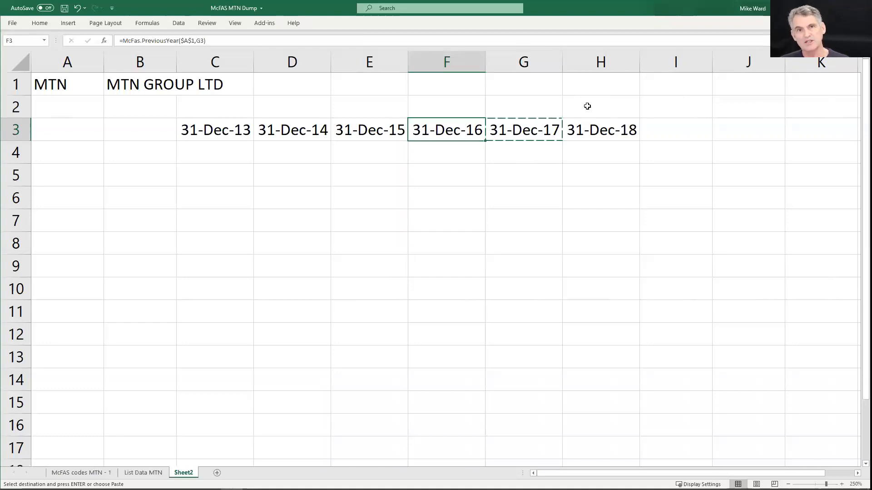
pyautogui.press('Left')
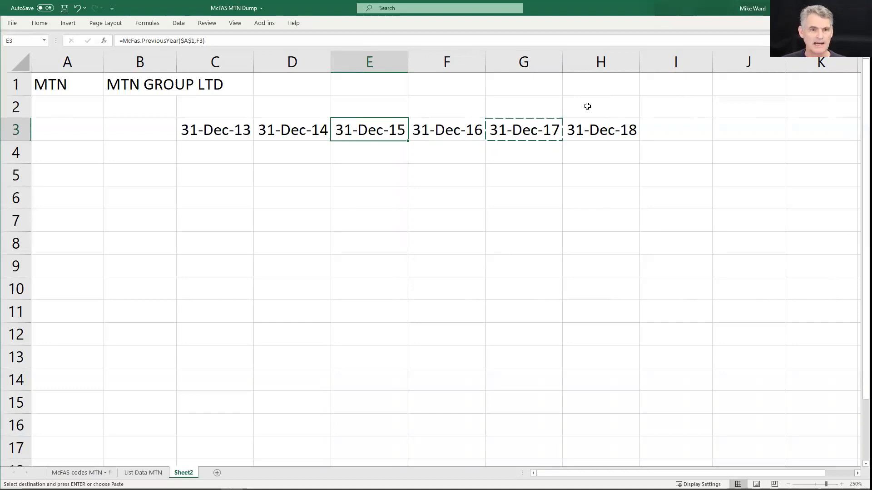
pyautogui.press('Left')
pyautogui.press('Left')
pyautogui.press('Left')
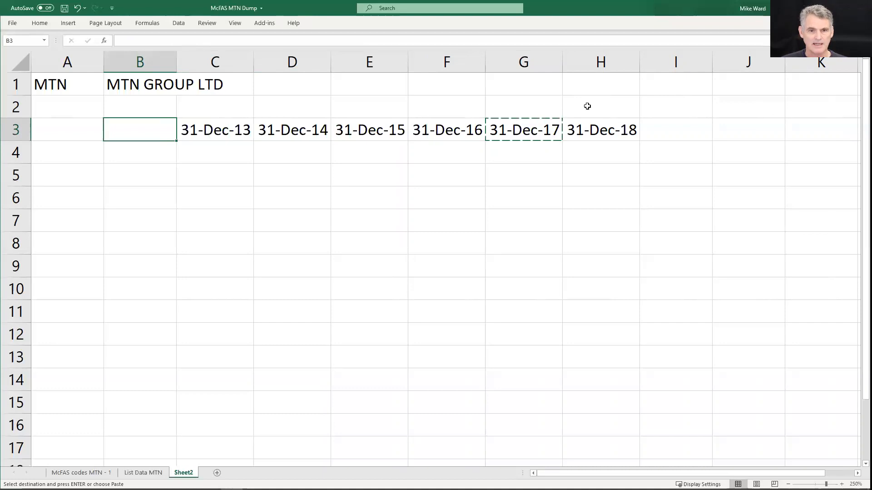
pyautogui.press('Right')
pyautogui.press('Right')
pyautogui.press('Right')
pyautogui.press('Right')
pyautogui.press('Right')
pyautogui.press('Right')
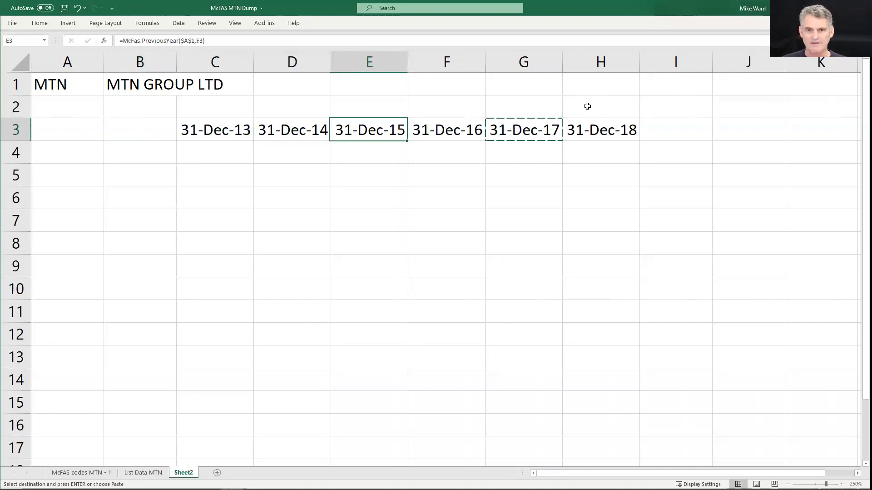
pyautogui.press('Left')
pyautogui.press('Left')
pyautogui.press('Left')
pyautogui.press('Left')
pyautogui.press('Left')
pyautogui.press('Left')
pyautogui.press('Left')
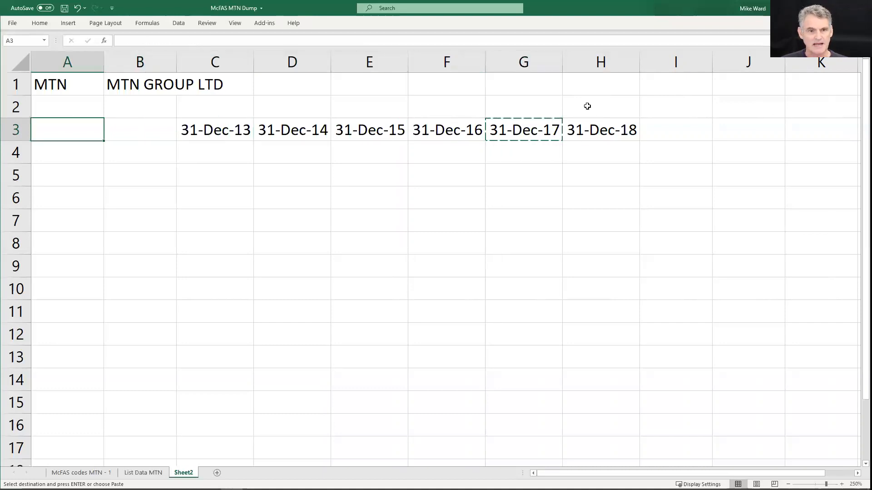
pyautogui.press('Down')
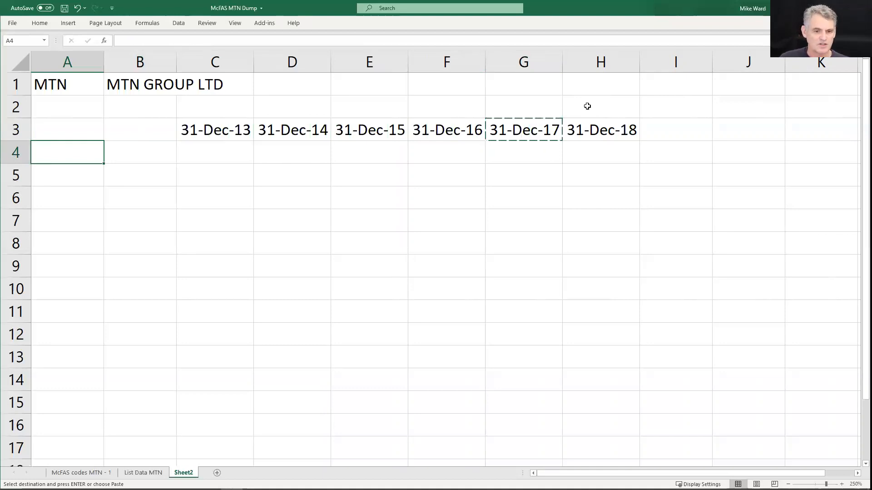
# - Copy the published Turnover code 02020060 from the McFAS codes MTN - 1 sheet into A4 of Sheet2
pyautogui.click(69, 473)
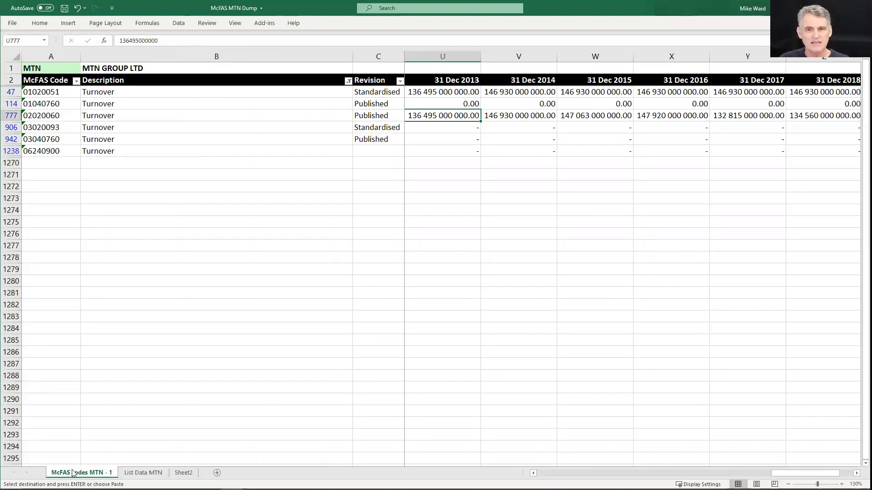
pyautogui.click(375, 116)
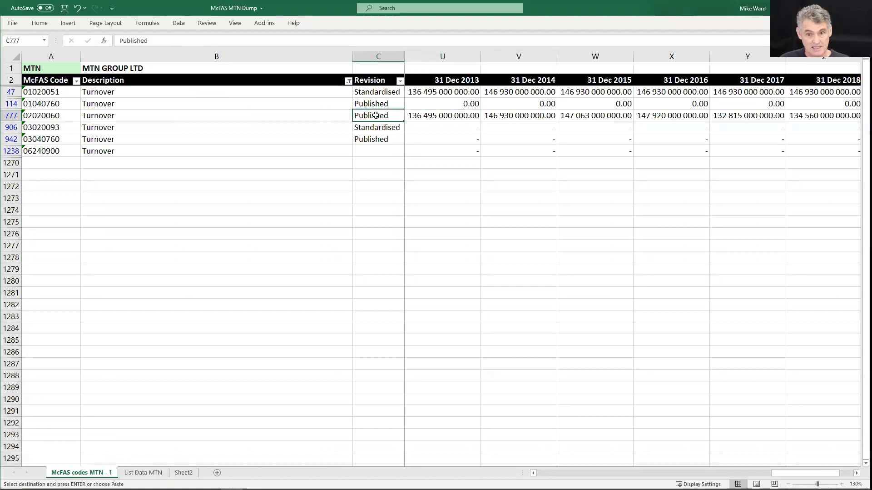
pyautogui.click(384, 91)
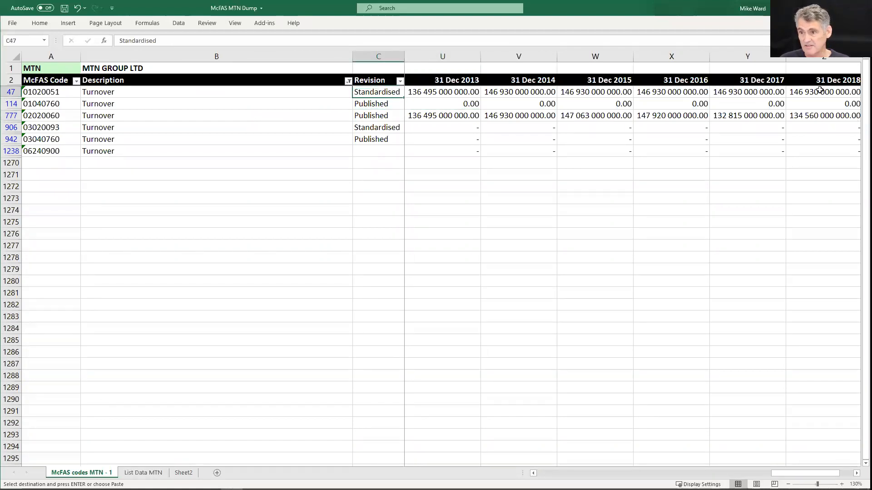
pyautogui.click(42, 118)
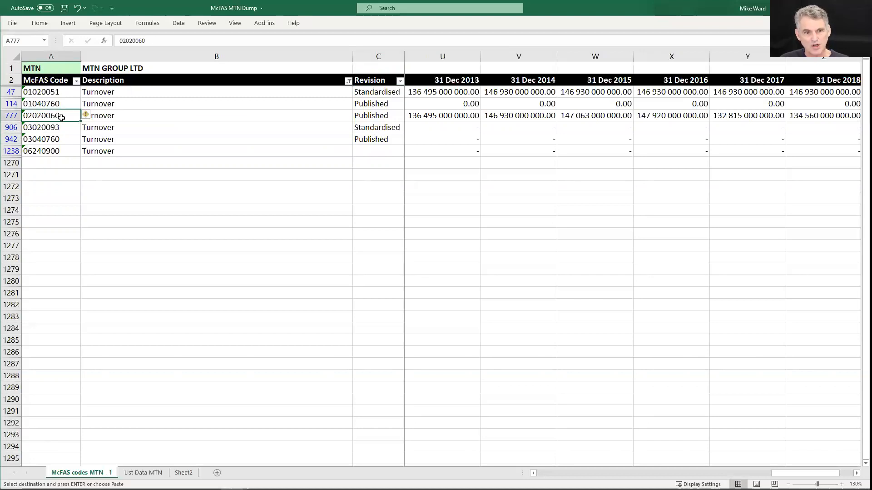
pyautogui.hotkey('ctrl', 'c')
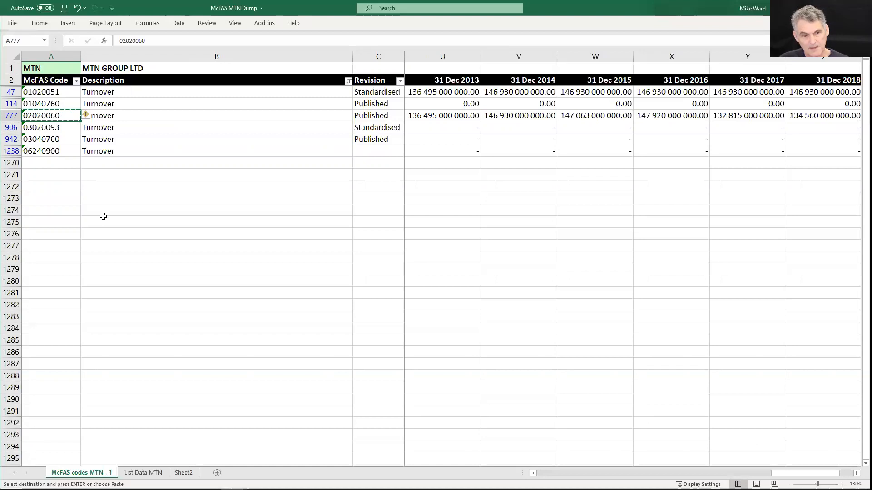
pyautogui.click(183, 473)
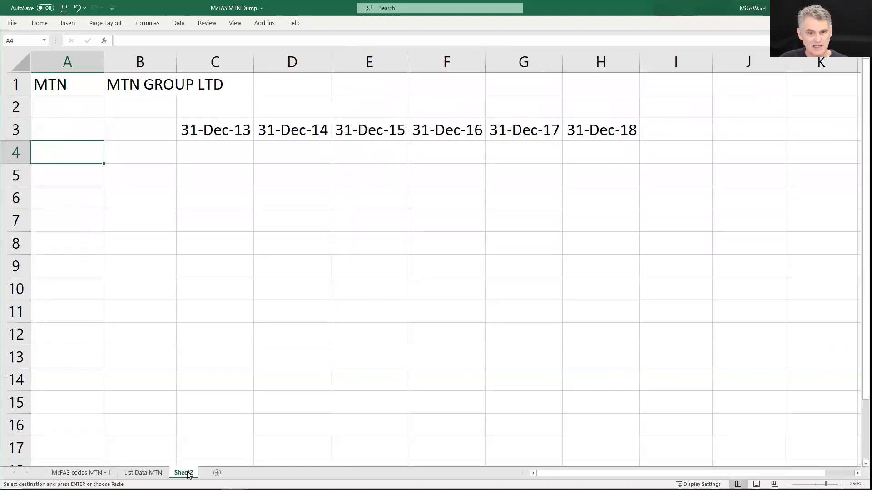
pyautogui.hotkey('ctrl', 'v')
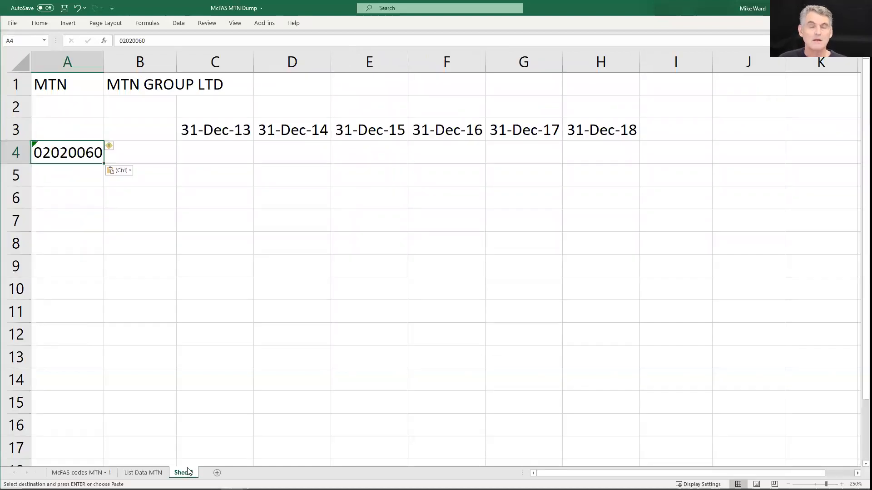
# - Enter =McFas.TagName(A4) in B4 to retrieve the description of the McFAS code
pyautogui.click(143, 158)
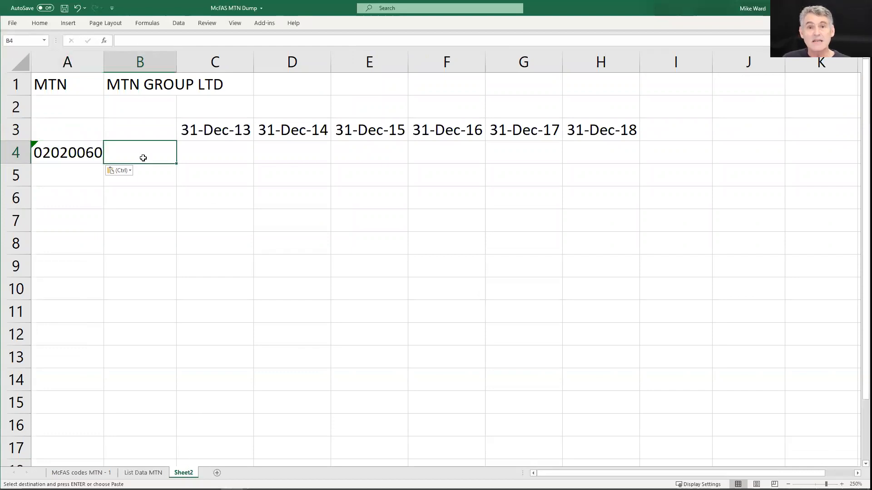
pyautogui.write('=mc')
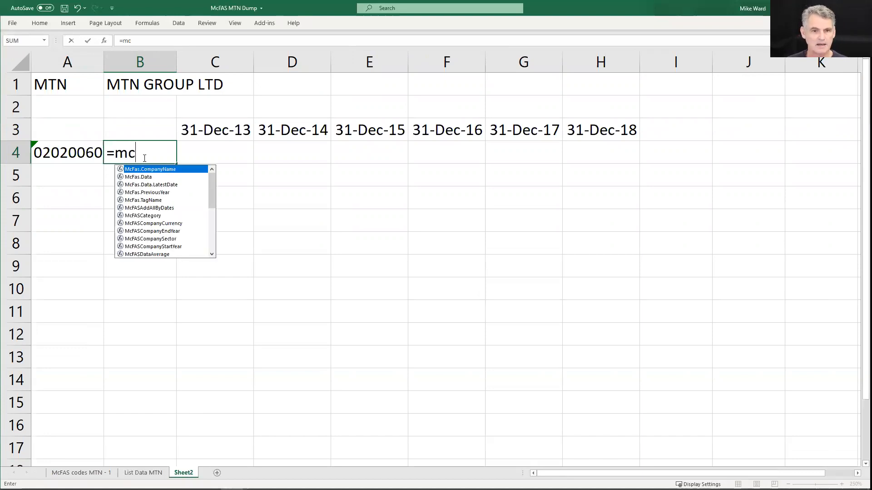
pyautogui.press('Down')
pyautogui.press('Down')
pyautogui.press('Down')
pyautogui.press('Down')
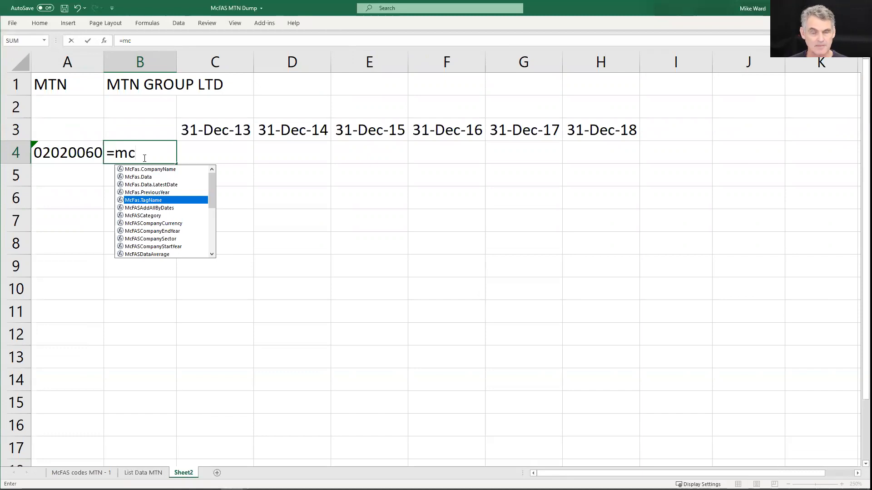
pyautogui.press('Tab')
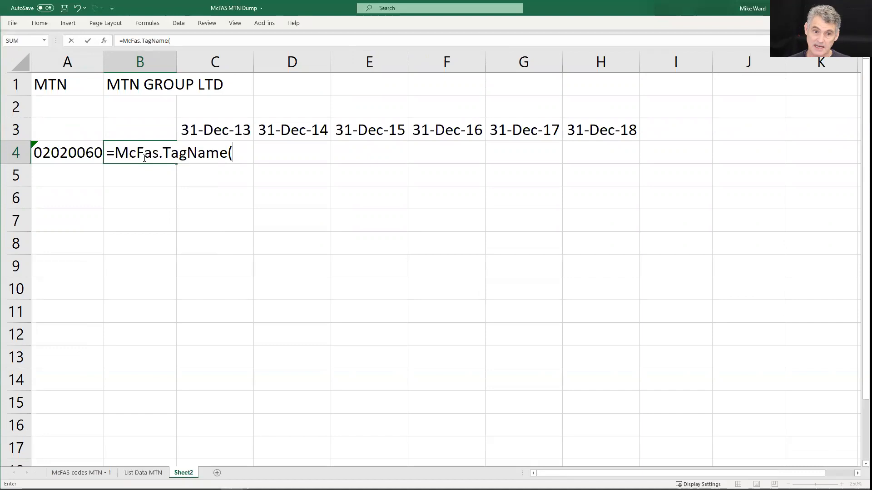
pyautogui.press('Left')
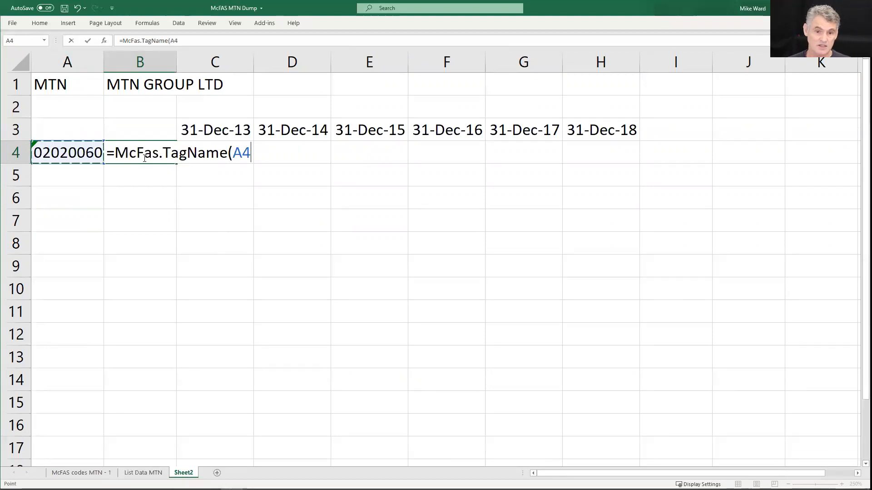
pyautogui.press('Return')
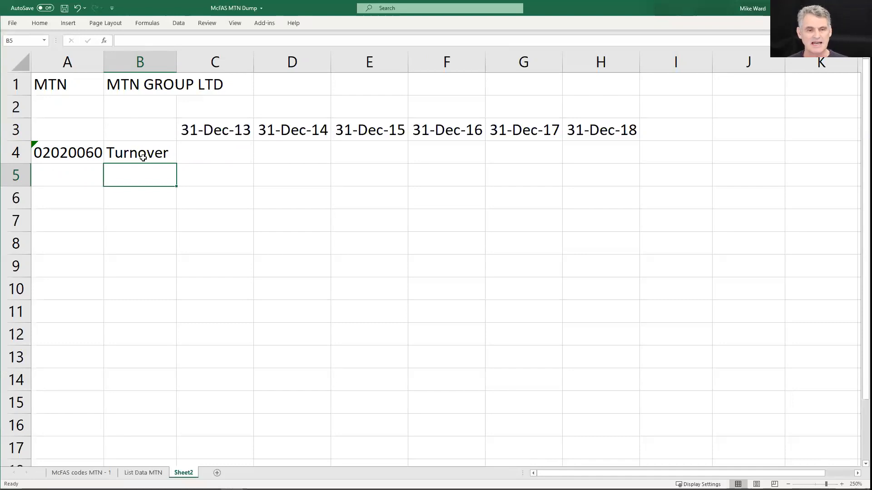
# - Examine the code in A4, the tag-name formula in B4 and the year-end date formula in C3
pyautogui.press('Up')
pyautogui.press('Left')
pyautogui.press('Right')
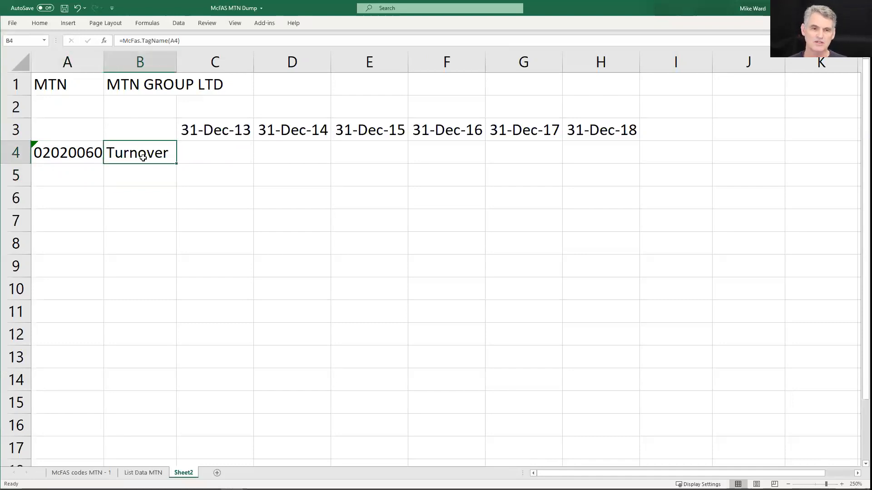
pyautogui.press('Left')
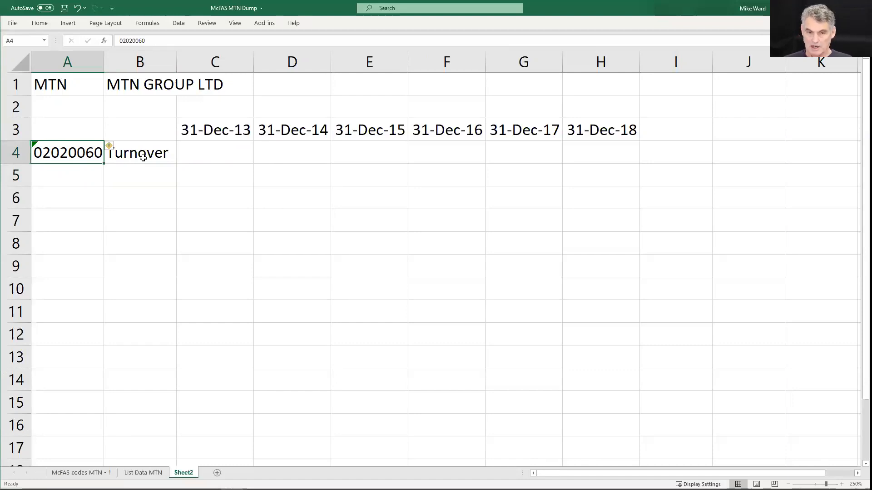
pyautogui.press('Right')
pyautogui.press('Right')
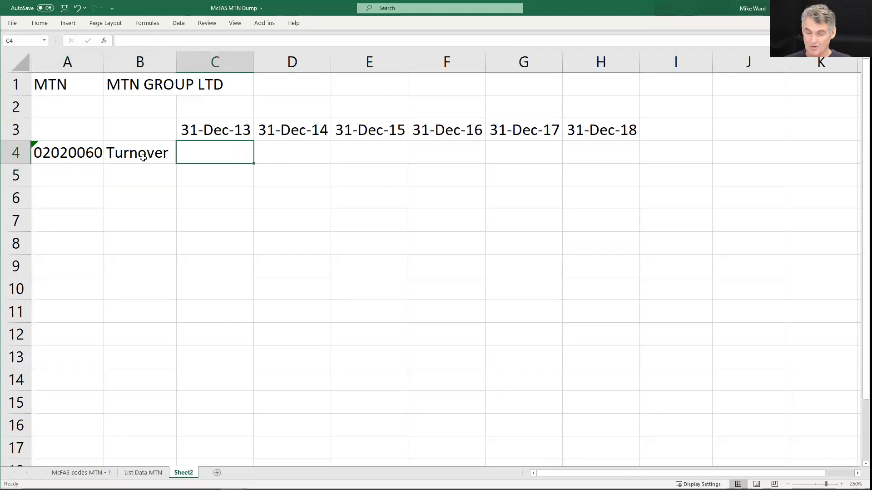
pyautogui.press('Up')
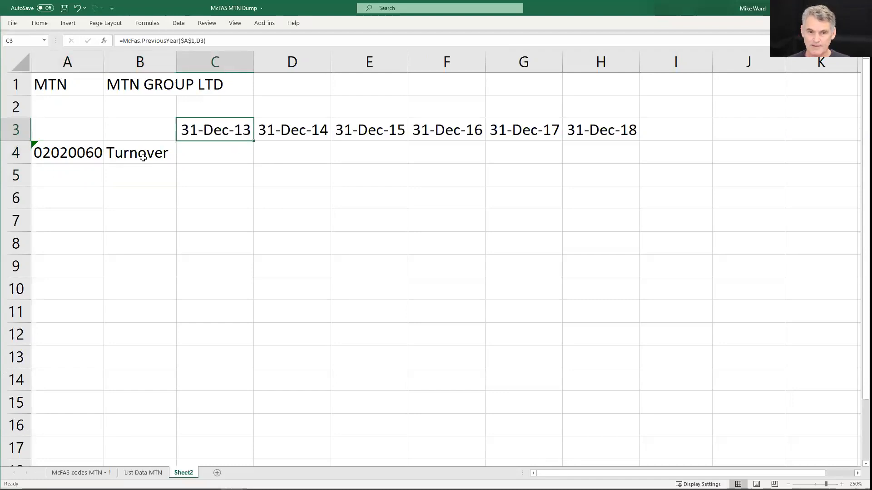
pyautogui.press('Down')
pyautogui.press('Left')
pyautogui.press('Left')
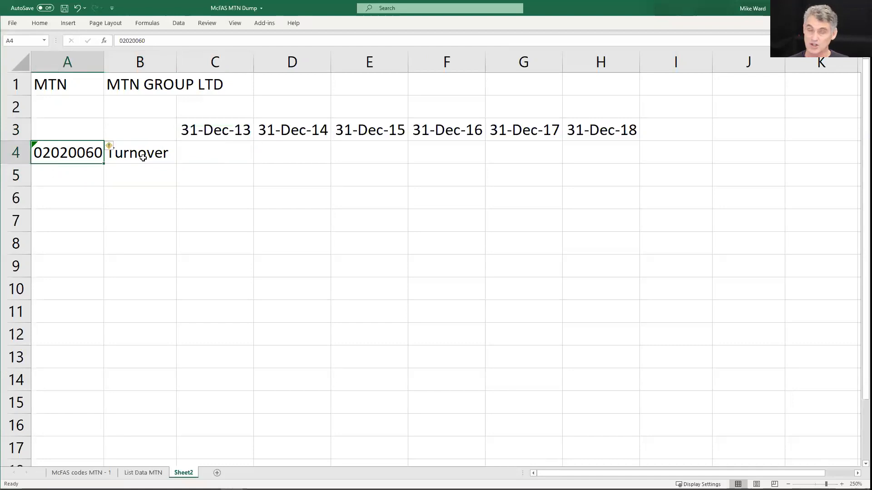
# - Start a McFas.Data formula in C4 with its argument names inserted, and set ShareCode to the absolute reference $A$1
pyautogui.press('Right')
pyautogui.press('Right')
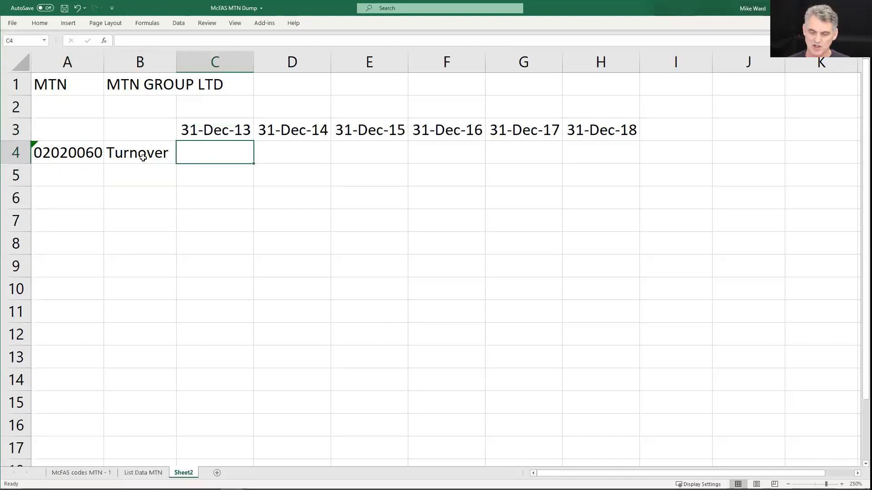
pyautogui.write('=mc')
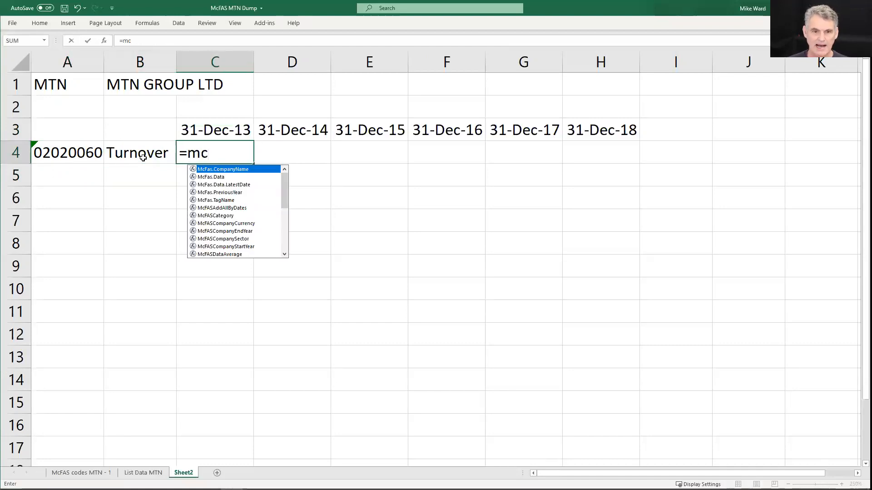
pyautogui.press('Down')
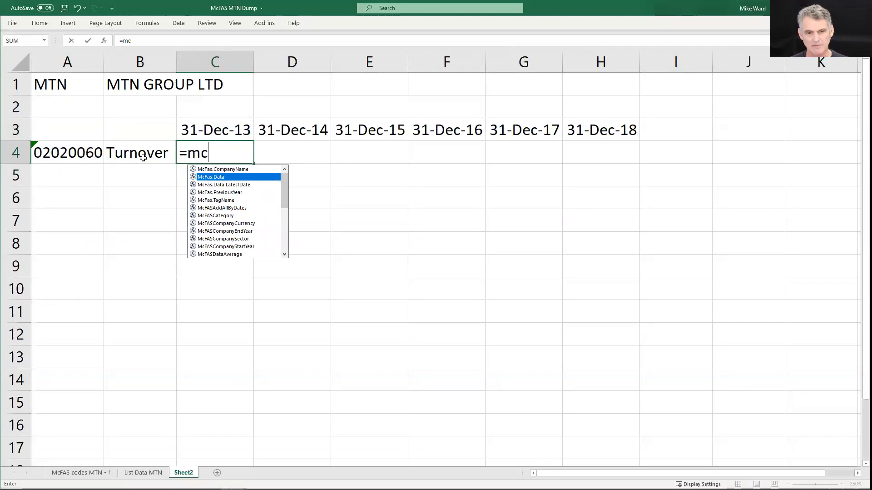
pyautogui.press('Tab')
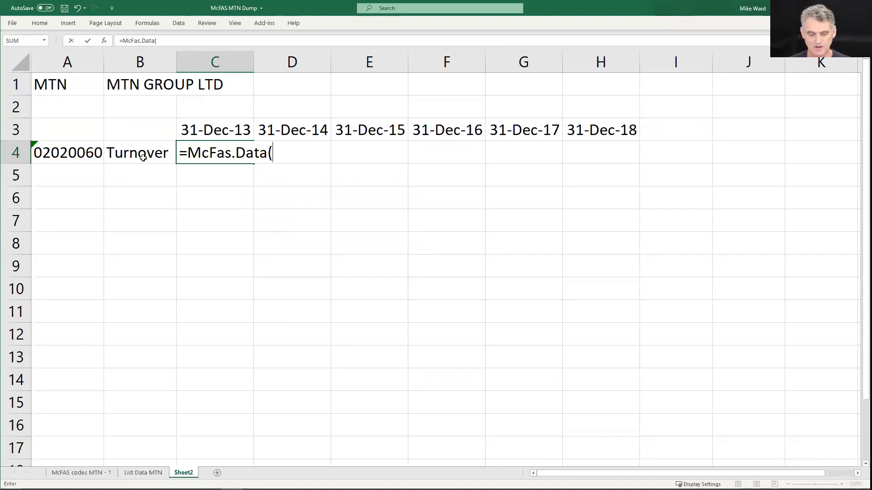
pyautogui.hotkey('ctrl', 'shift', 'a')
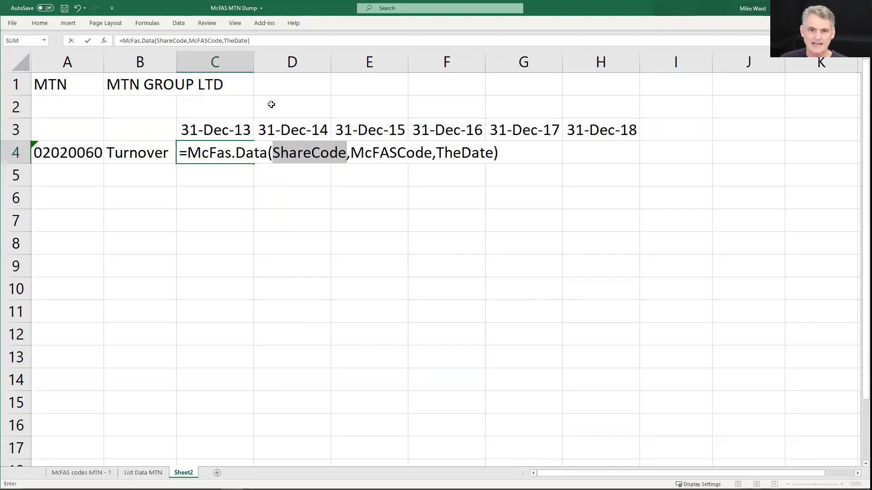
pyautogui.click(59, 83)
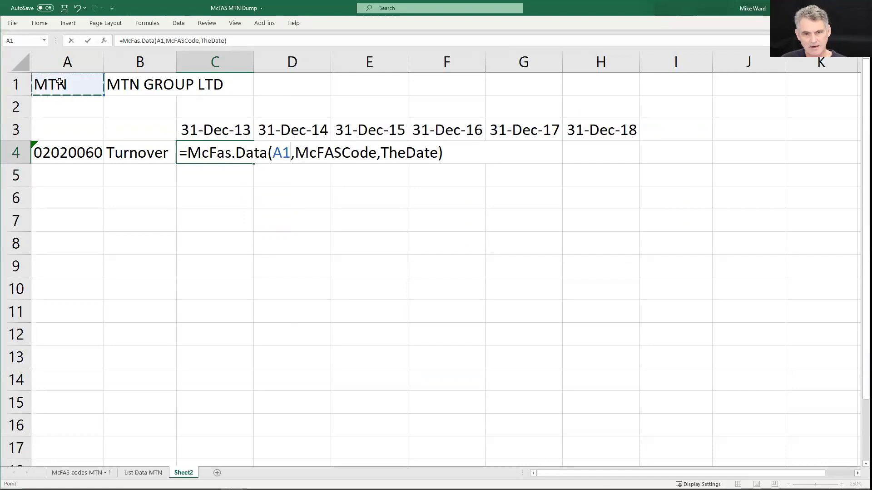
pyautogui.press('F4')
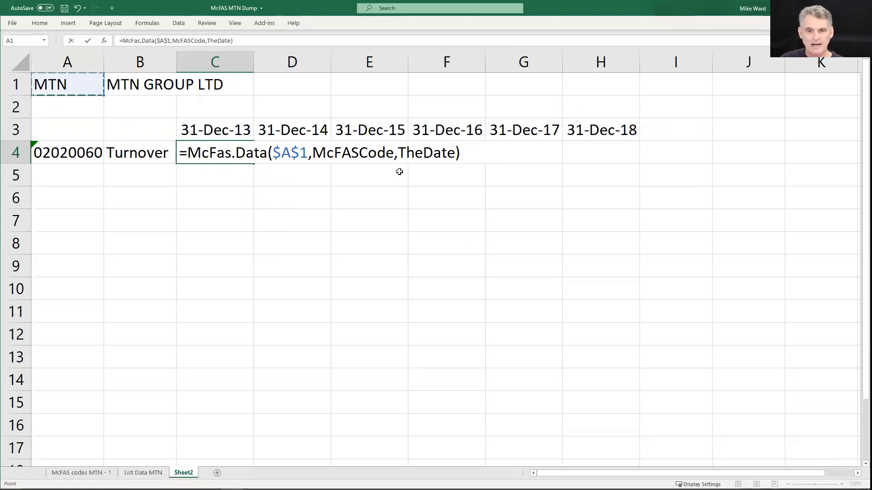
# - Replace the McFASCode argument in the C4 formula with $A4, locking only the column
pyautogui.doubleClick(353, 153)
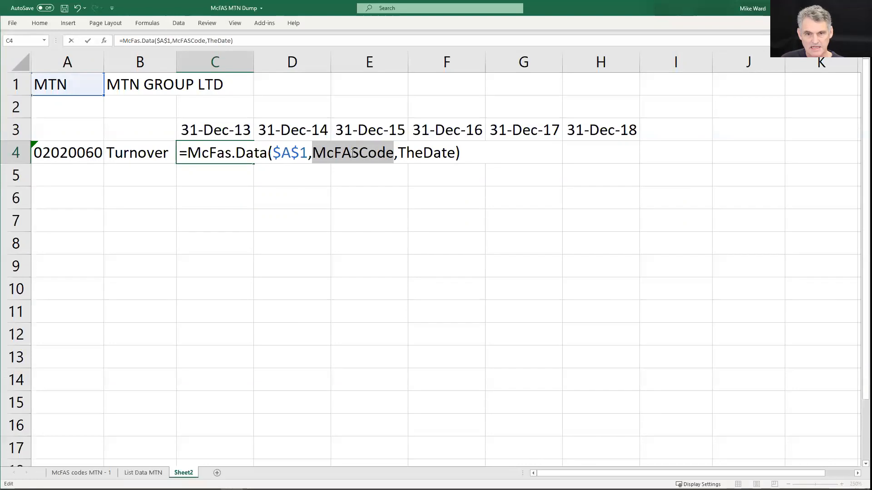
pyautogui.click(71, 151)
pyautogui.press('F4')
pyautogui.press('F4')
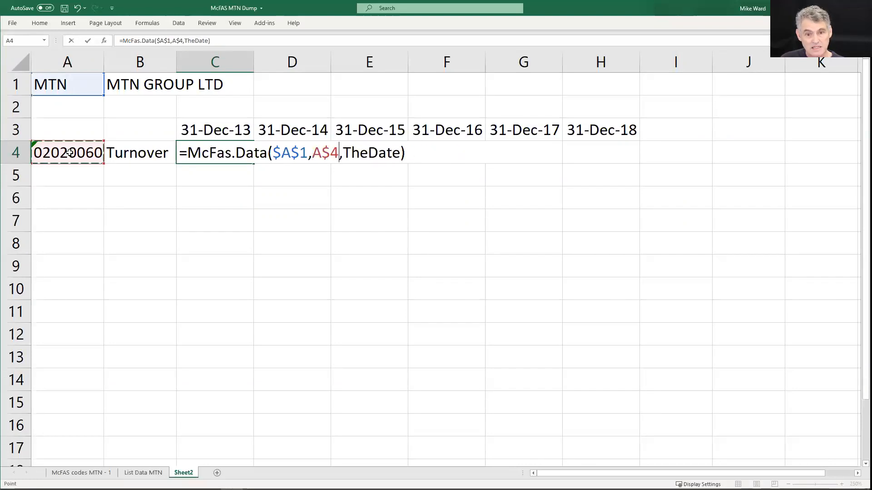
pyautogui.press('F4')
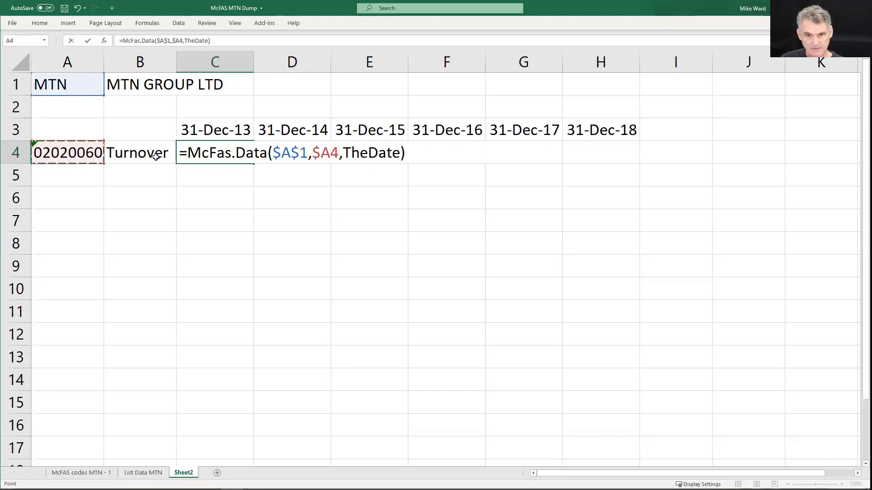
# - Replace the TheDate argument with C$3, locking only the row, and finish the C4 formula
pyautogui.doubleClick(375, 153)
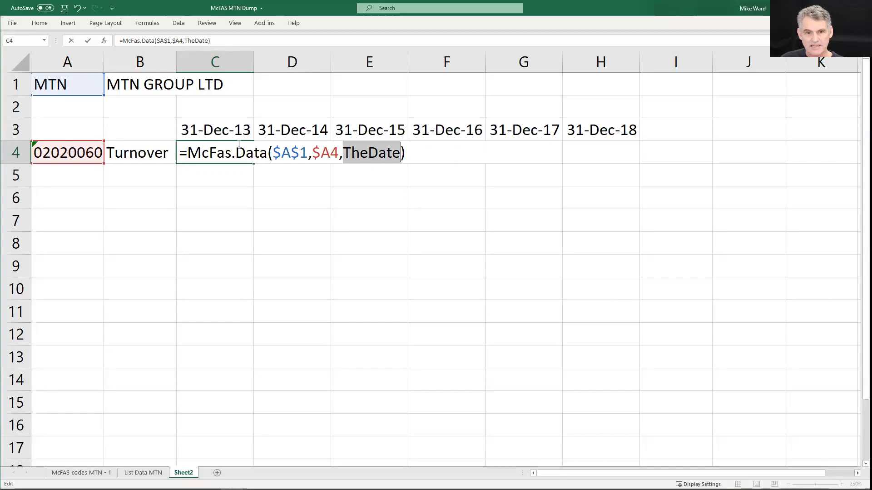
pyautogui.click(215, 130)
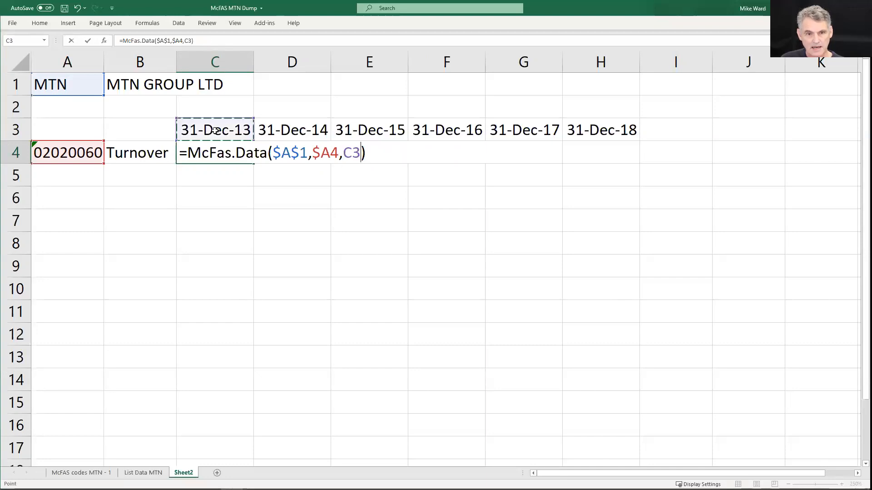
pyautogui.press('F4')
pyautogui.press('F4')
pyautogui.hotkey('ctrl', 'Return')
pyautogui.press('Return')
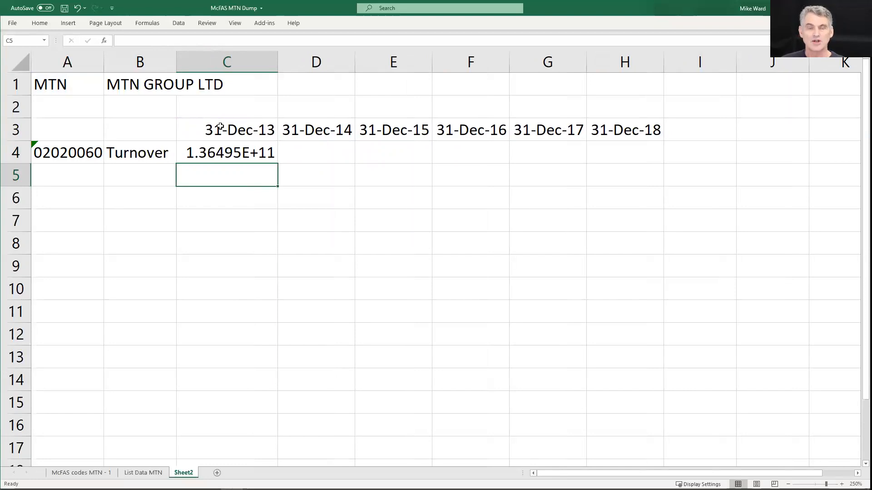
# - Divide the McFas.Data formula in C4 by 10^6 to express Turnover in millions
pyautogui.press('Up')
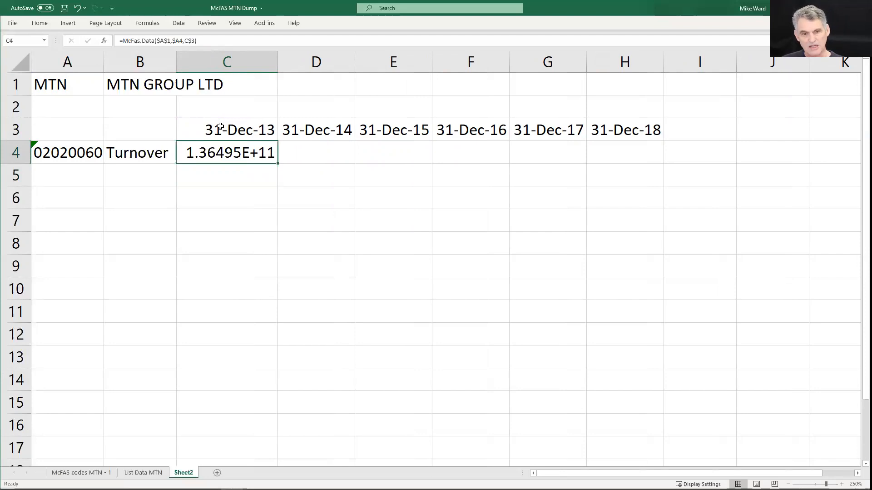
pyautogui.press('F2')
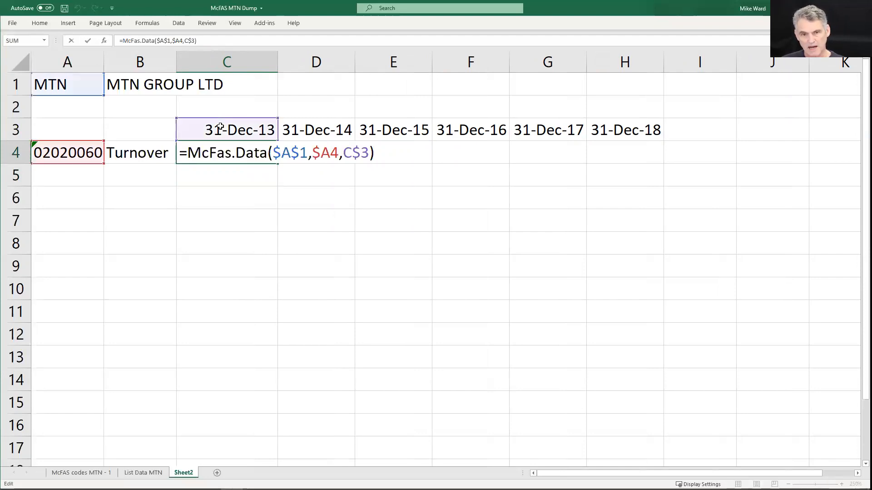
pyautogui.write('/1')
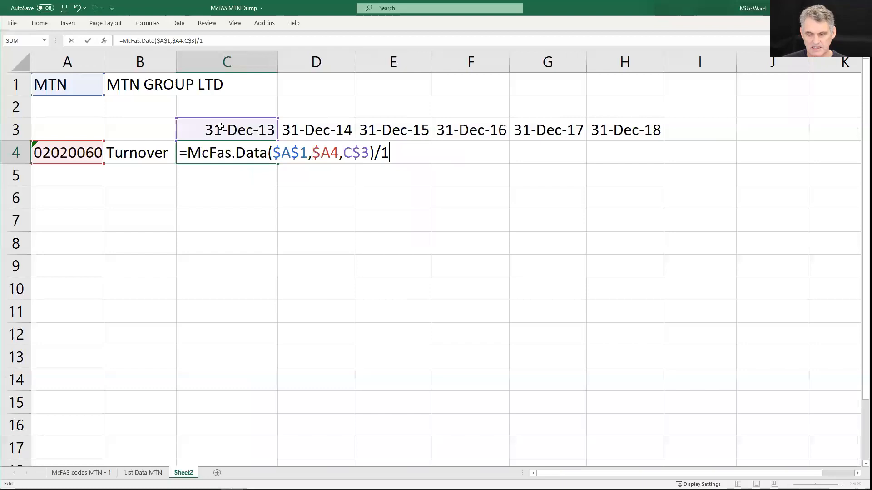
pyautogui.write('0^6')
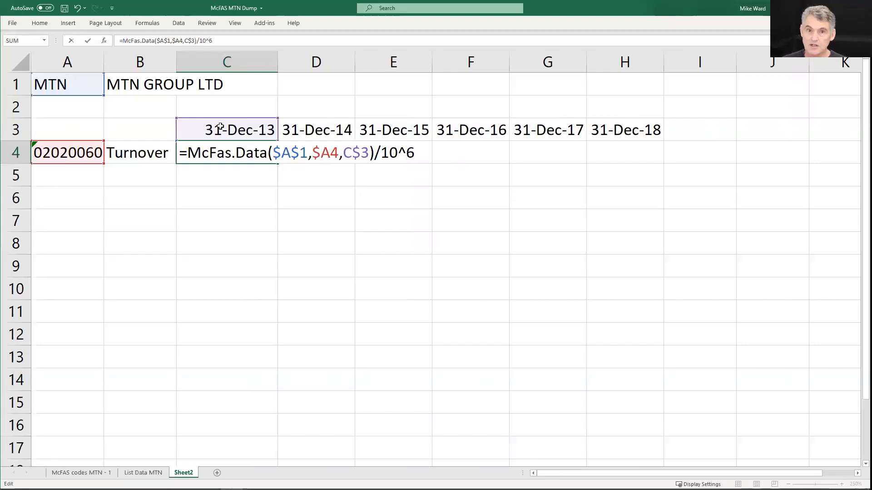
pyautogui.press('Return')
# - Enter the unit label Rm in A2
pyautogui.press('Up')
pyautogui.press('Up')
pyautogui.press('Up')
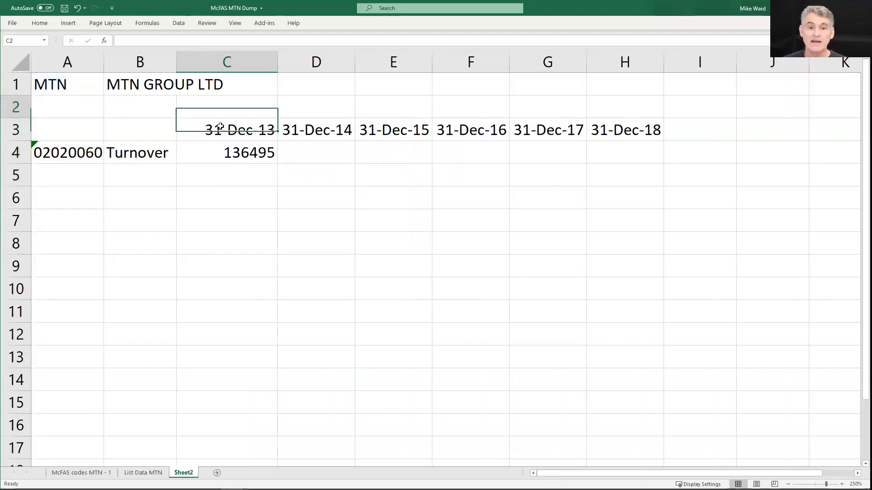
pyautogui.press('Left')
pyautogui.press('Left')
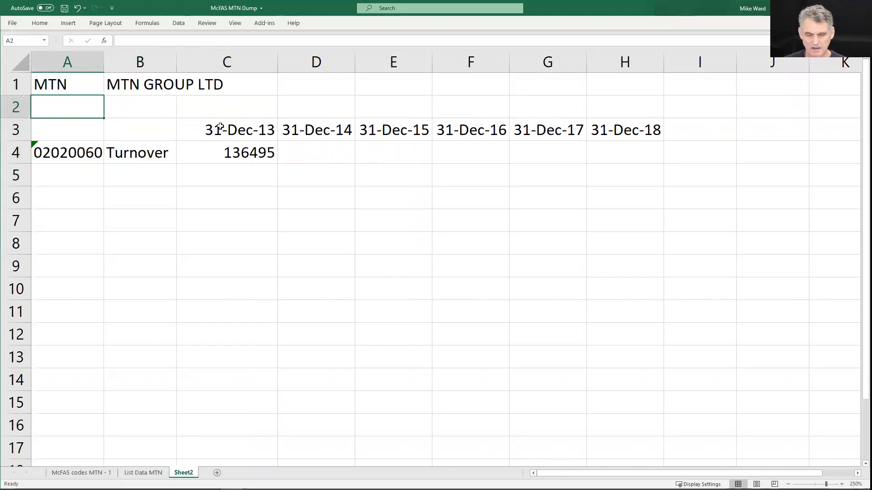
pyautogui.write('Rm')
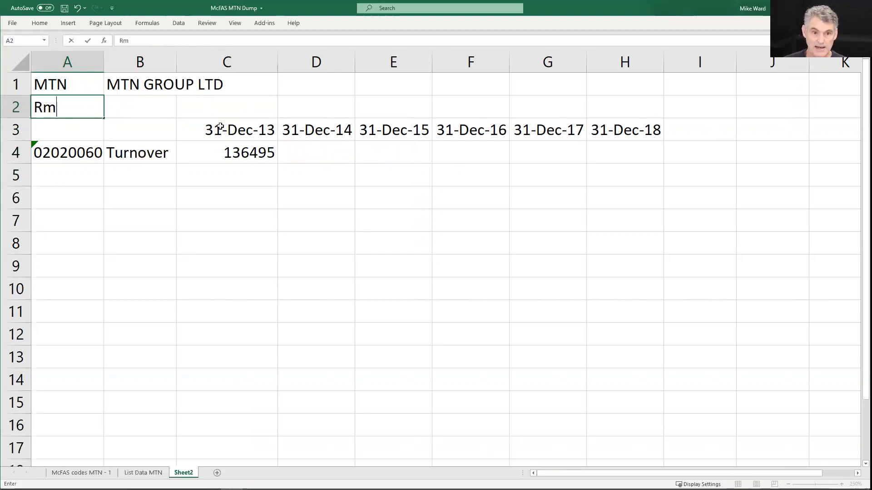
pyautogui.press('Return')
# - Format the Turnover value in C4 as a number with a thousands separator and no decimals
pyautogui.press('Down')
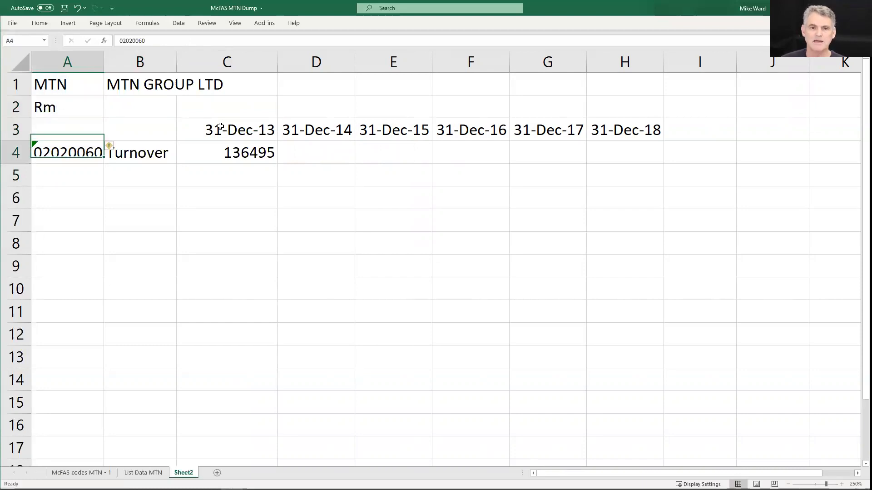
pyautogui.press('Right')
pyautogui.press('Right')
pyautogui.hotkey('ctrl', 'shift', '1')
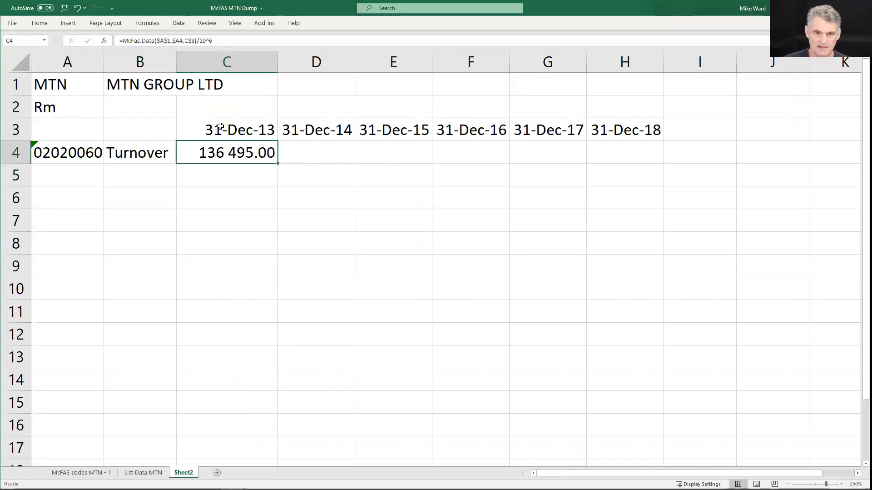
pyautogui.hotkey('alt', 'h')
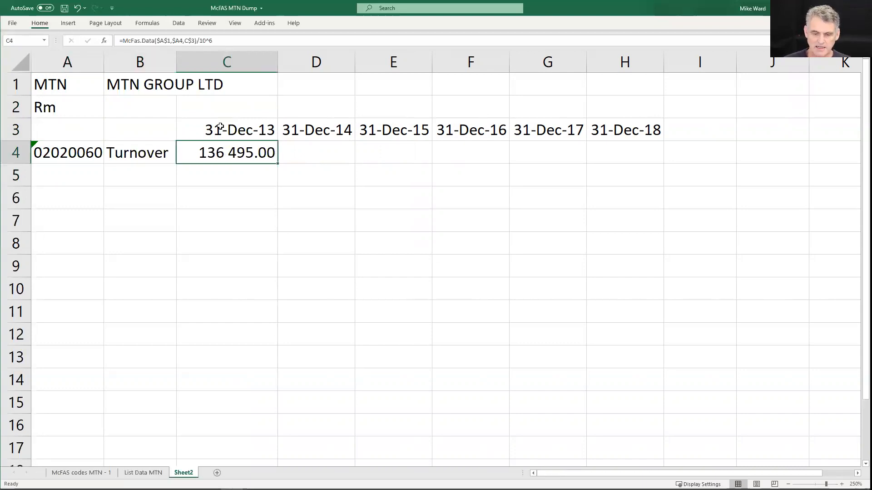
pyautogui.press('9')
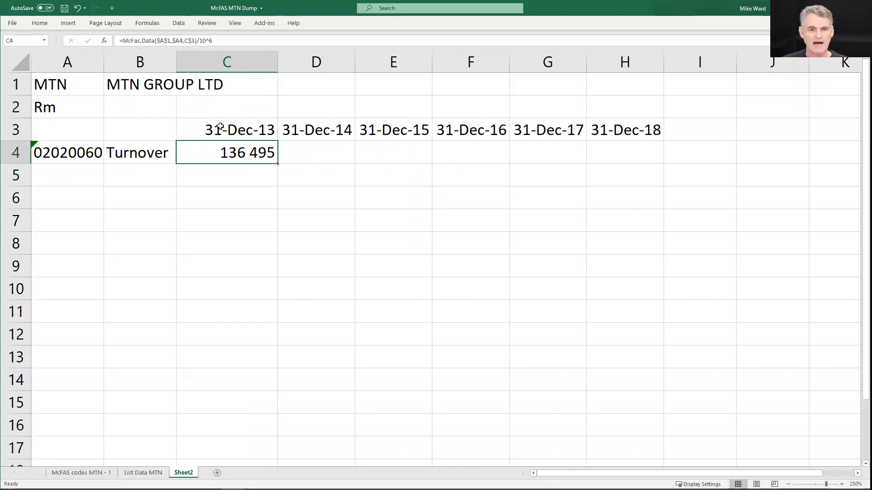
# - Copy the Turnover formula from C4 across to H4, covering every year-end date
pyautogui.hotkey('ctrl', 'c')
pyautogui.hotkey('shift', 'Right')
pyautogui.hotkey('shift', 'Right')
pyautogui.hotkey('shift', 'Right')
pyautogui.hotkey('shift', 'Right')
pyautogui.hotkey('shift', 'Right')
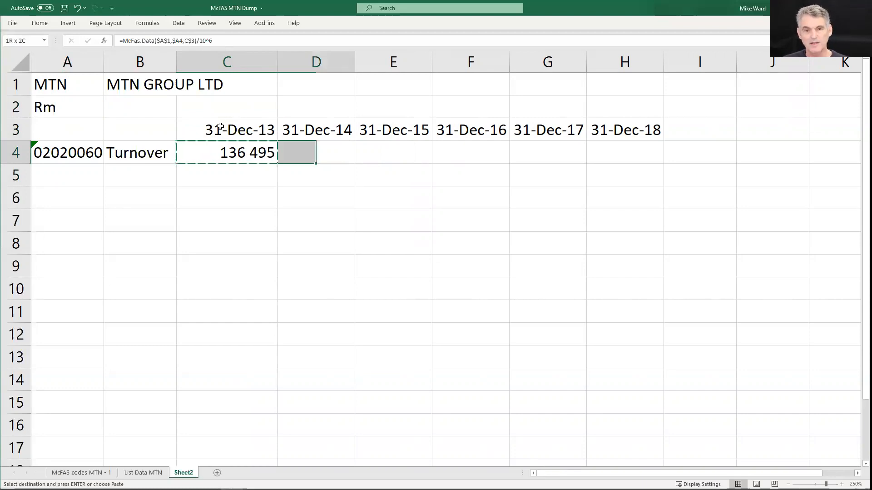
pyautogui.hotkey('ctrl', 'v')
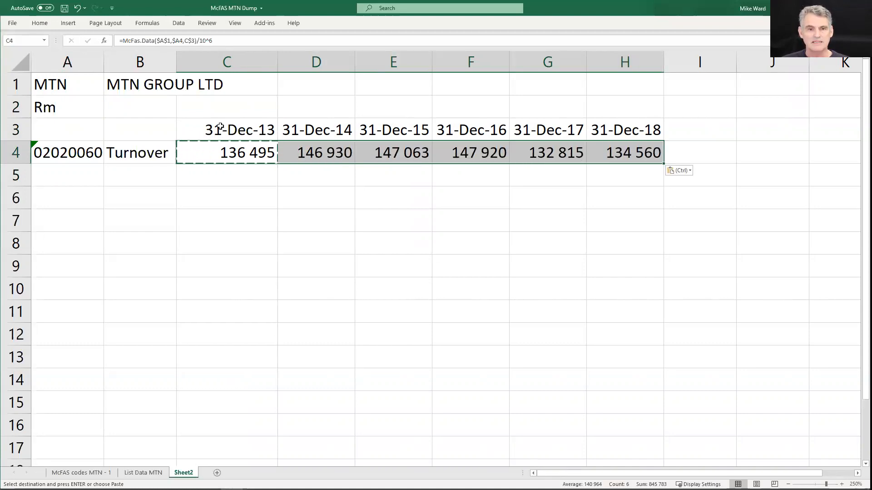
# - Examine the copied Turnover formulas along row 4 up to H4, and the McFAS code in A4
pyautogui.press('Right')
pyautogui.press('Right')
pyautogui.press('Right')
pyautogui.press('Right')
pyautogui.press('Right')
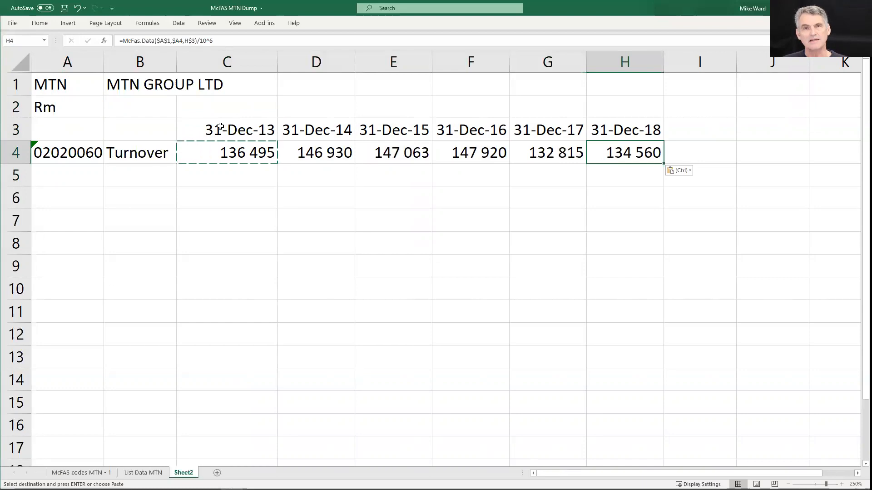
pyautogui.press('Down')
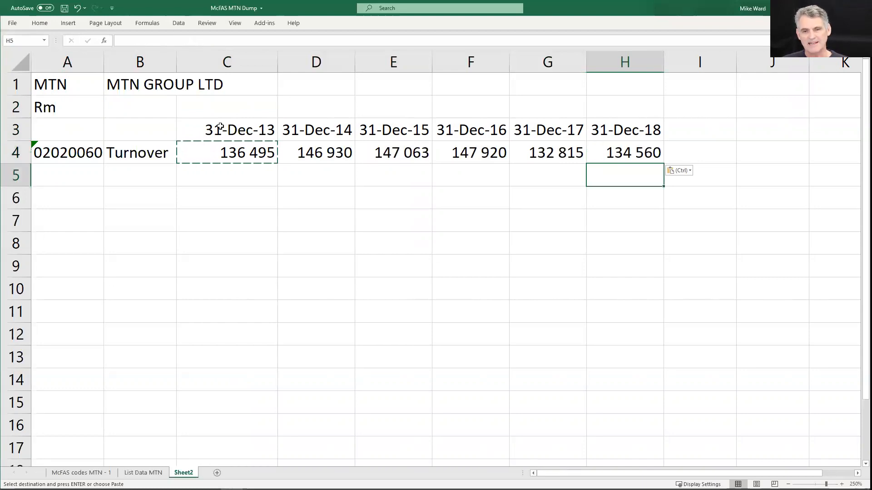
pyautogui.press('Left')
pyautogui.press('Left')
pyautogui.press('Left')
pyautogui.press('Left')
pyautogui.press('Left')
pyautogui.press('Left')
pyautogui.press('Left')
pyautogui.press('Up')
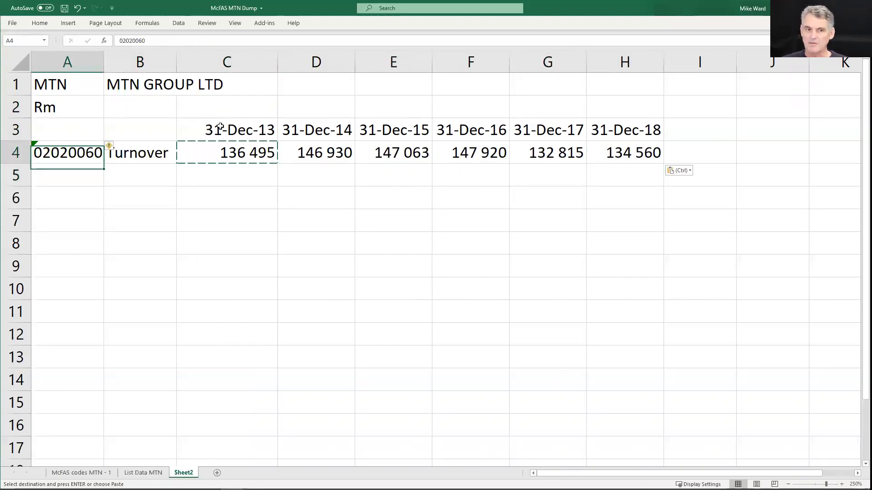
pyautogui.press('Down')
pyautogui.press('Down')
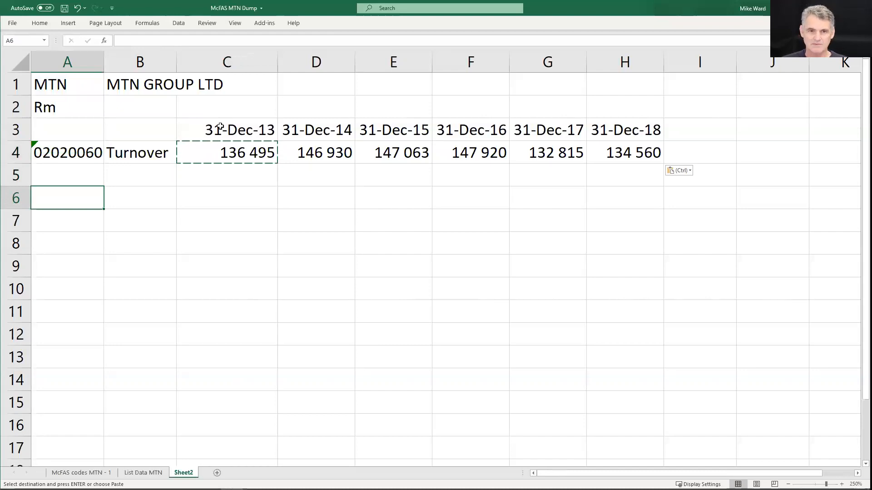
pyautogui.press('Up')
pyautogui.press('Up')
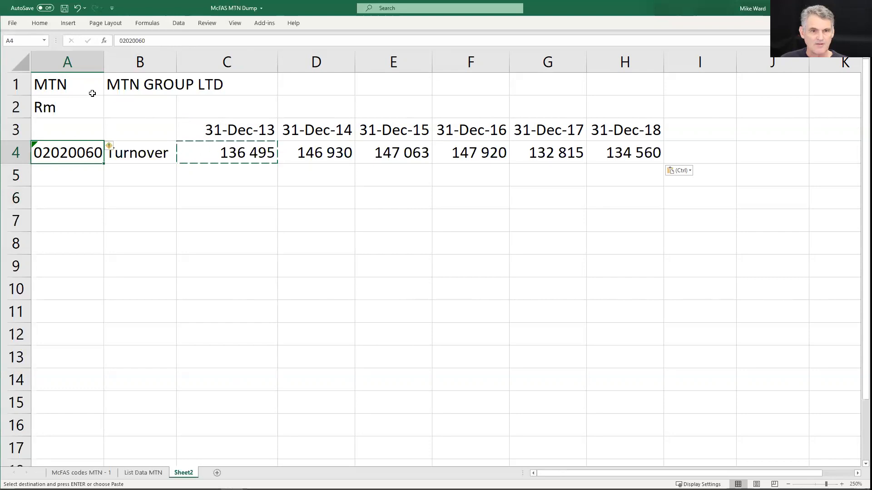
# - Define the name ShareCode for cell A1, which holds the MTN share code
pyautogui.press('Up')
pyautogui.press('Up')
pyautogui.press('Up')
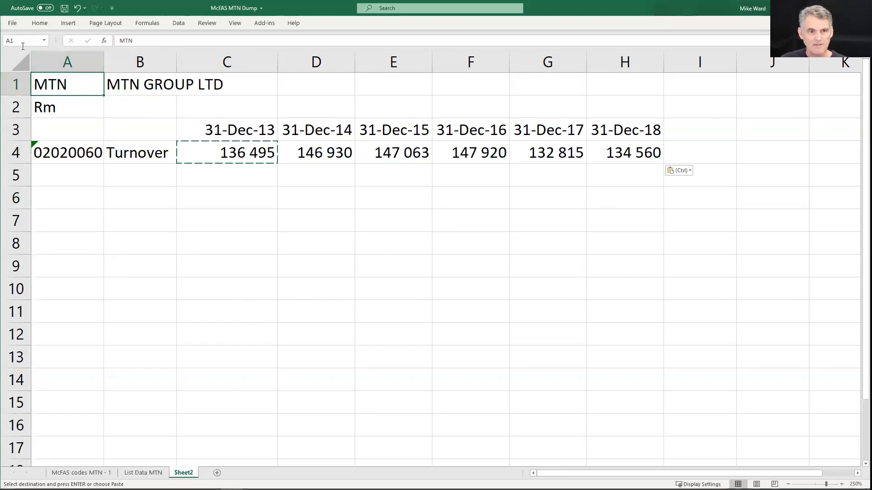
pyautogui.click(20, 41)
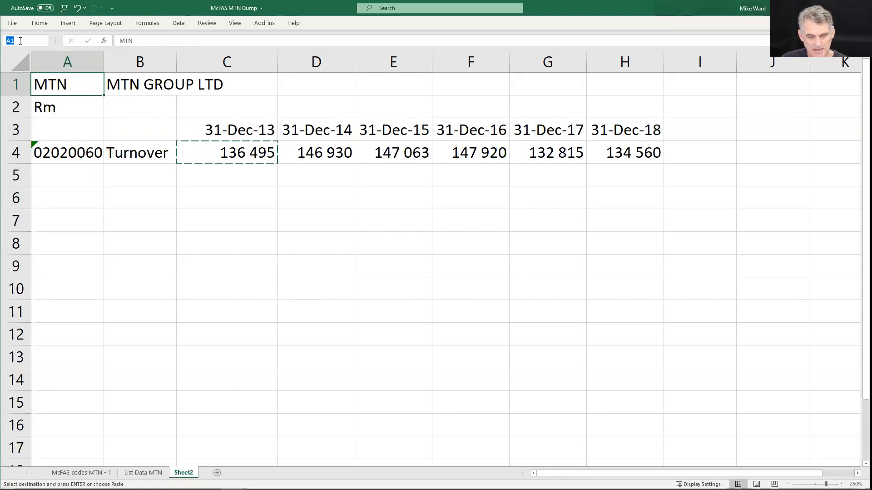
pyautogui.write('ShareCode')
pyautogui.press('Return')
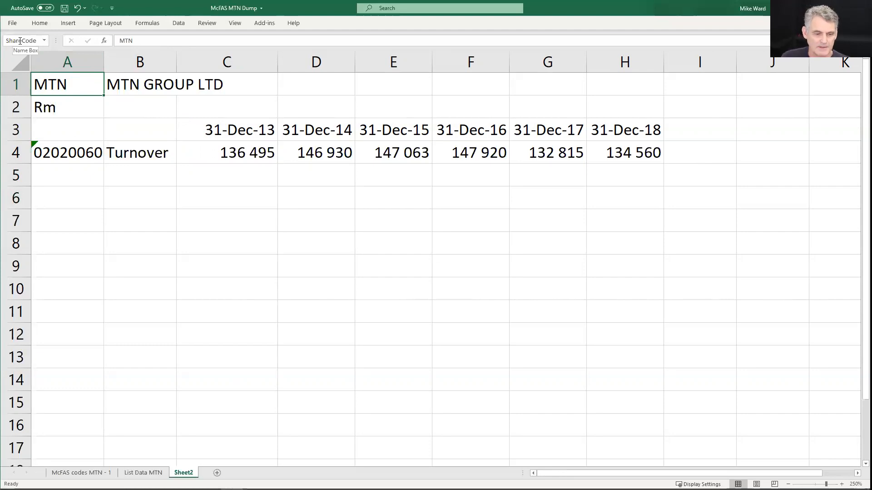
# - Define the name TheDate for the whole of row 3, which holds the year-end dates
pyautogui.click(10, 129)
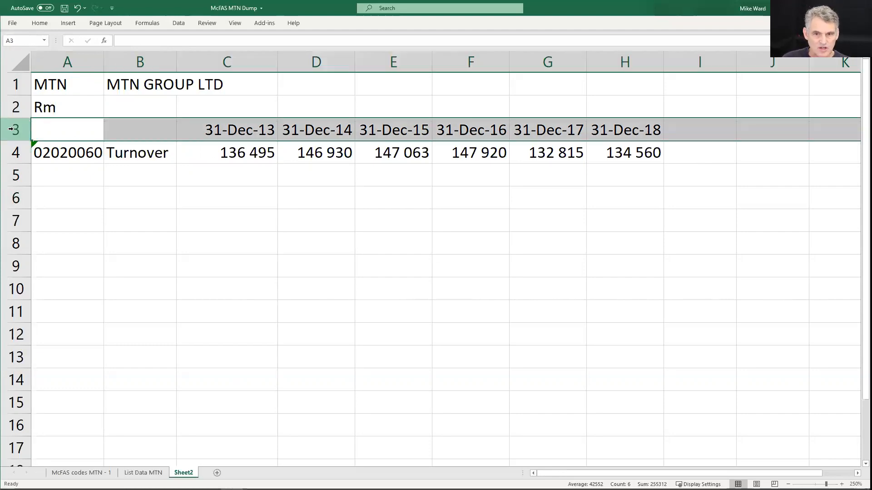
pyautogui.click(33, 40)
pyautogui.write('The')
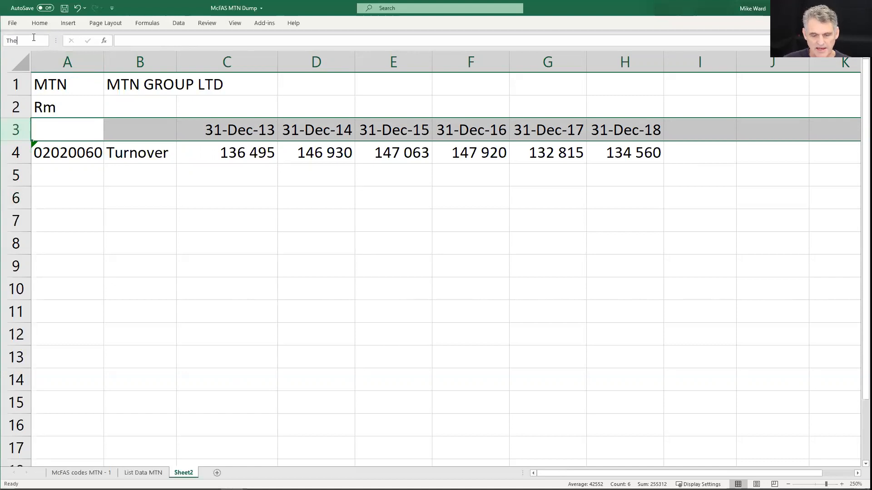
pyautogui.write('Date')
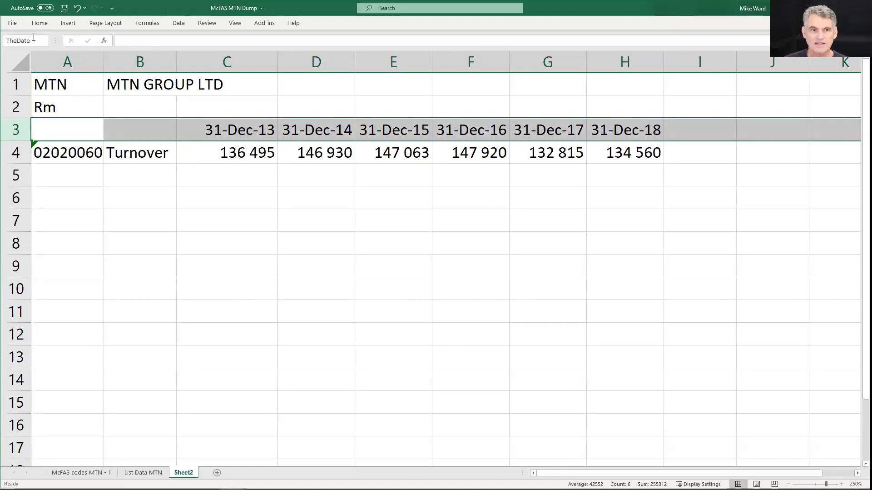
pyautogui.press('Return')
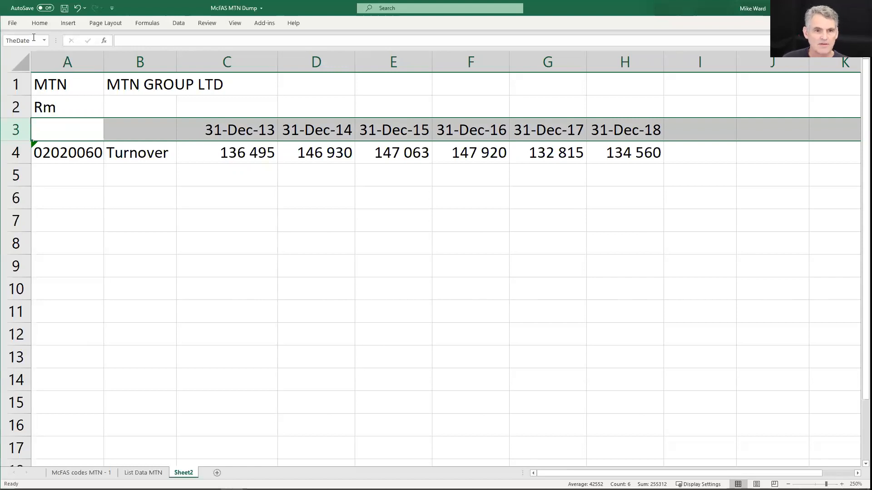
# - Define the name McFasCode for the whole of column A, then select A5
pyautogui.click(67, 53)
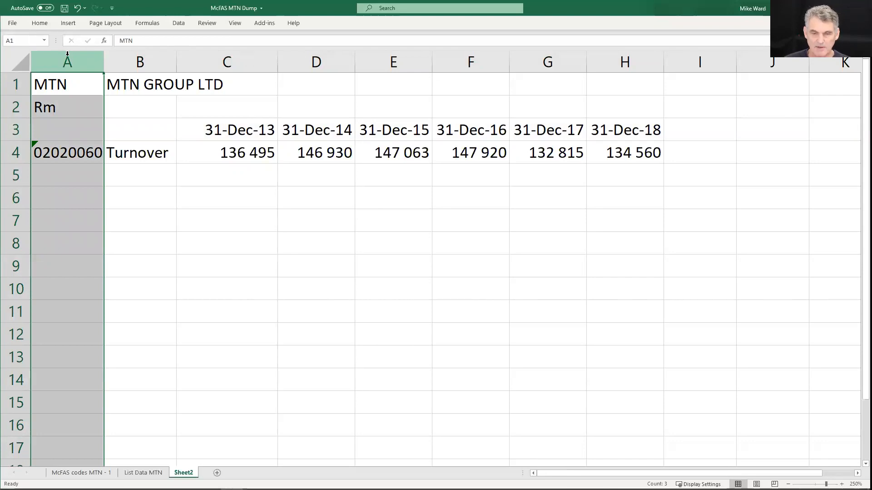
pyautogui.write('M')
pyautogui.press('Escape')
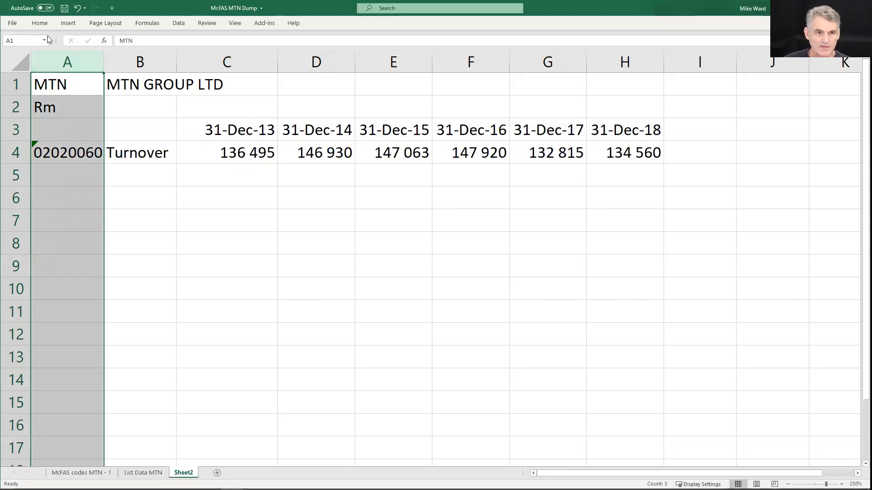
pyautogui.click(18, 40)
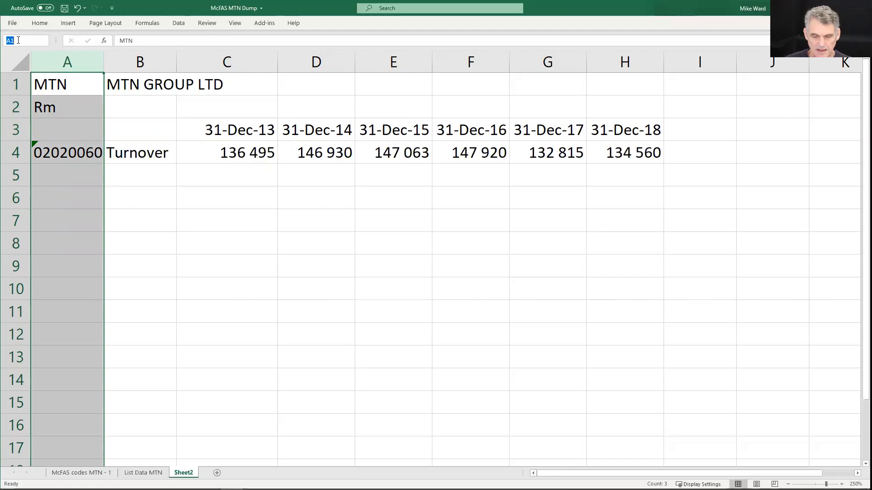
pyautogui.write('Mc')
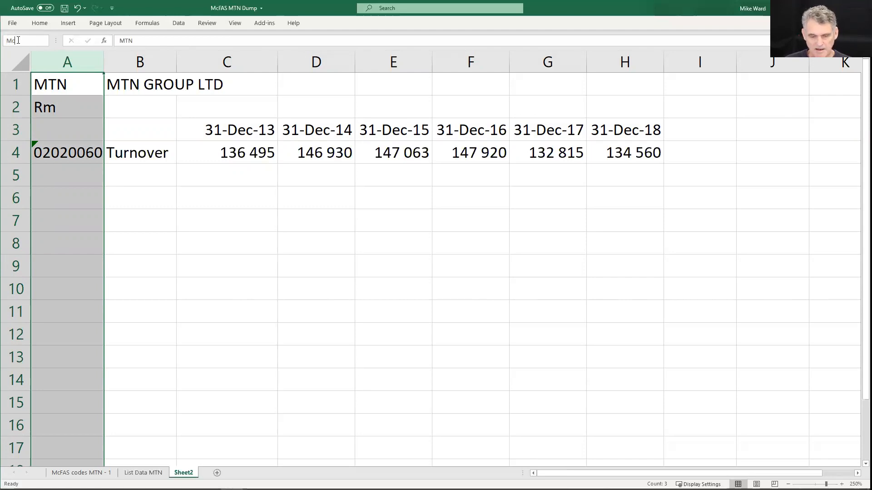
pyautogui.write('FasCode')
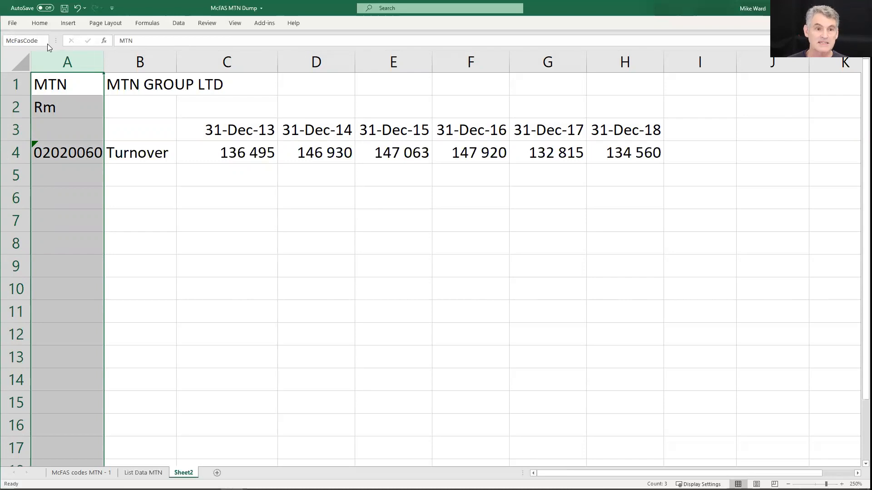
pyautogui.press('Down')
pyautogui.press('Down')
pyautogui.press('Down')
pyautogui.press('Down')
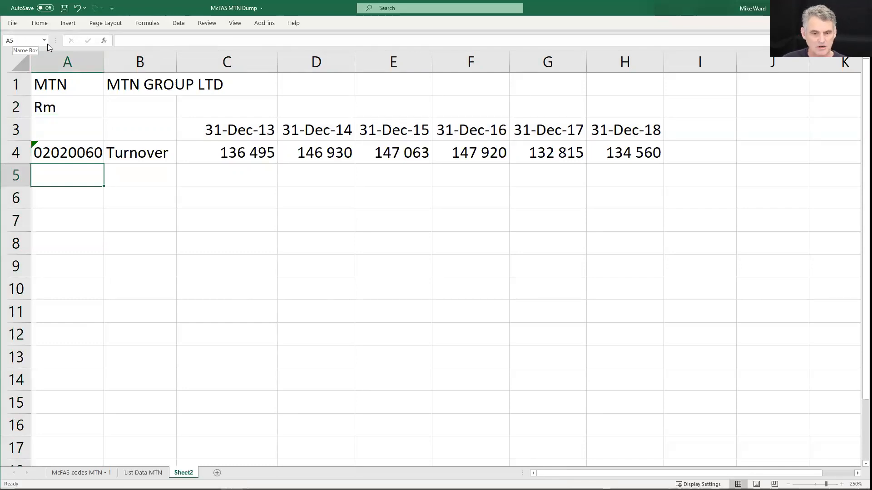
# - Filter the Revision column of the McFAS codes MTN - 1 sheet to show only Published entries
pyautogui.click(80, 472)
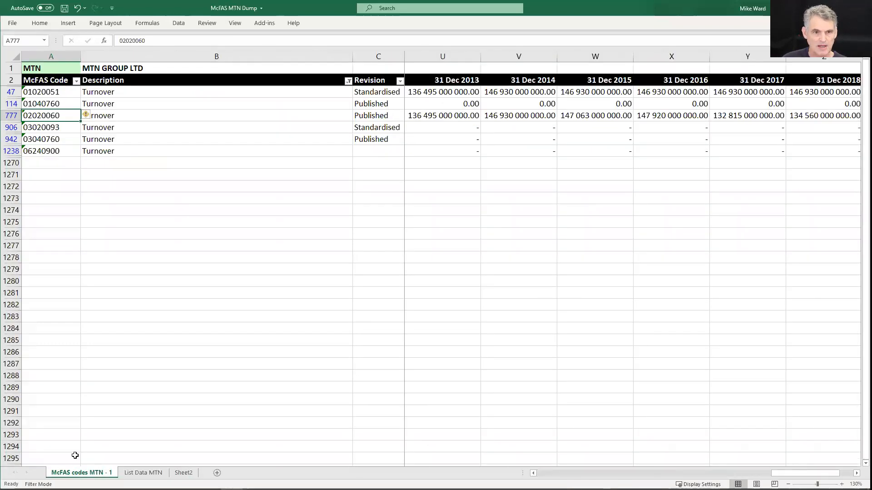
pyautogui.click(399, 81)
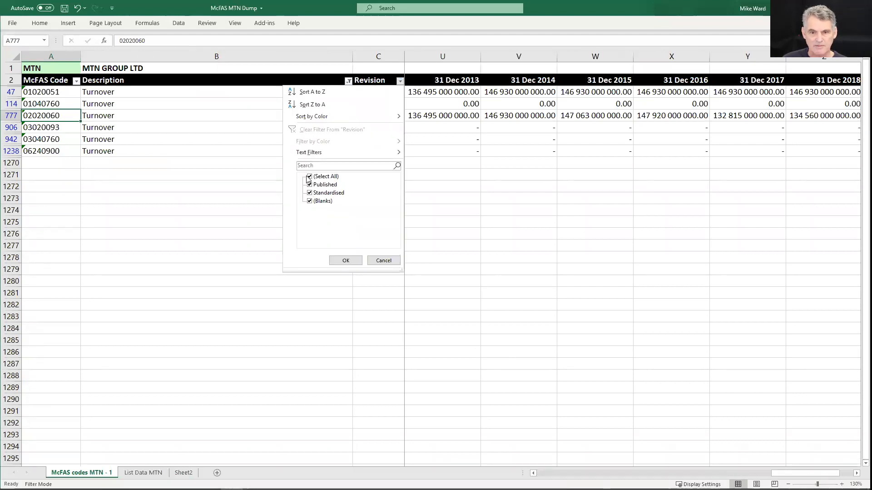
pyautogui.click(309, 177)
pyautogui.click(310, 184)
pyautogui.click(346, 260)
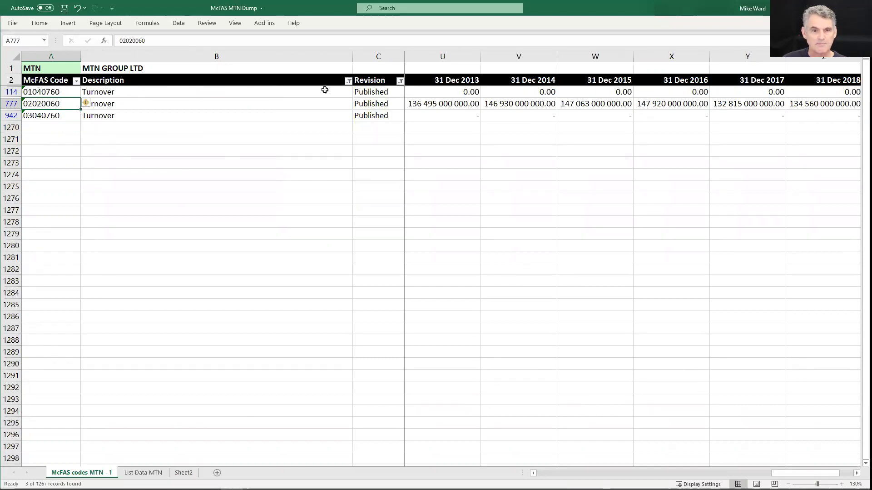
# - Replace the Turnover filter on the Description column with one showing only Operating Profit/Loss
pyautogui.click(348, 81)
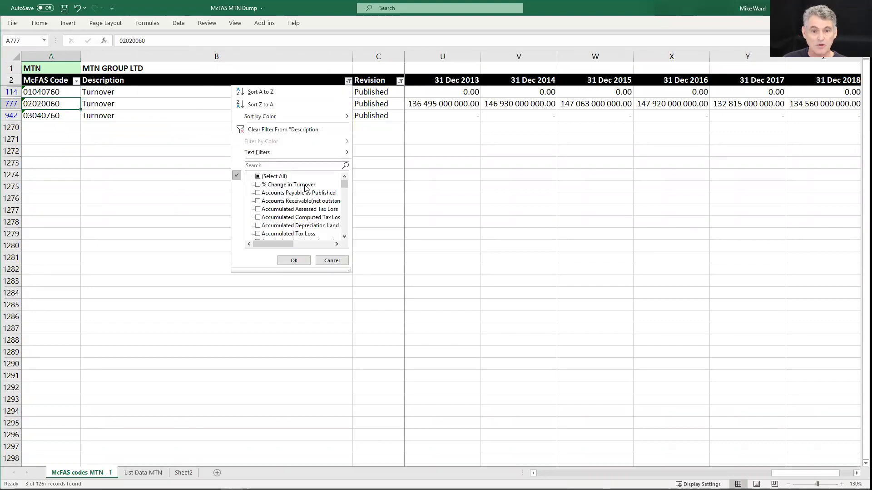
pyautogui.click(294, 131)
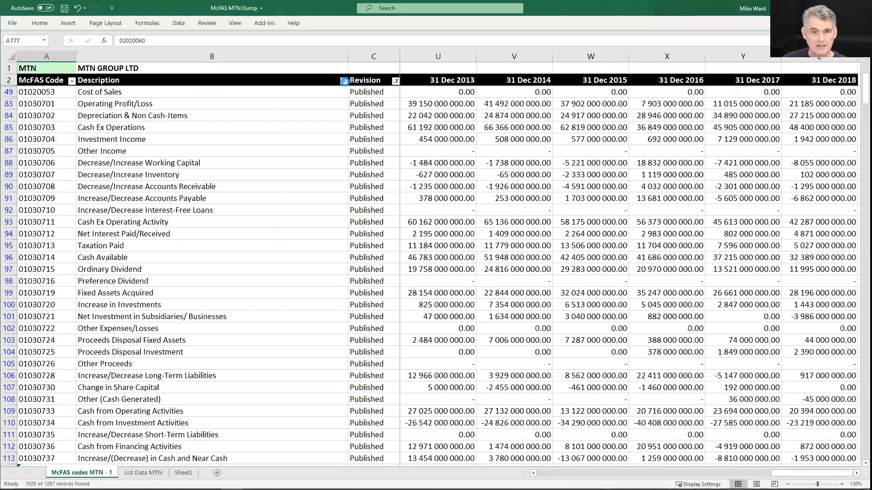
pyautogui.click(345, 81)
pyautogui.write('operatin')
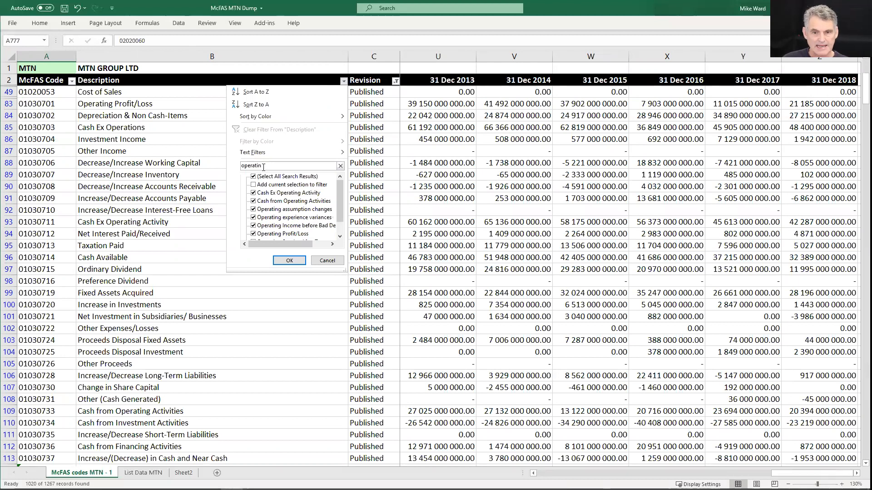
pyautogui.click(253, 176)
pyautogui.moveTo(341, 191); pyautogui.dragTo(342, 208)
pyautogui.click(253, 218)
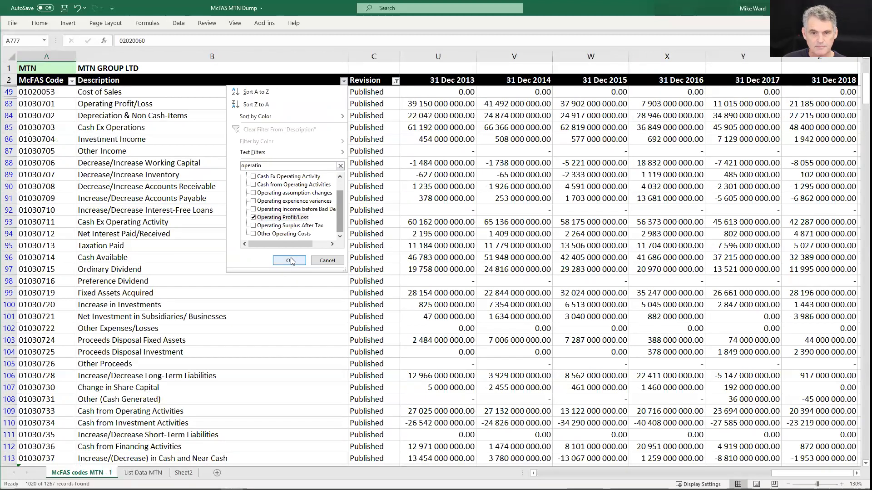
pyautogui.click(291, 261)
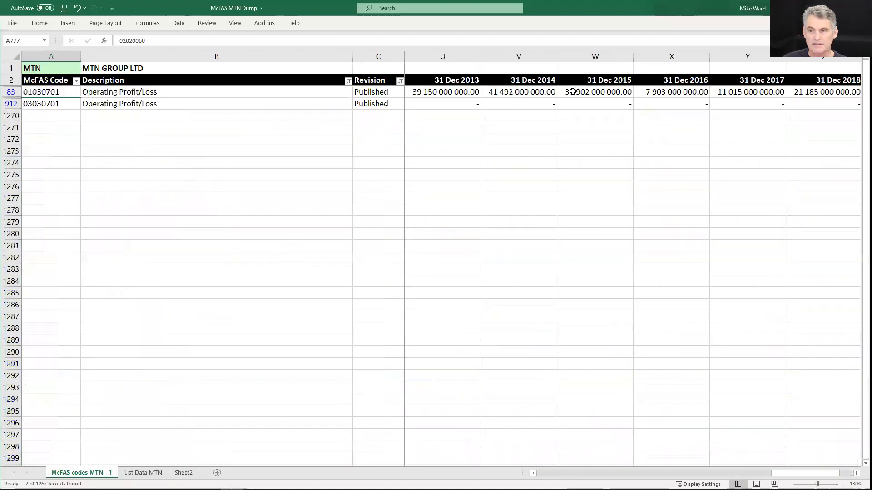
# - Copy the Operating Profit/Loss code 01030701 into cell A5 of Sheet2
pyautogui.click(42, 93)
pyautogui.hotkey('ctrl', 'c')
pyautogui.click(183, 472)
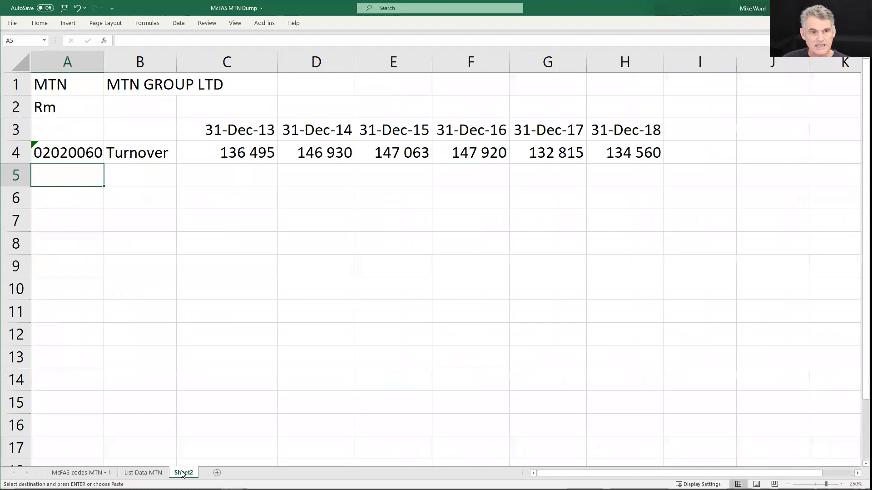
pyautogui.hotkey('ctrl', 'v')
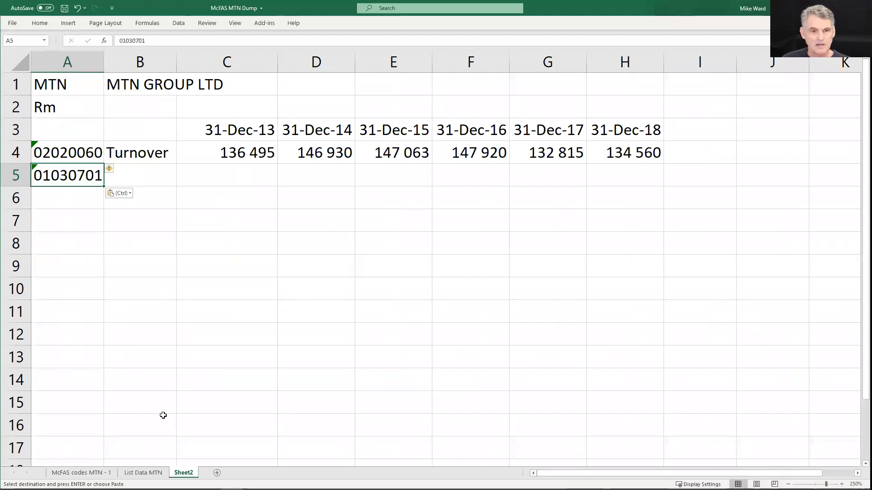
# - Fill B5 with the Operating Profit/Loss description and fit column B's width to its contents
pyautogui.click(120, 179)
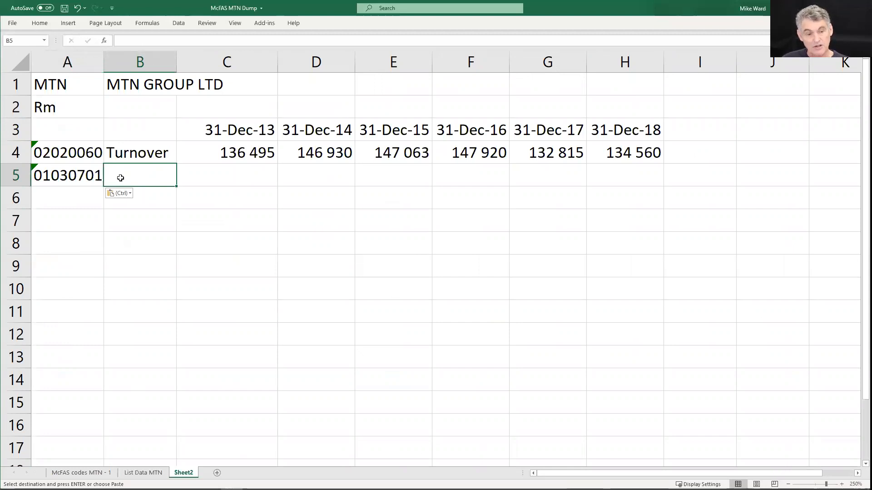
pyautogui.hotkey('ctrl', 'v')
pyautogui.click(169, 60)
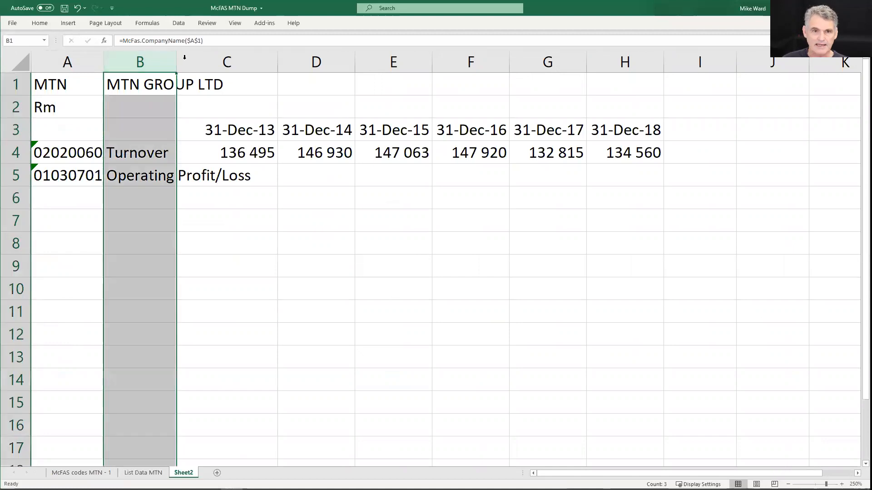
pyautogui.doubleClick(176, 59)
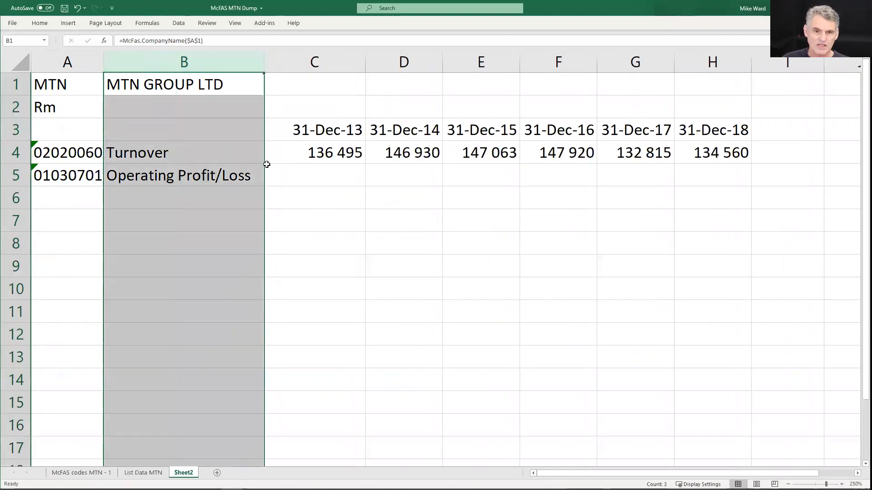
# - Enter =McFas.Data(ShareCode,McFASCode,TheDate) in C5 to retrieve the Operating Profit/Loss for 31-Dec-13
pyautogui.click(274, 174)
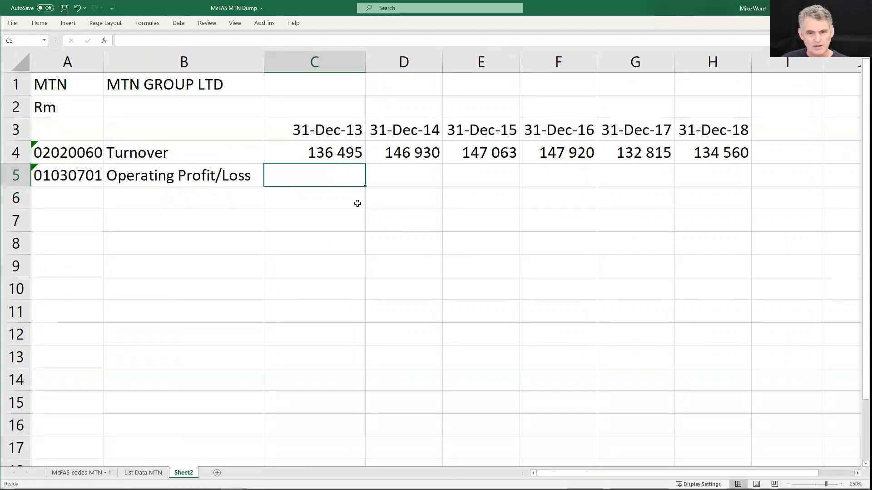
pyautogui.write('=mc')
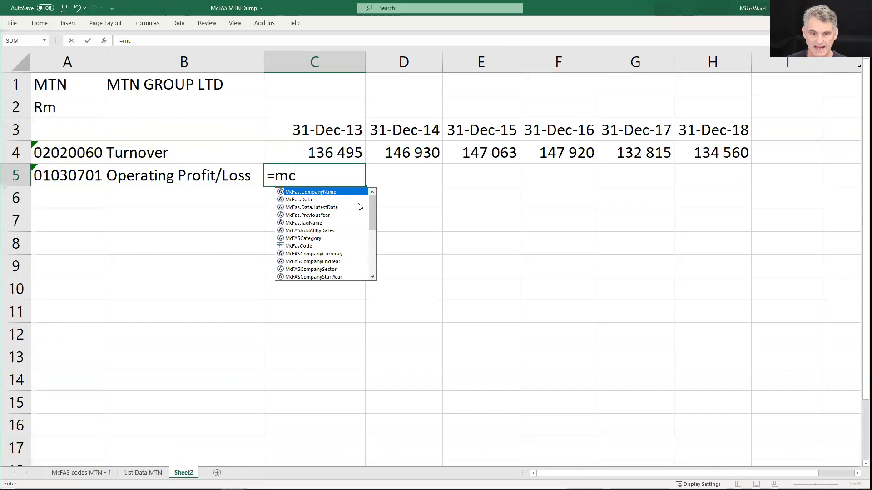
pyautogui.press('Down')
pyautogui.press('Tab')
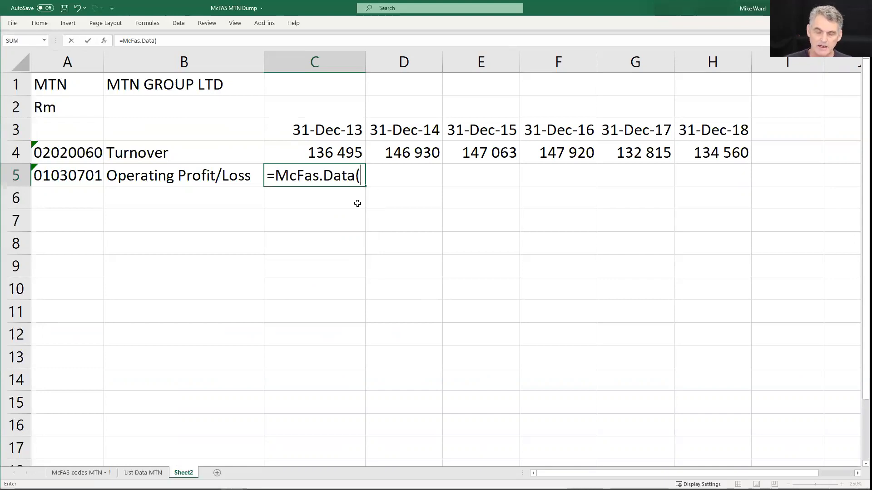
pyautogui.hotkey('ctrl', 'shift', 'a')
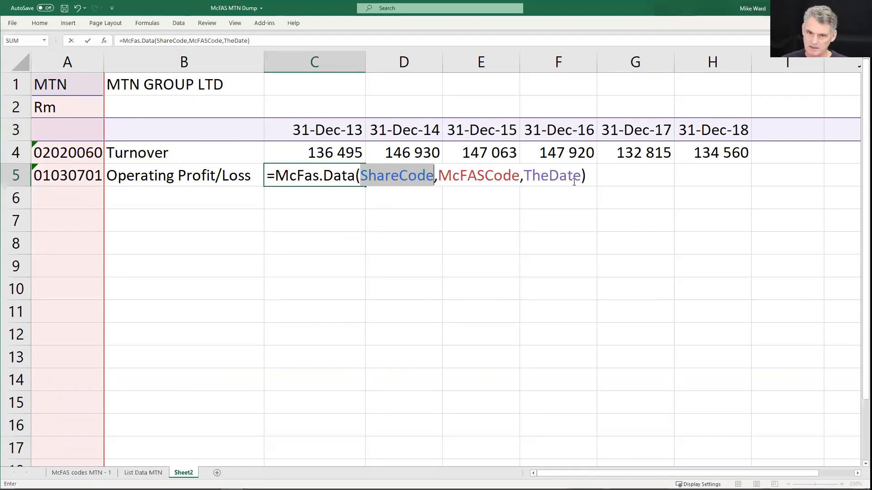
pyautogui.press('Return')
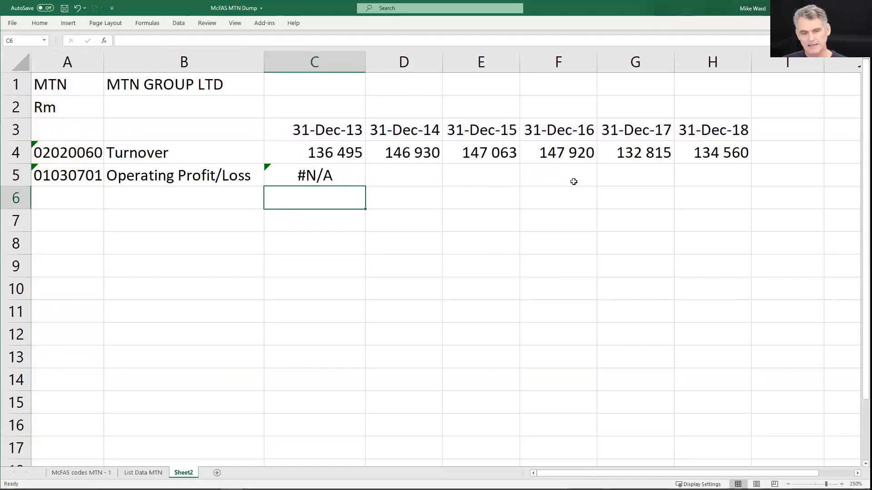
pyautogui.press('Up')
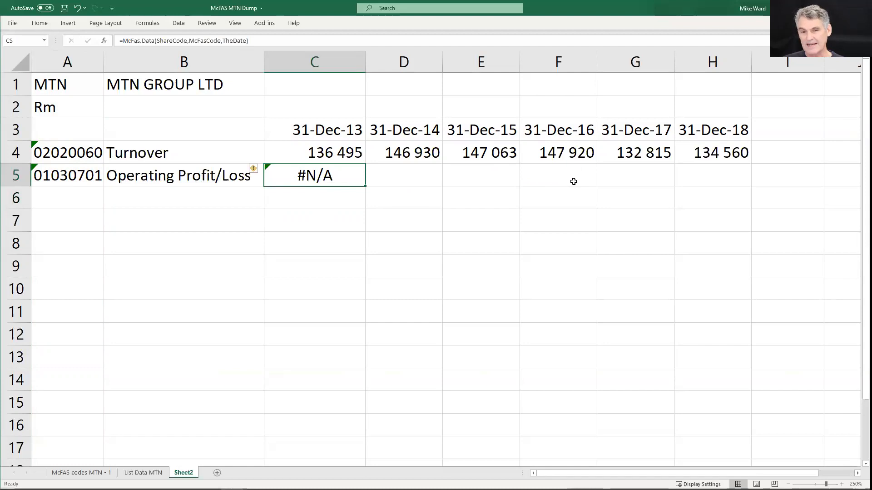
pyautogui.press('F2')
pyautogui.press('Left')
pyautogui.press('Left')
pyautogui.press('Left')
pyautogui.press('Left')
pyautogui.press('Left')
pyautogui.press('Left')
pyautogui.press('Left')
pyautogui.press('Left')
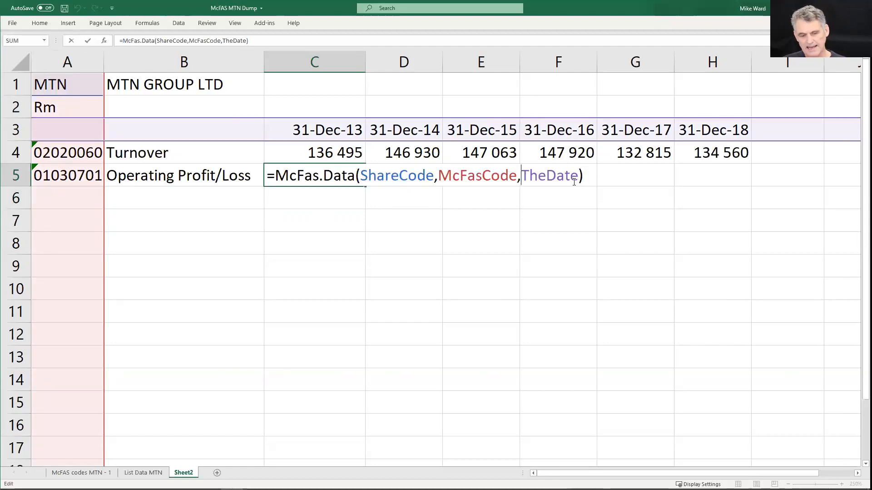
pyautogui.write('@')
pyautogui.press('Left')
pyautogui.press('Left')
pyautogui.press('Left')
pyautogui.press('Left')
pyautogui.press('Left')
pyautogui.press('Left')
pyautogui.press('Left')
pyautogui.press('Left')
pyautogui.press('Left')
pyautogui.press('Left')
pyautogui.press('Left')
pyautogui.press('Left')
pyautogui.press('Right')
pyautogui.write('@')
pyautogui.press('Left')
pyautogui.press('Left')
pyautogui.press('Left')
pyautogui.press('Left')
pyautogui.press('Left')
pyautogui.press('Left')
pyautogui.press('Left')
pyautogui.press('Left')
pyautogui.press('Left')
pyautogui.press('Left')
pyautogui.press('Left')
pyautogui.write('@')
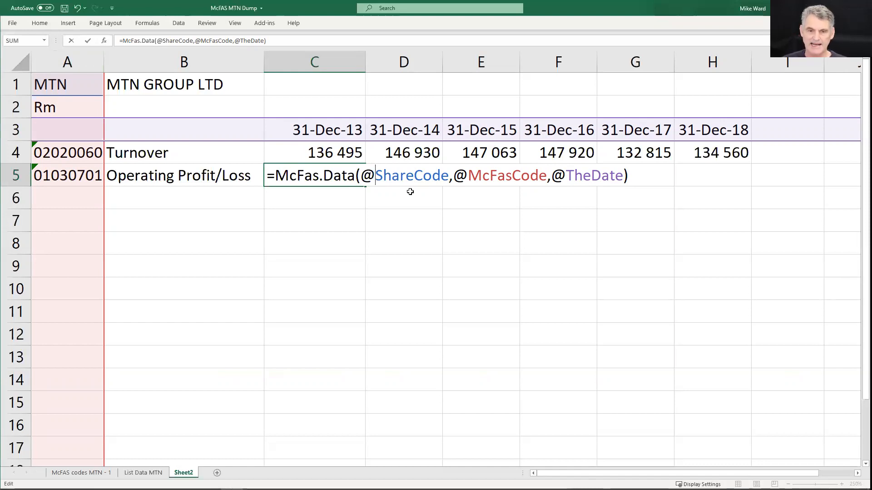
pyautogui.press('Return')
pyautogui.press('Up')
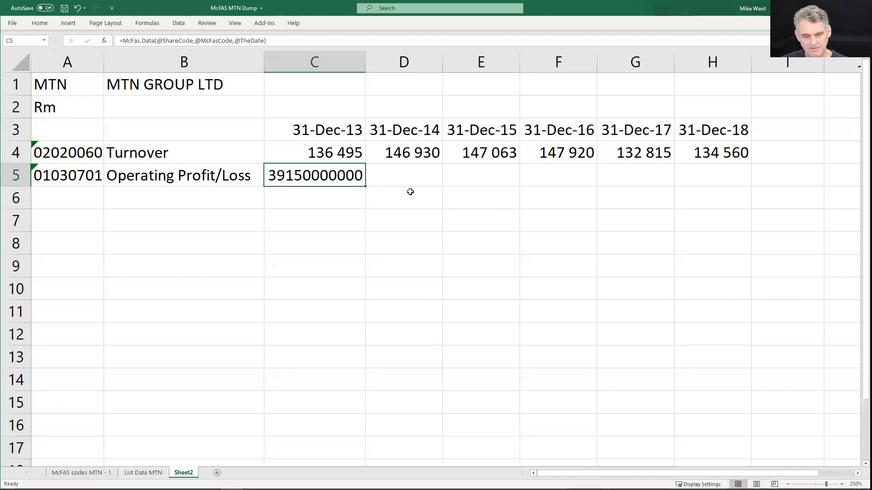
# - Divide the C5 formula by 10^6 and format the cell with a thousands separator and no decimals
pyautogui.press('F2')
pyautogui.write('/1')
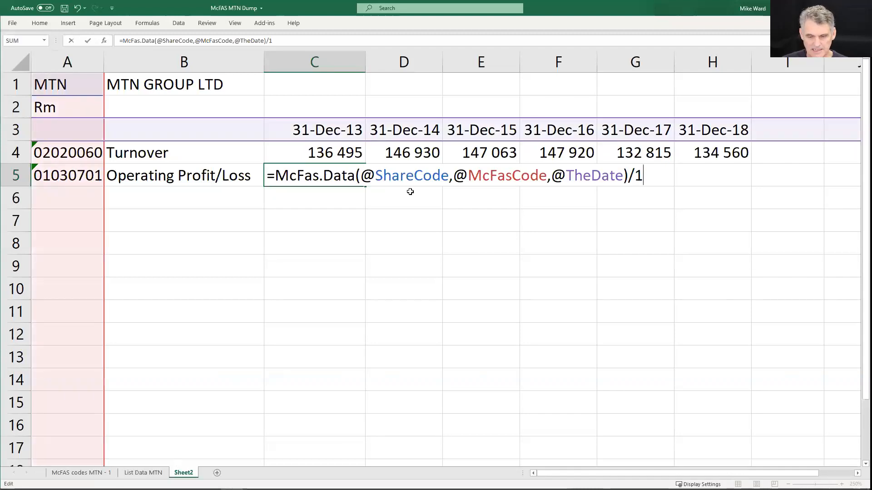
pyautogui.write('0^6')
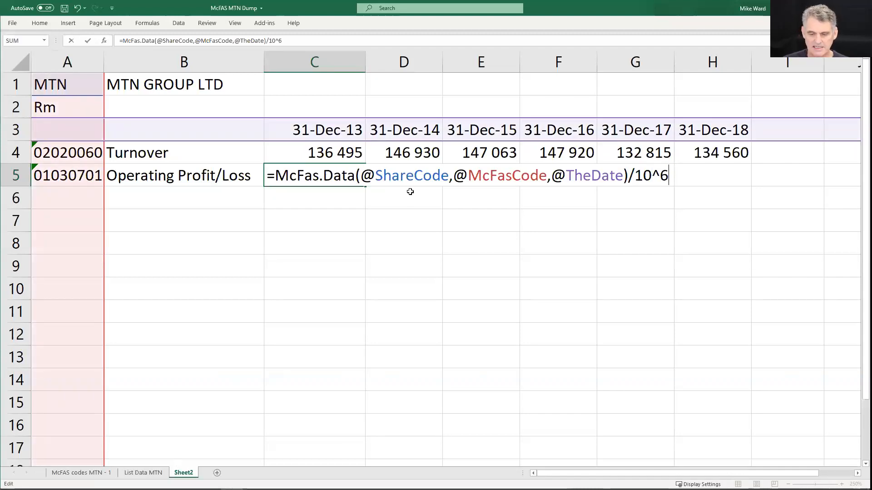
pyautogui.hotkey('ctrl', 'Return')
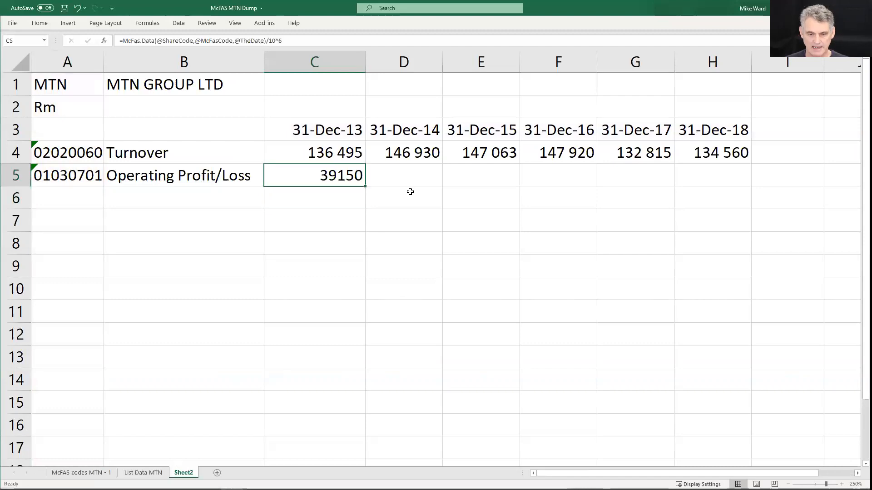
pyautogui.hotkey('ctrl', 'shift', '1')
pyautogui.hotkey('alt', 'h')
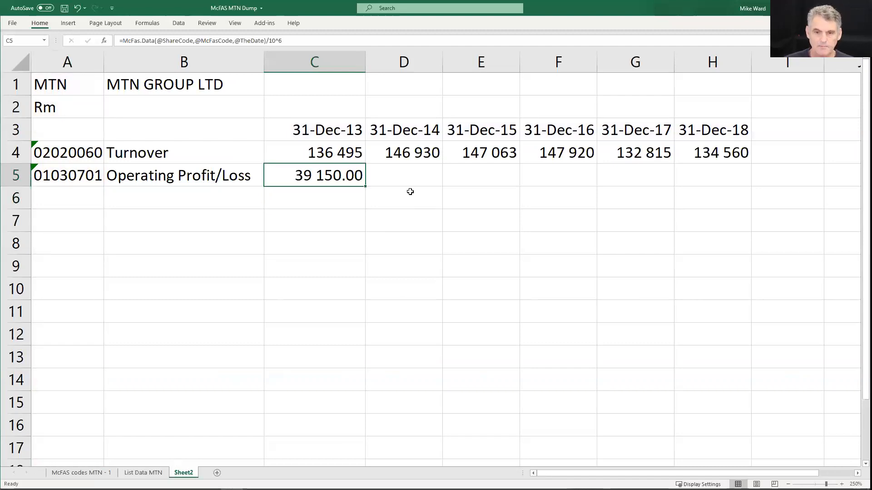
pyautogui.press('9')
pyautogui.press('9')
# - Copy the Operating Profit/Loss formula from C5 across to H5, then select A7
pyautogui.hotkey('ctrl', 'c')
pyautogui.hotkey('shift', 'Right')
pyautogui.hotkey('shift', 'Right')
pyautogui.hotkey('shift', 'Right')
pyautogui.hotkey('shift', 'Right')
pyautogui.hotkey('shift', 'Right')
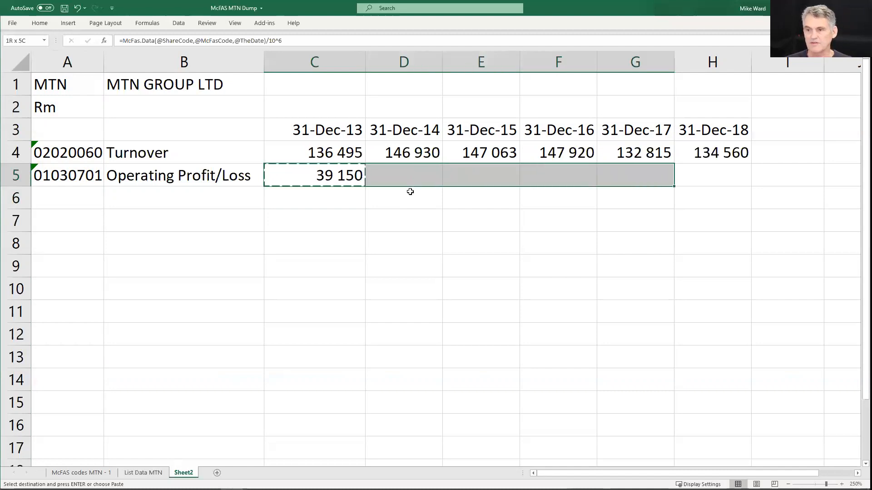
pyautogui.hotkey('ctrl', 'v')
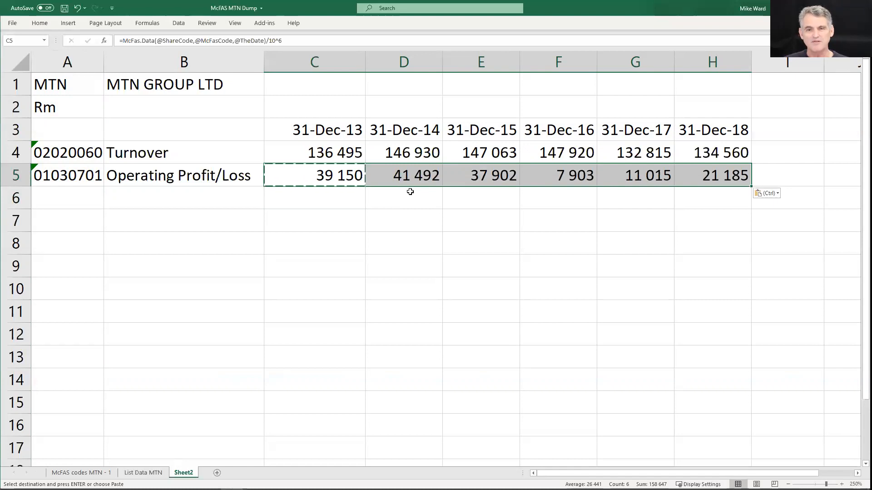
pyautogui.press('Left')
pyautogui.press('Left')
pyautogui.press('Down')
pyautogui.press('Down')
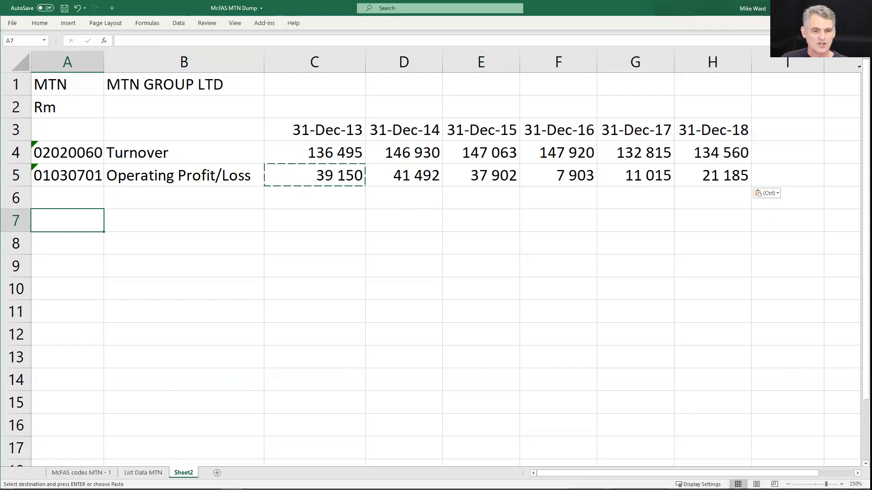
# - Filter the Description column of McFAS codes MTN - 1 to show only Total Assets, both excluding and including intangible assets
pyautogui.click(80, 473)
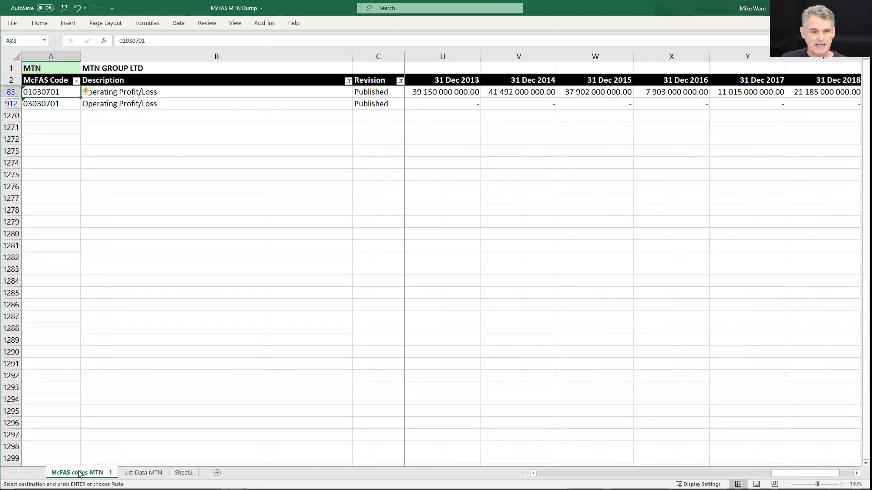
pyautogui.click(348, 81)
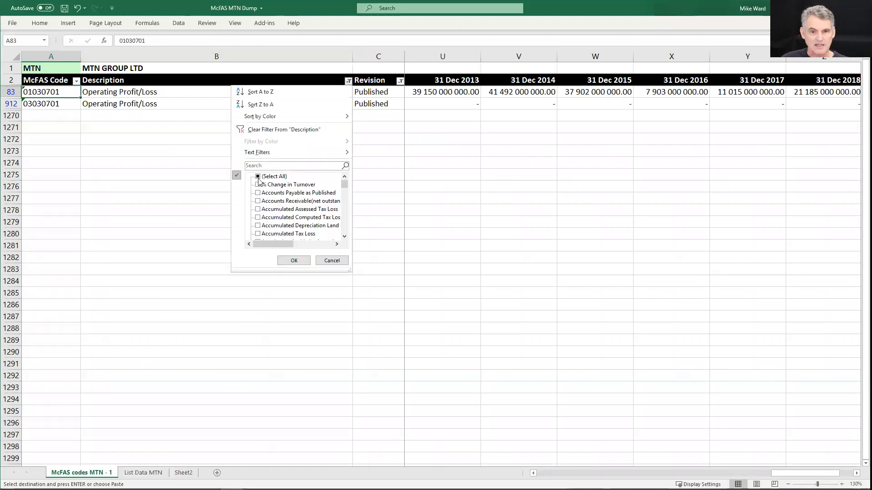
pyautogui.click(279, 130)
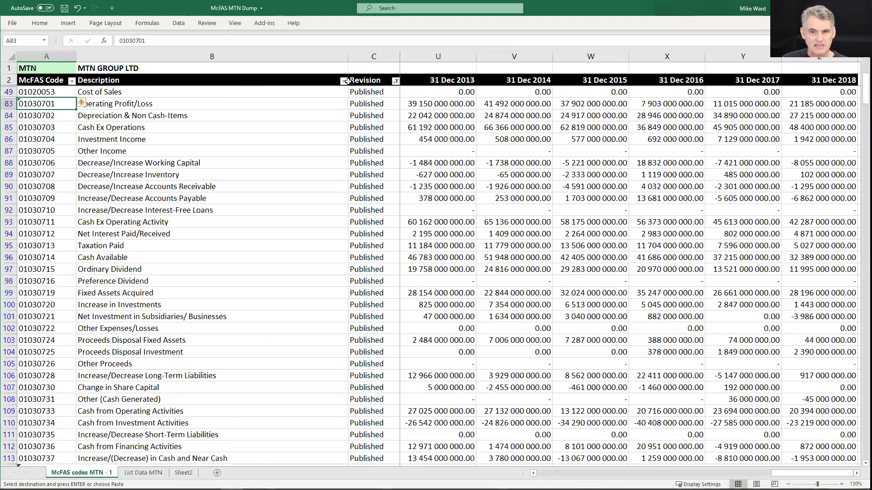
pyautogui.click(344, 80)
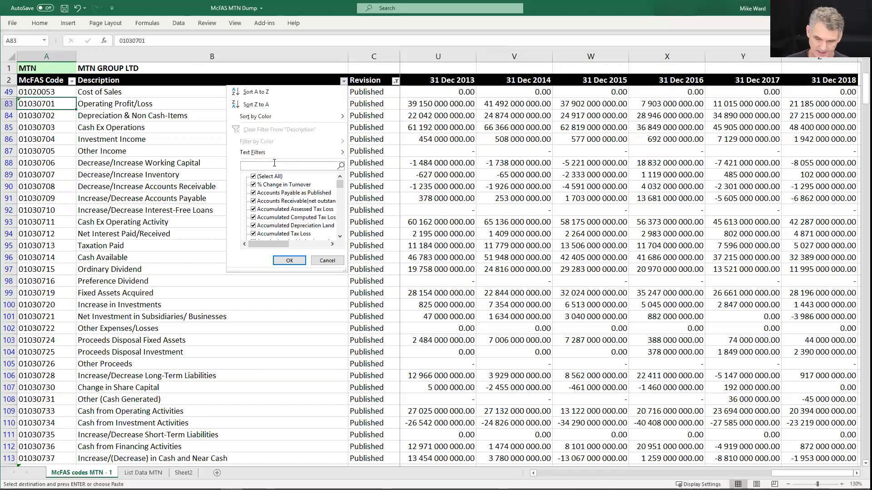
pyautogui.write('total')
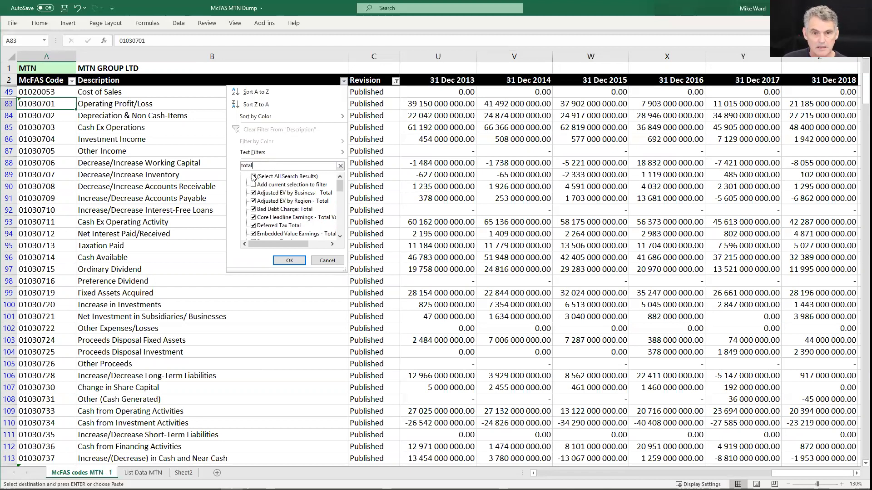
pyautogui.click(254, 177)
pyautogui.moveTo(340, 187); pyautogui.dragTo(345, 217)
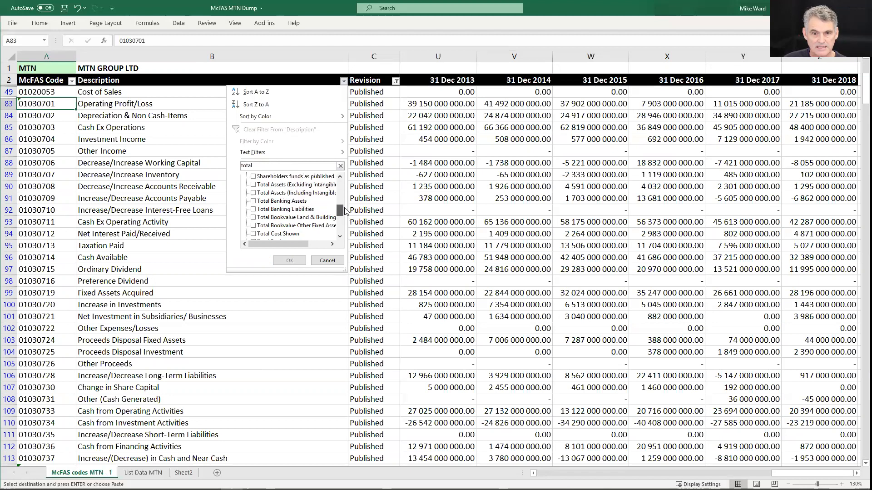
pyautogui.click(254, 184)
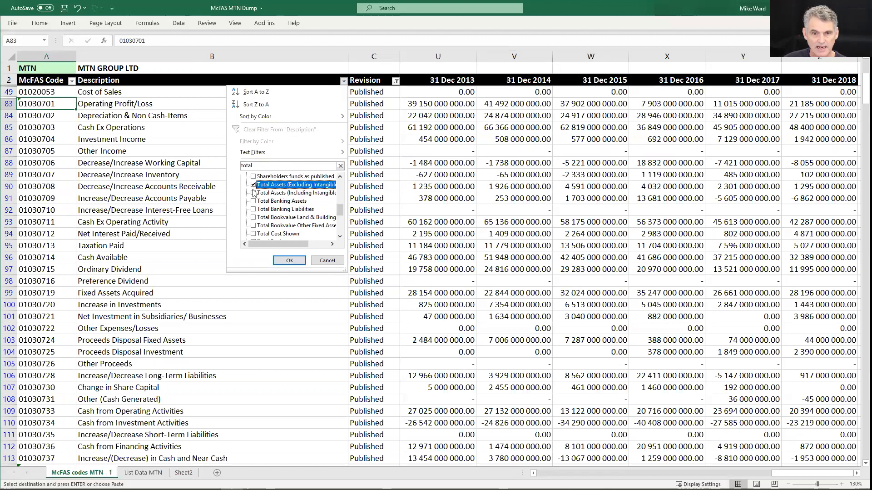
pyautogui.click(253, 192)
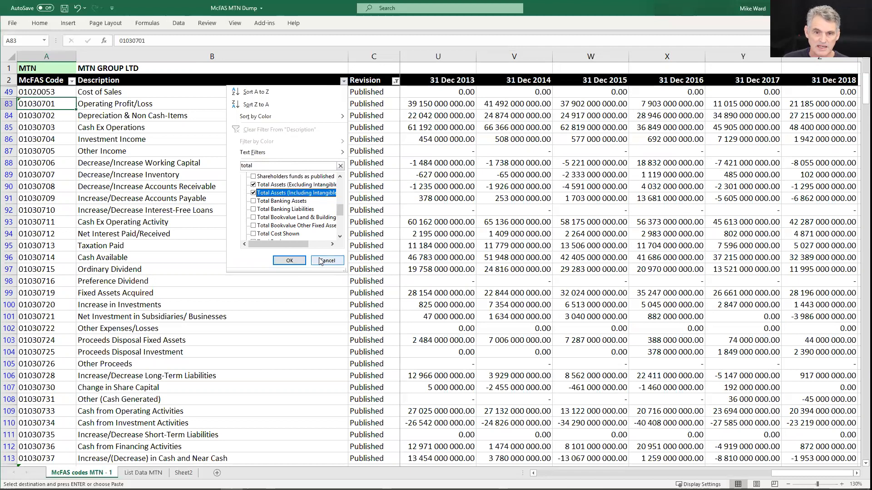
pyautogui.click(290, 259)
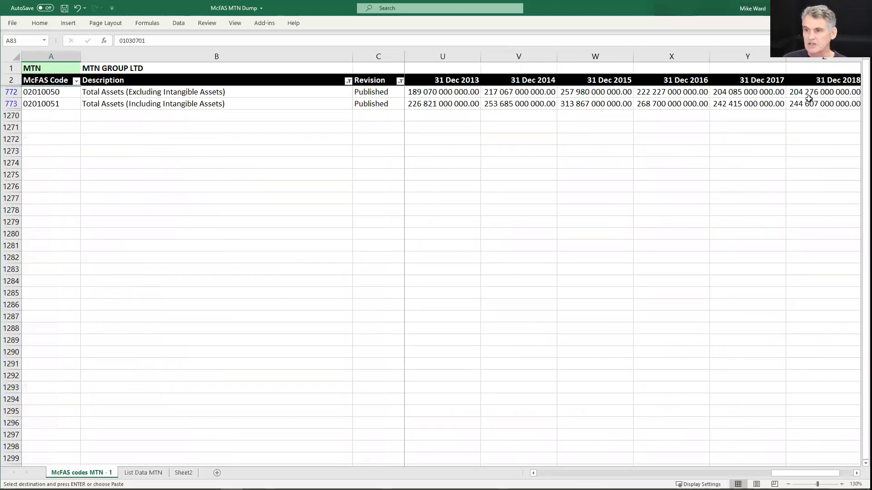
# - Copy the McFAS code 02010051 for Total Assets (Including Intangible Assets) into A7 of Sheet2
pyautogui.click(39, 103)
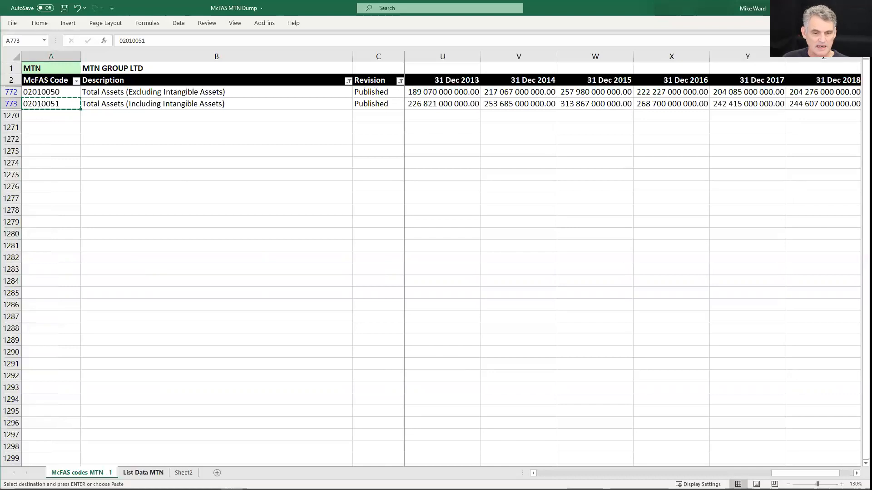
pyautogui.click(143, 472)
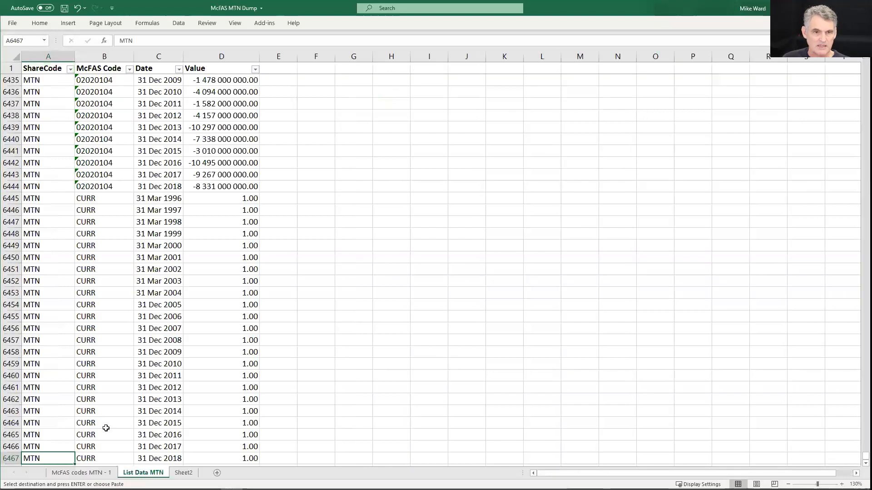
pyautogui.click(183, 472)
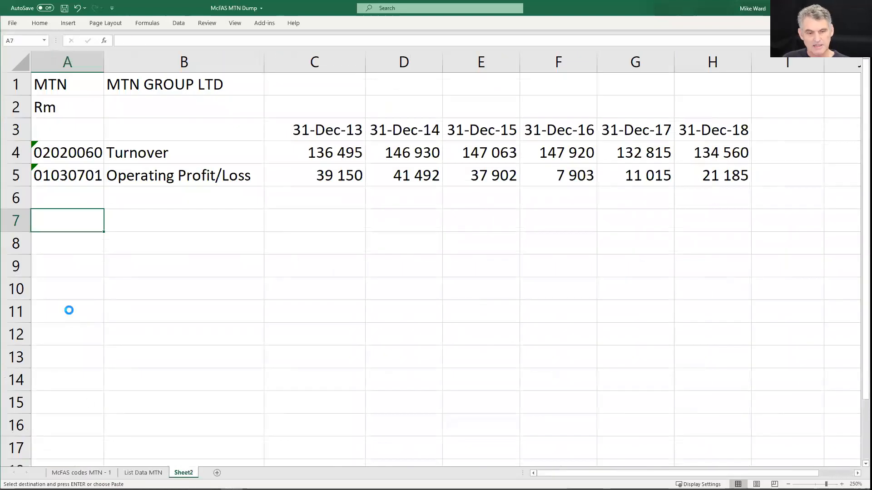
pyautogui.hotkey('ctrl', 'v')
# - Copy the Operating Profit/Loss name and data formulas in B5:H5 to row 7, starting at B7
pyautogui.click(161, 179)
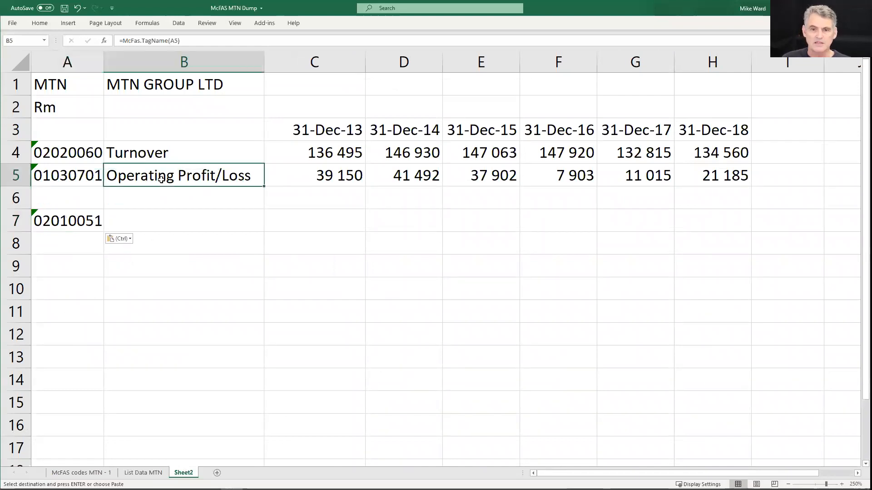
pyautogui.hotkey('ctrl', 'shift', 'Right')
pyautogui.hotkey('ctrl', 'c')
pyautogui.press('Down')
pyautogui.press('Down')
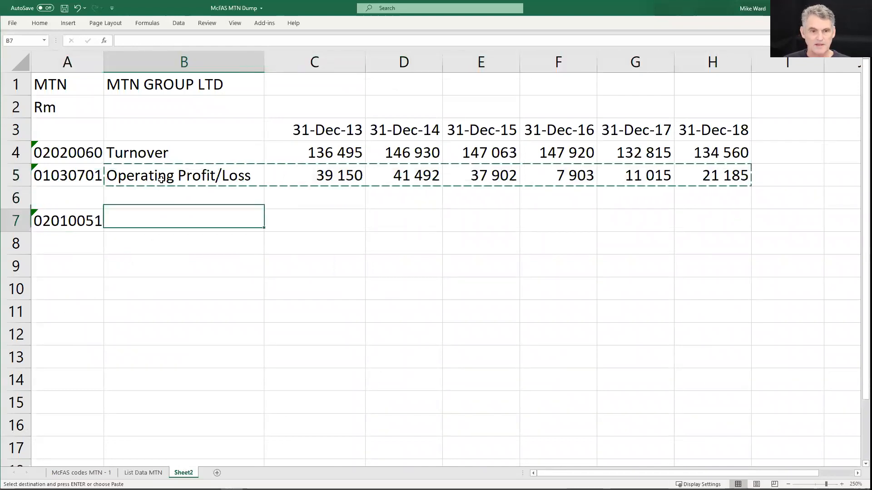
pyautogui.hotkey('ctrl', 'v')
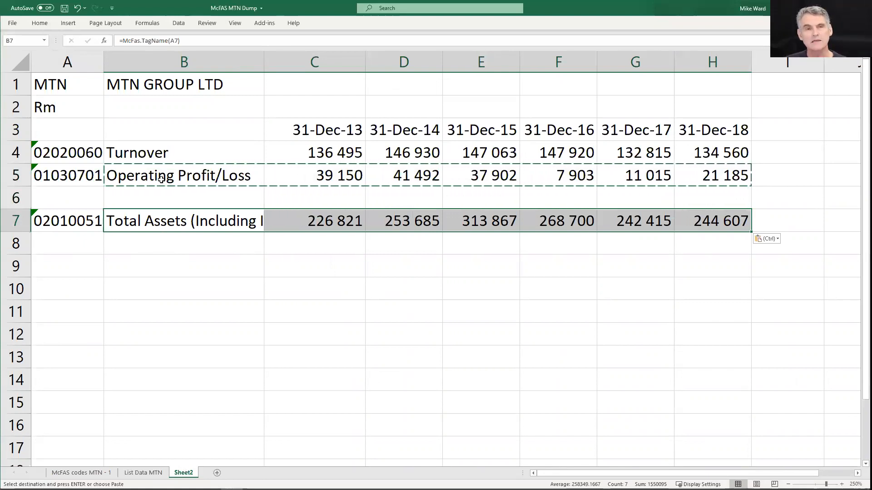
# - Examine the Total Assets formulas along row 7 to H7, then the latest-date formula in H3
pyautogui.press('Right')
pyautogui.press('Right')
pyautogui.press('Right')
pyautogui.press('Right')
pyautogui.press('Right')
pyautogui.press('Right')
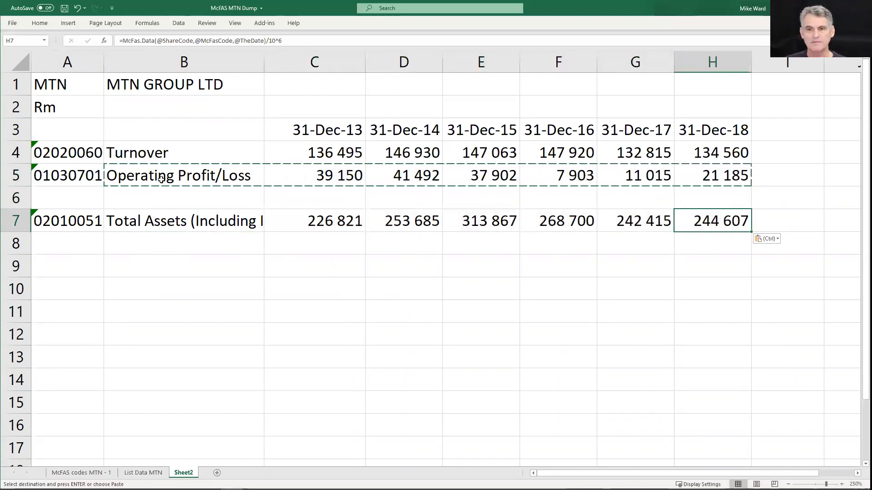
pyautogui.press('Up')
pyautogui.press('Up')
pyautogui.press('Up')
pyautogui.press('Up')
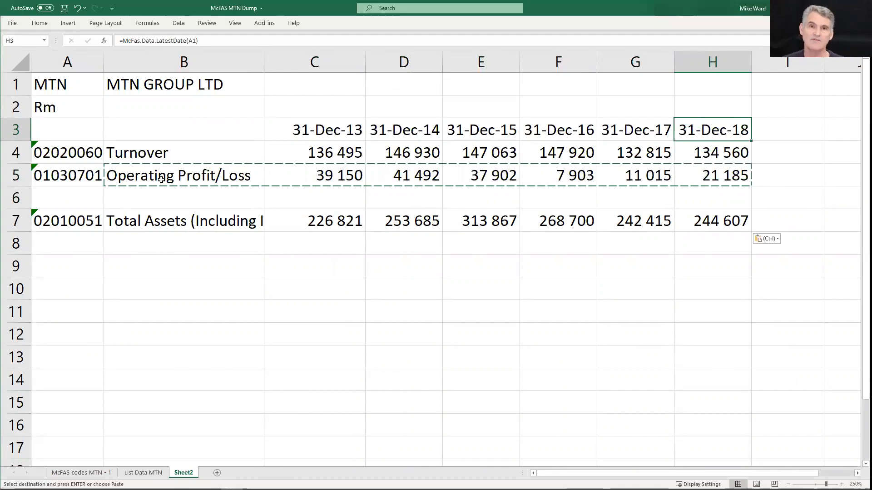
# - Change the share code in A1 to SOL
pyautogui.press('Up')
pyautogui.press('Up')
pyautogui.press('Left')
pyautogui.press('Left')
pyautogui.press('Left')
pyautogui.press('Left')
pyautogui.press('Left')
pyautogui.press('Left')
pyautogui.press('Left')
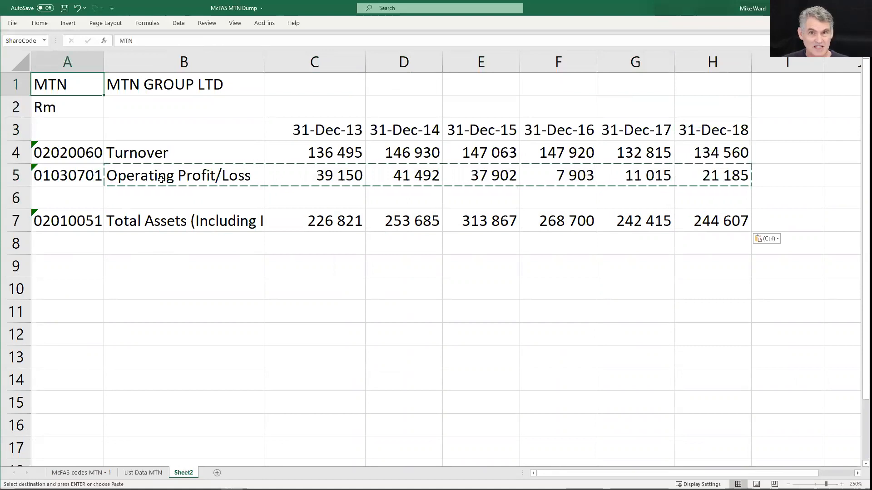
pyautogui.write('SOL')
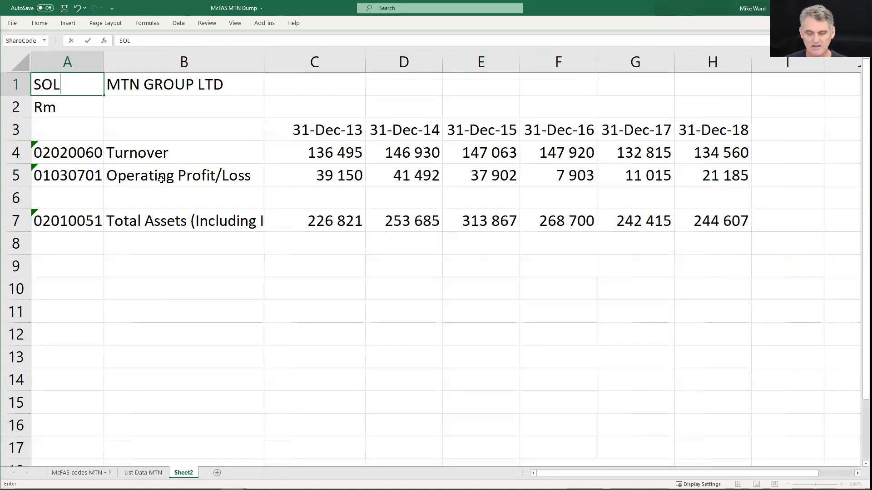
pyautogui.press('Return')
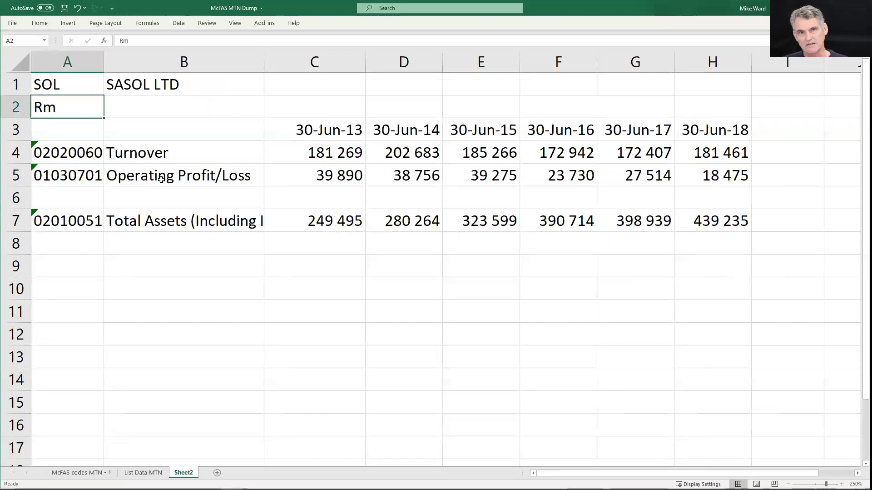